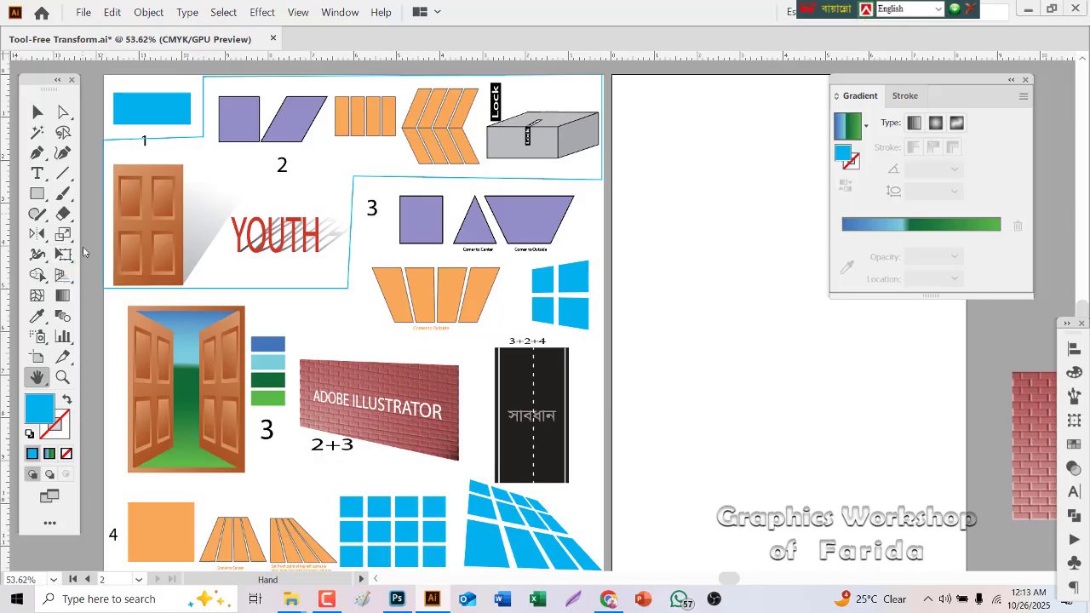
Step: Duplicate the blue rectangle from section 1 onto the upper part of the empty artboard
click(38, 112)
click(145, 111)
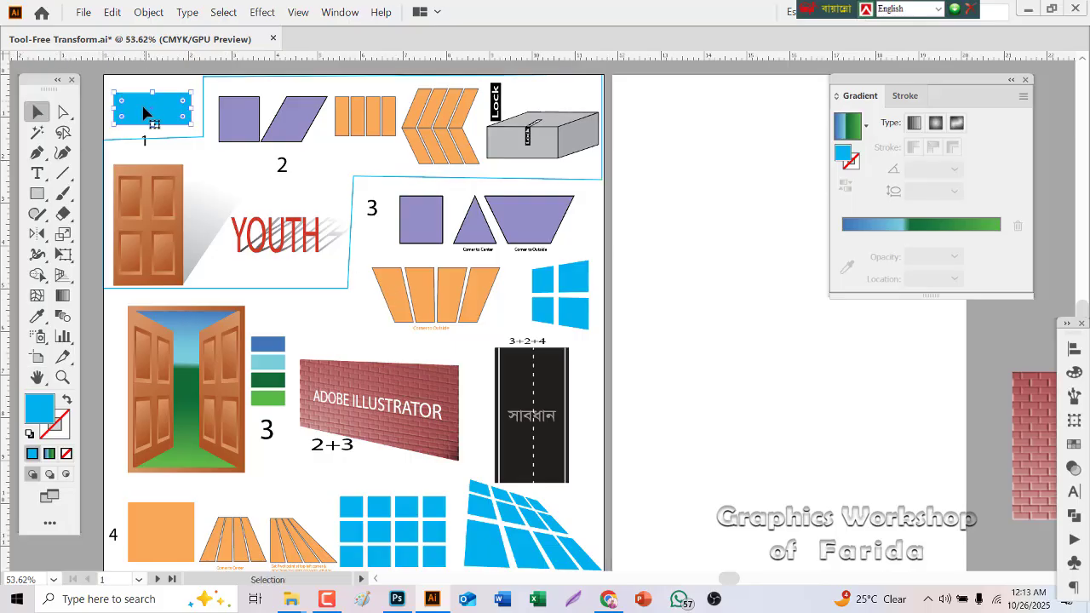
drag(145, 111, 666, 133)
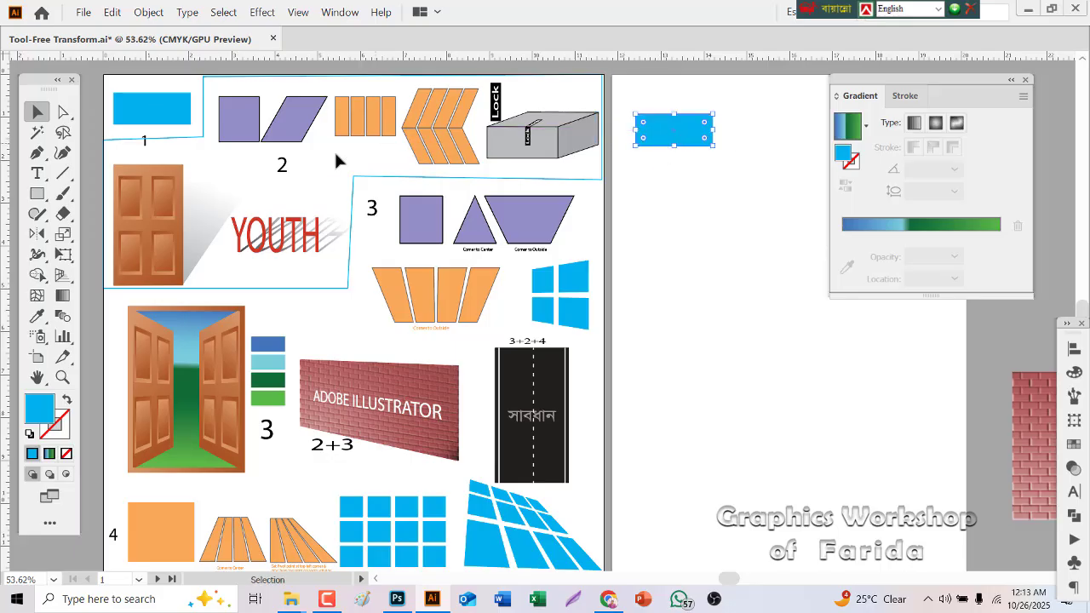
Step: Activate Free Transform and arrange the collapsed Gradient panel and the Free Transform widget clear of the blue rectangle copy
click(72, 265)
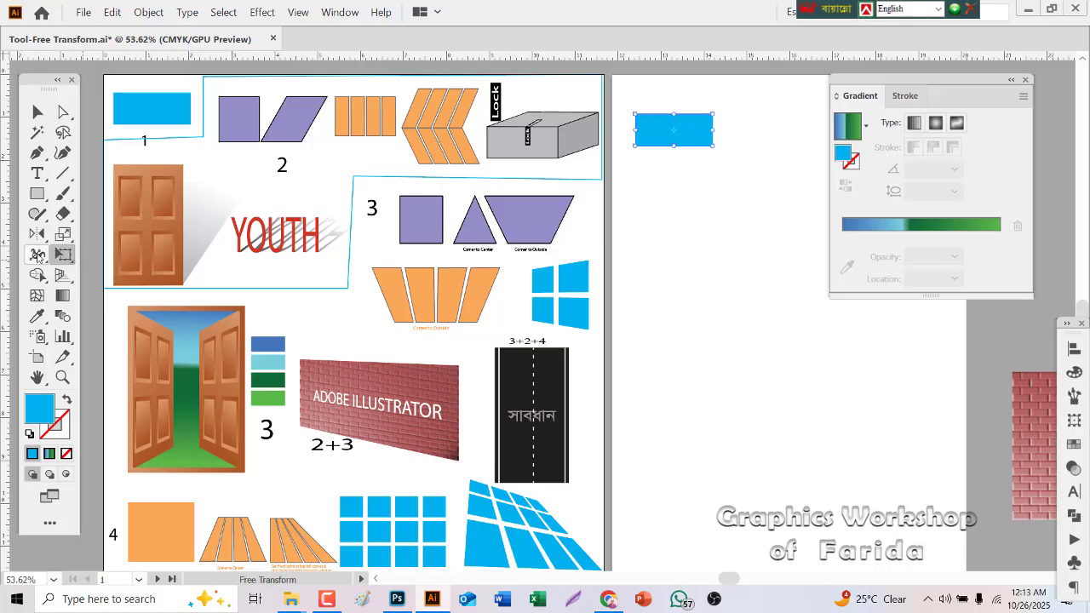
click(1011, 79)
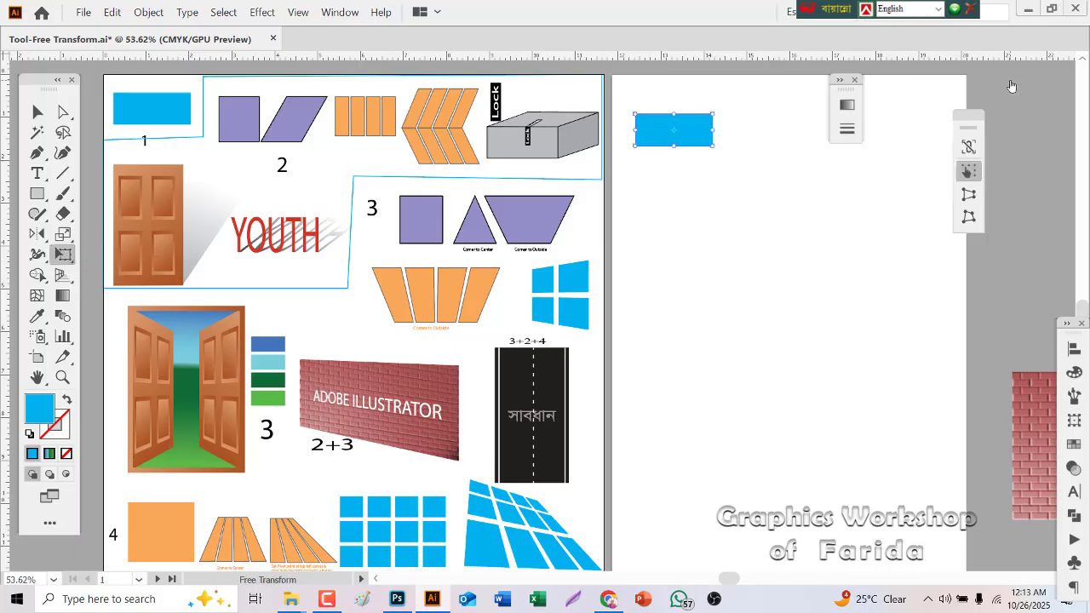
drag(964, 132, 885, 173)
drag(844, 94, 1028, 107)
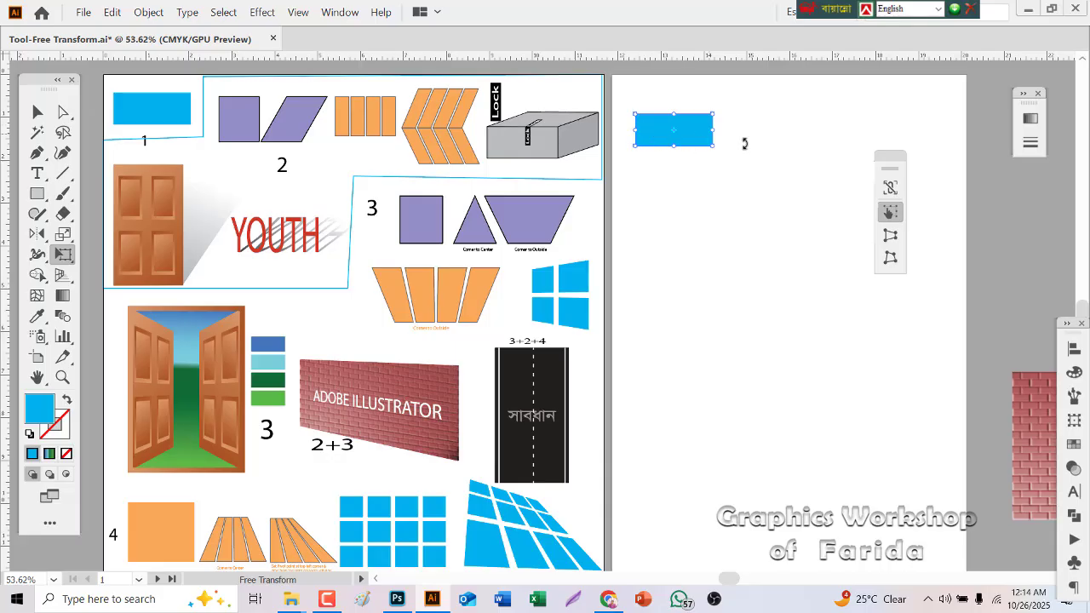
Step: Enable Free Transform's Constrain option, and enlarge the blue rectangle copy slightly from its lower-right corner with the Selection tool
click(891, 188)
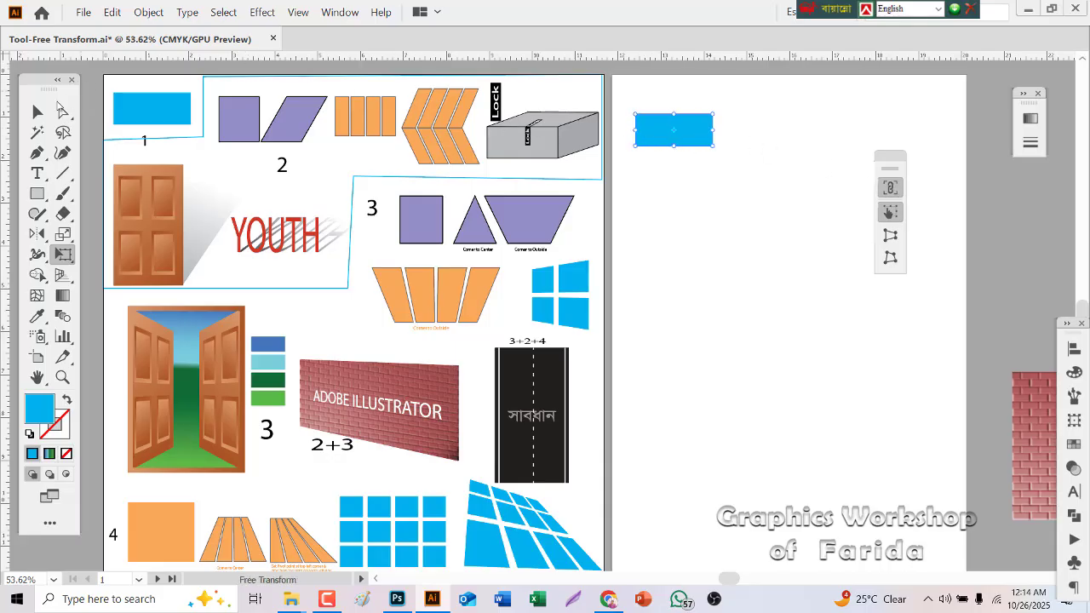
click(38, 111)
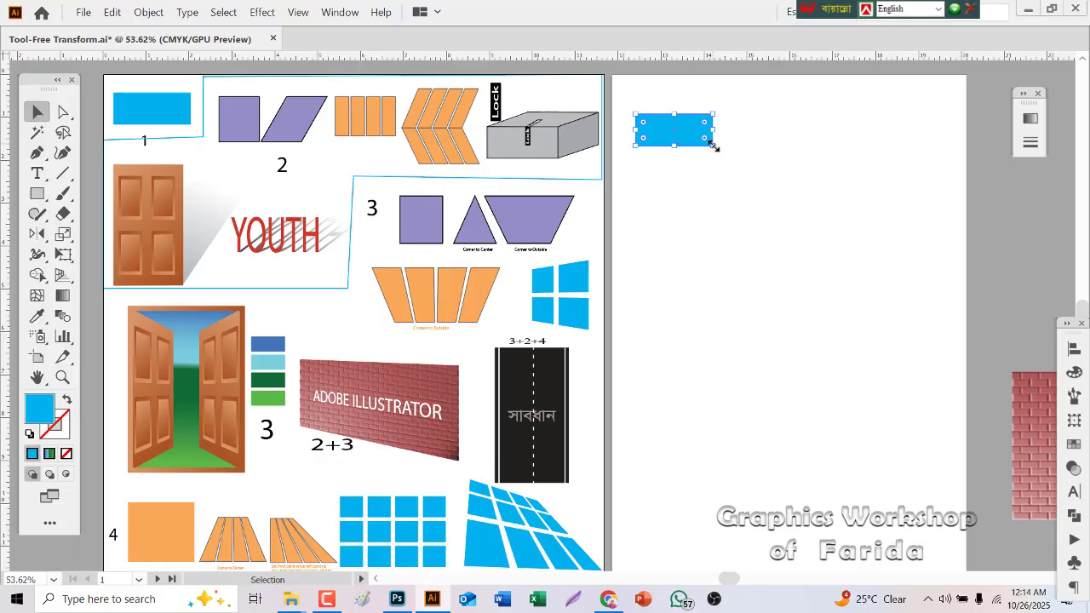
mouse_move(713, 146)
mouse_down()
mouse_move(793, 203)
mouse_move(718, 215)
mouse_move(723, 150)
mouse_up()
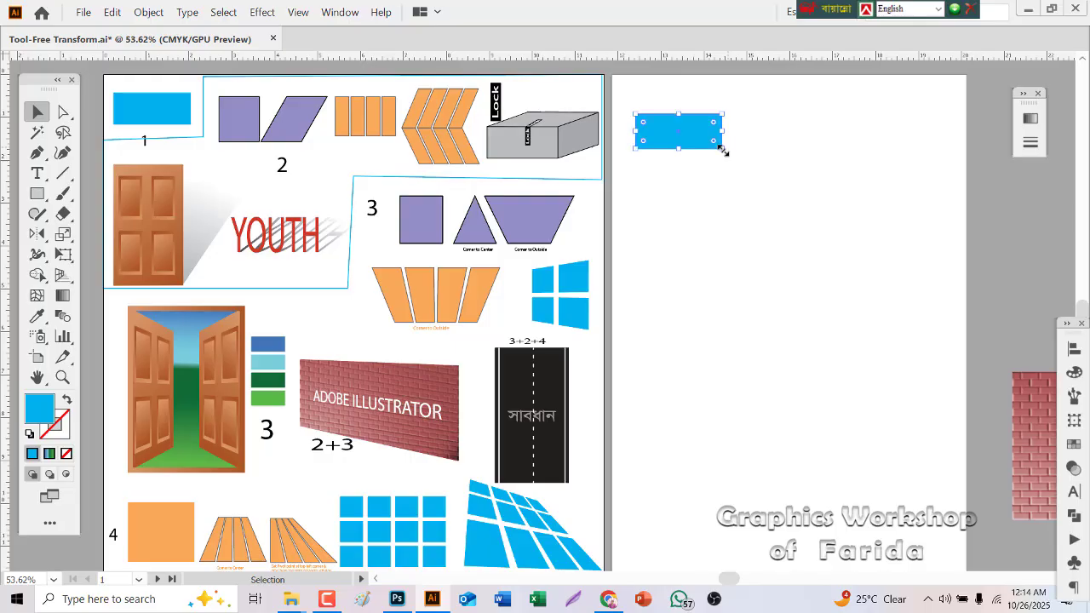
mouse_move(723, 150)
mouse_down()
mouse_move(777, 197)
mouse_move(737, 152)
mouse_up()
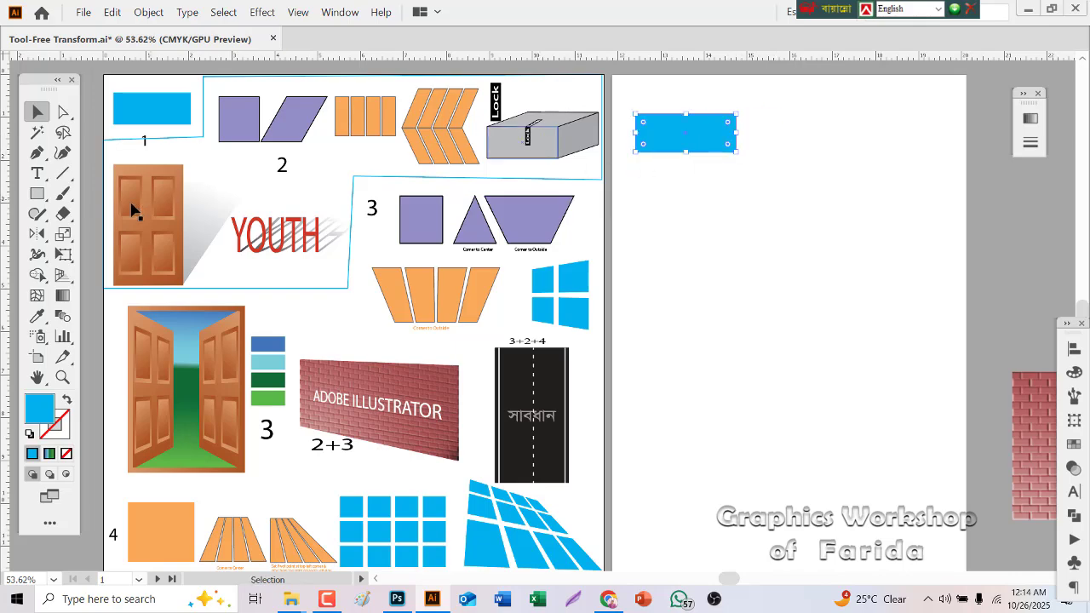
Step: Enlarge the blue rectangle copy proportionally from its lower-right corner using Free Transform with Constrain enabled
click(66, 258)
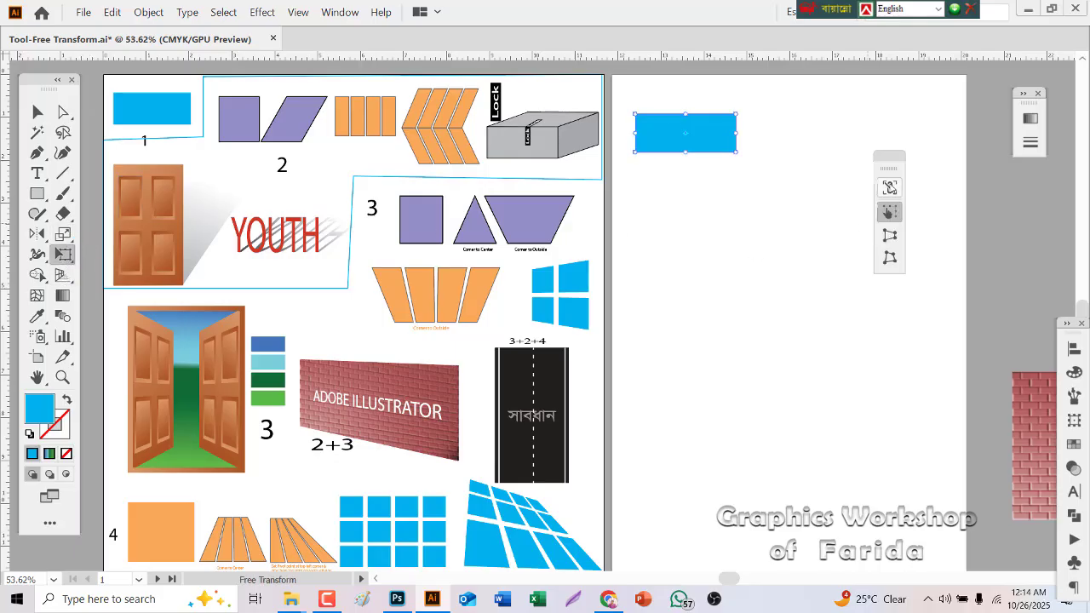
click(890, 188)
drag(736, 150, 785, 193)
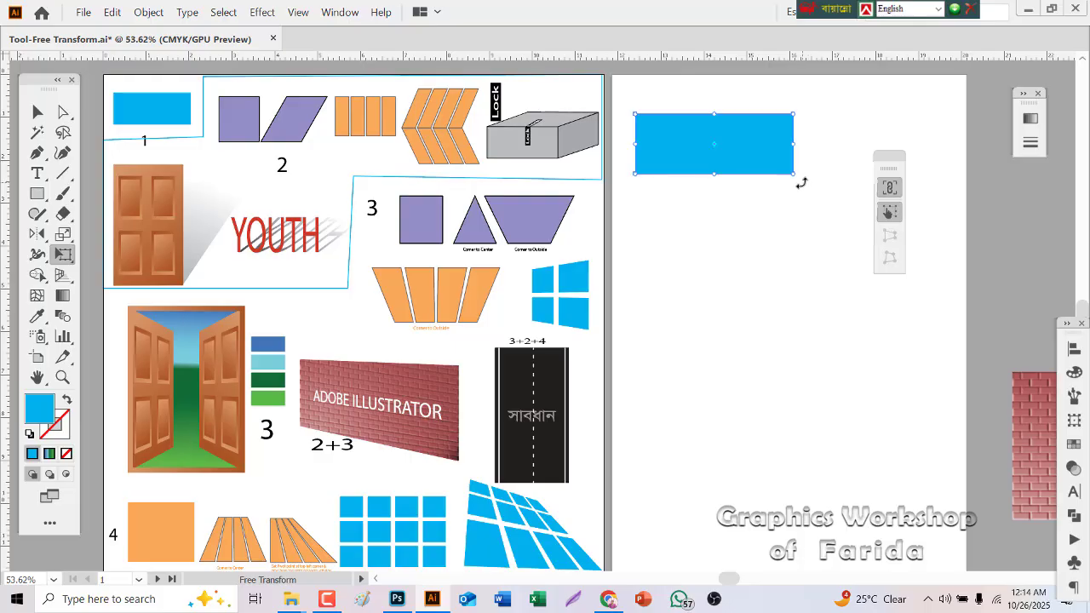
Step: Rotate the blue rectangle copy about 45° clockwise with Free Transform and delete it from the artboard
drag(805, 176, 765, 204)
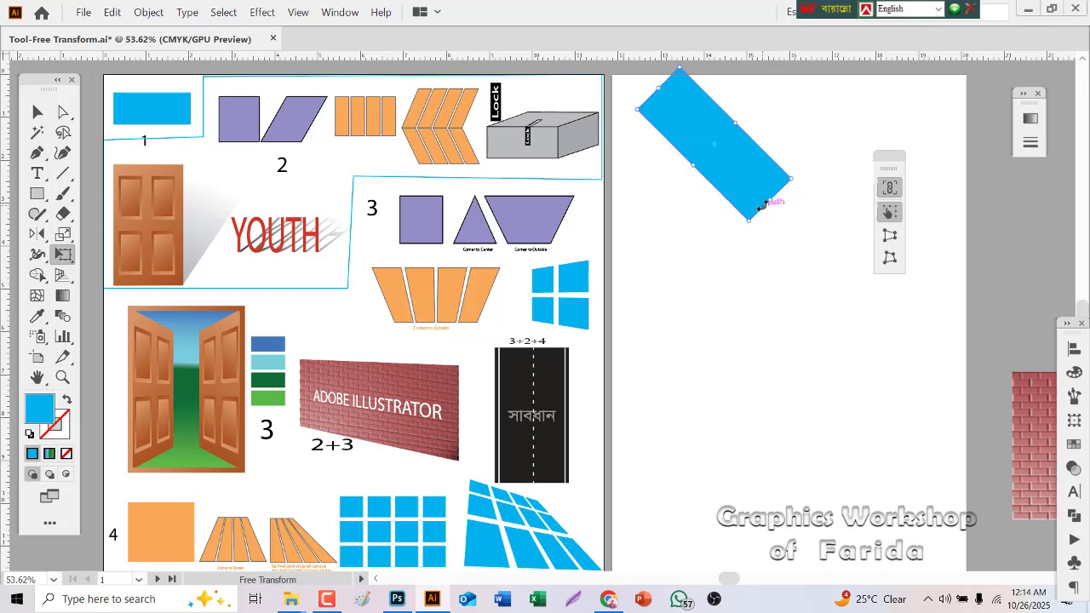
drag(730, 163, 735, 177)
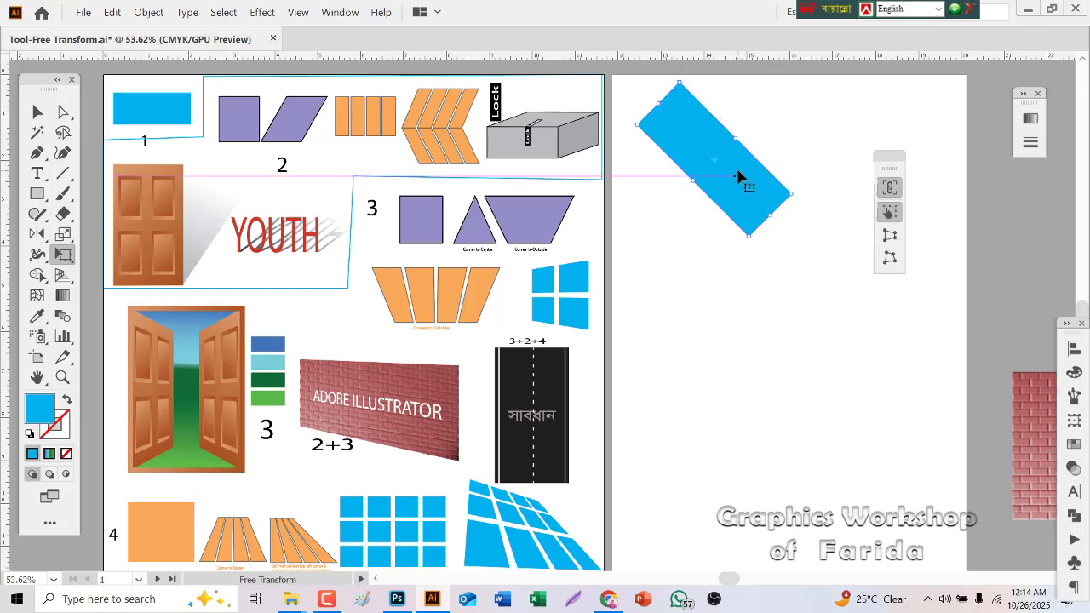
key(Delete)
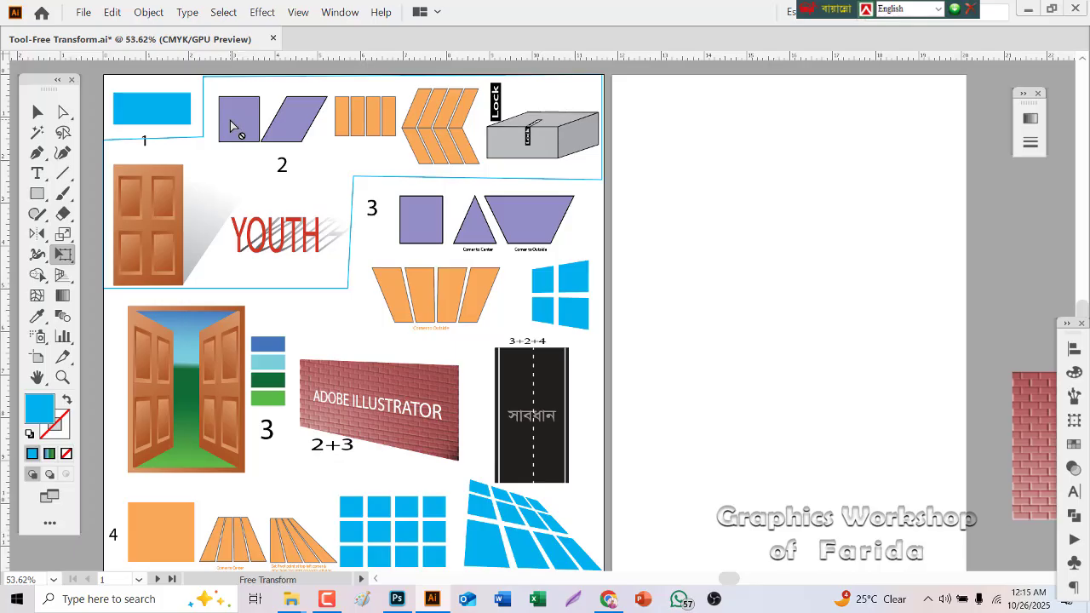
Step: Duplicate the purple square from section 2 onto the empty artboard and enlarge the copy
click(36, 111)
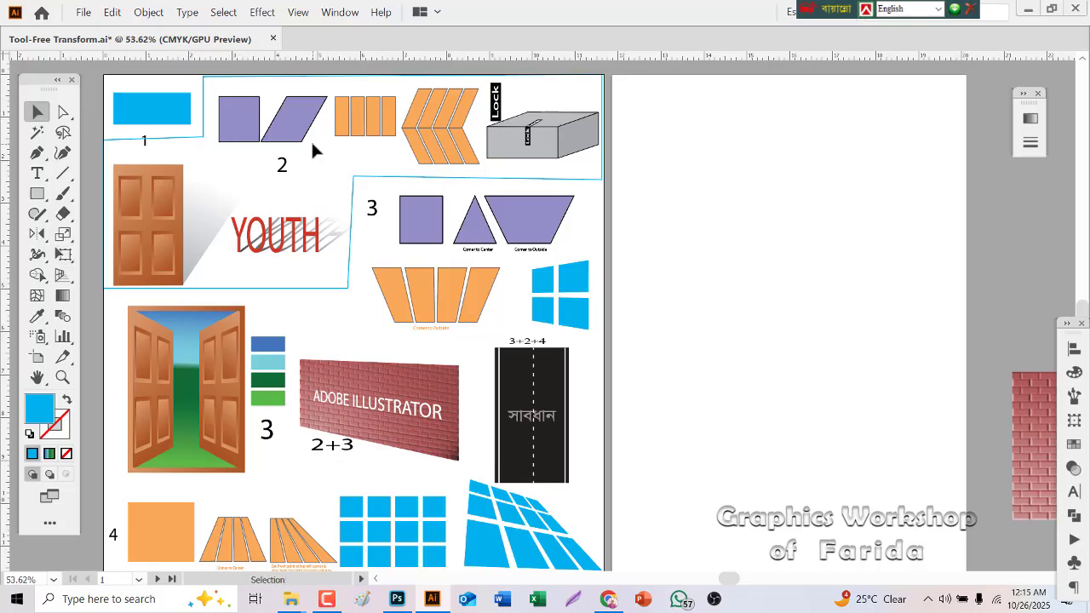
click(241, 128)
drag(239, 128, 753, 243)
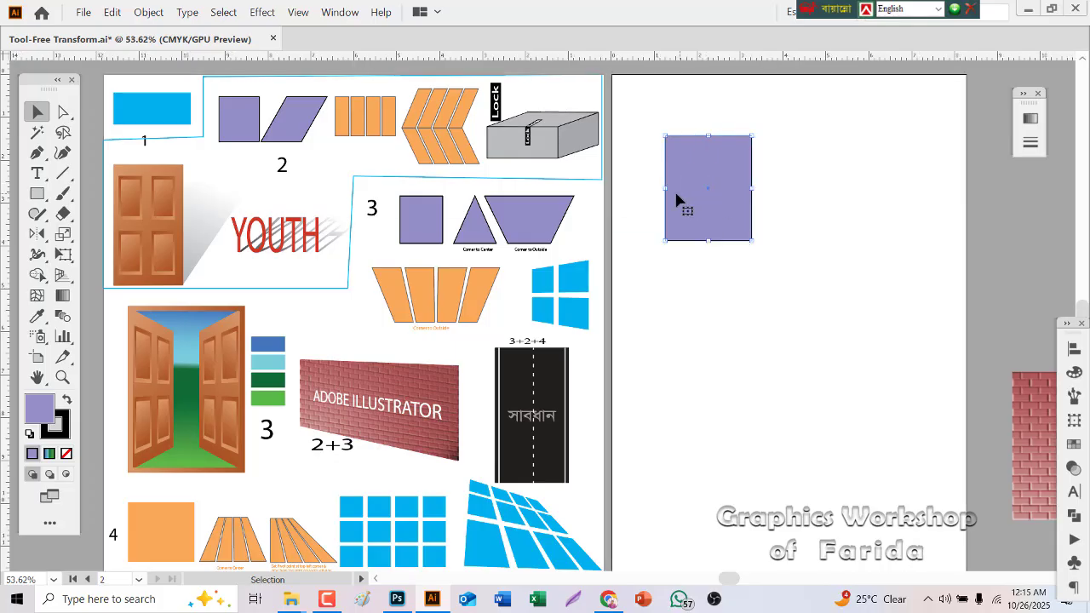
Step: Skew the purple copy into a parallelogram by shifting its upper edge leftward with Free Transform, and delete it
click(58, 235)
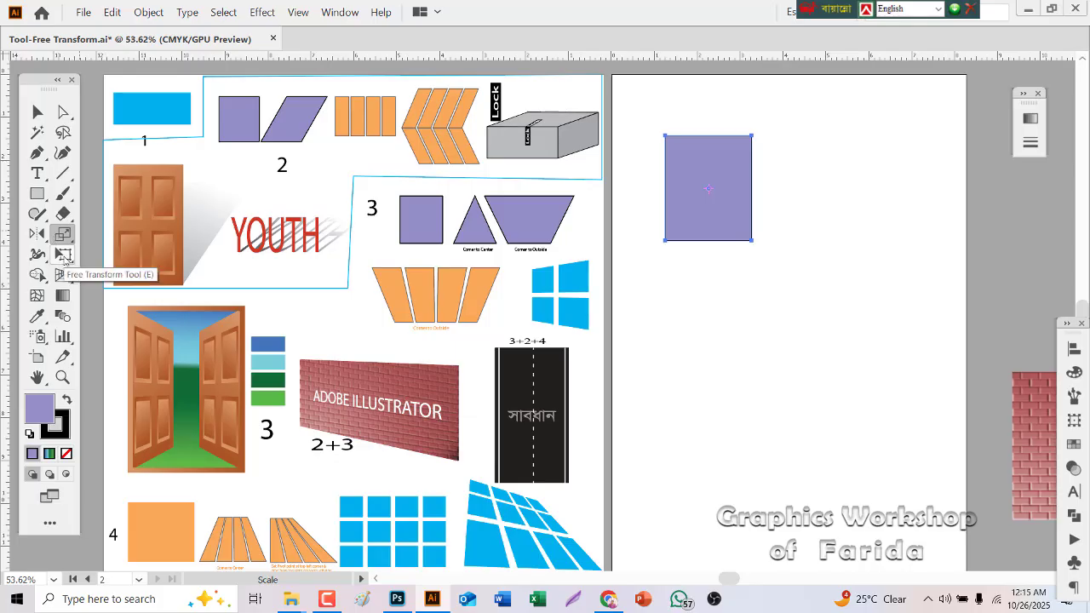
click(64, 254)
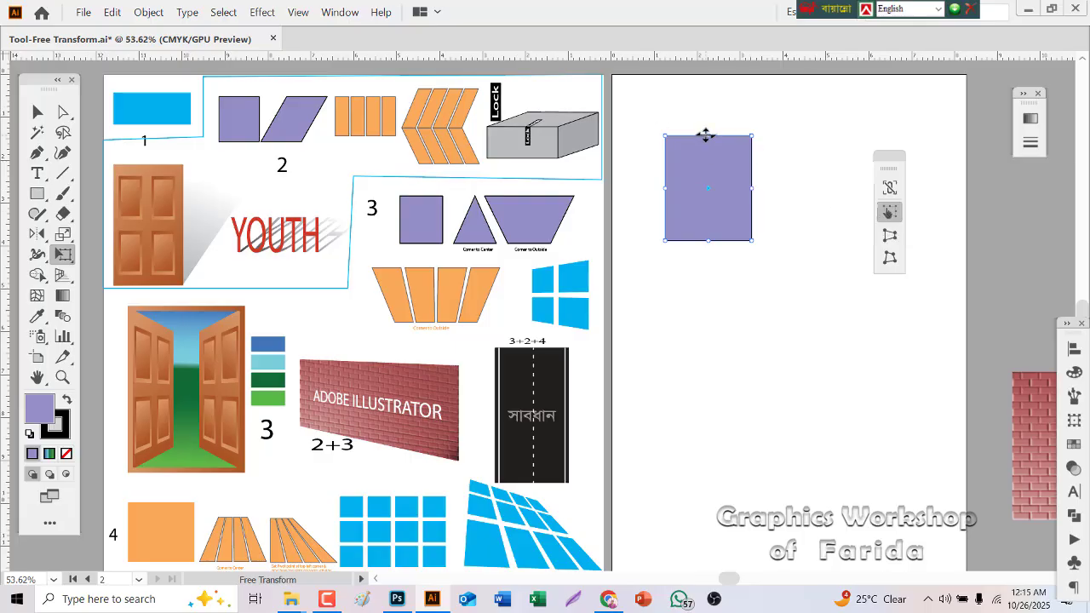
drag(705, 135, 663, 139)
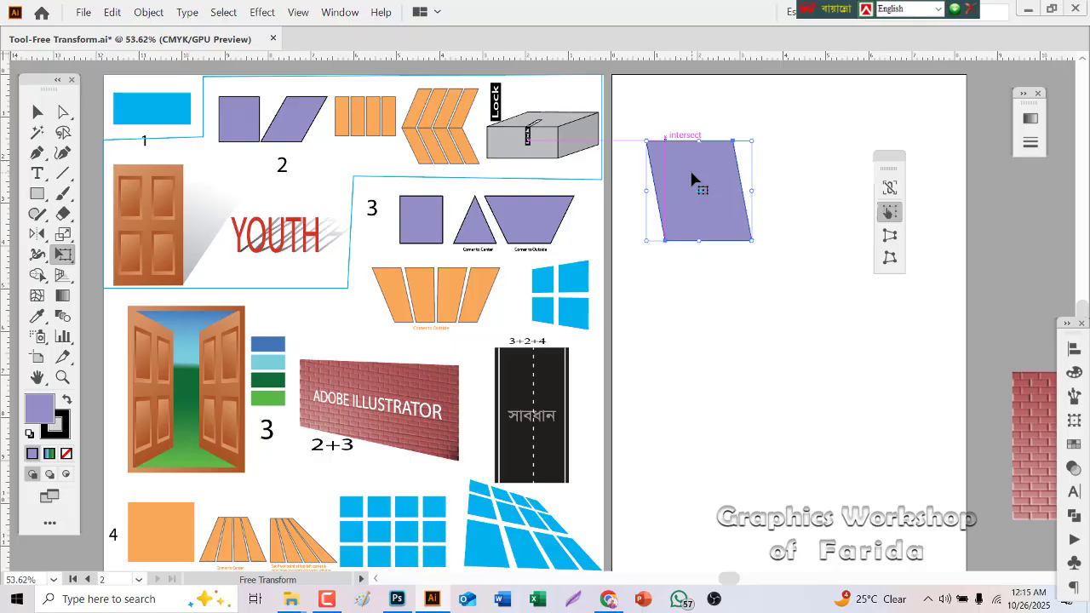
key(Delete)
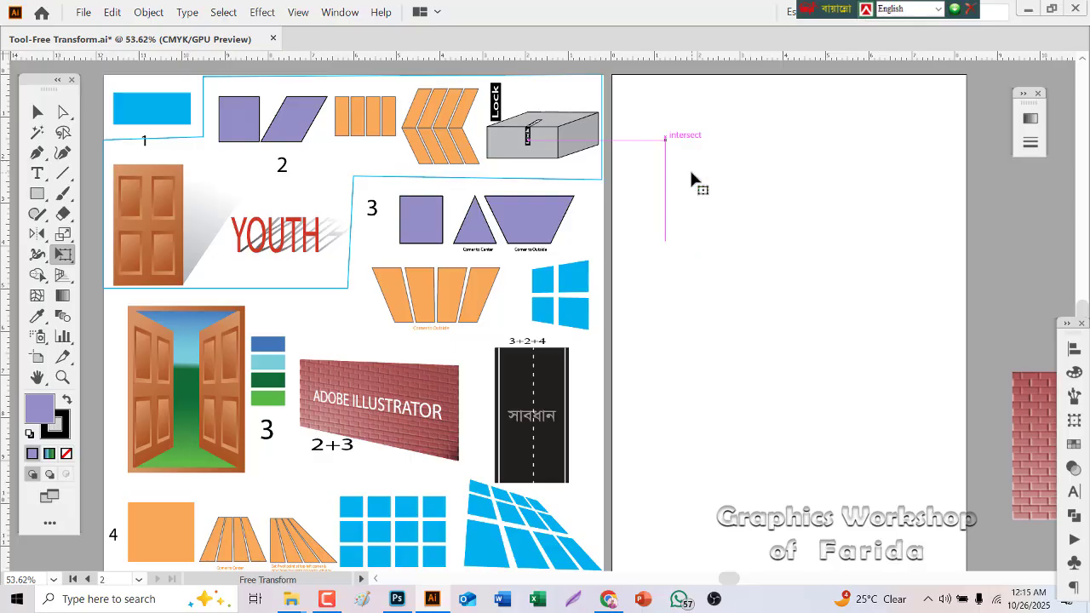
Step: Duplicate the four orange bars onto the empty artboard, enlarged, and stack a second copy directly beneath them
click(360, 127)
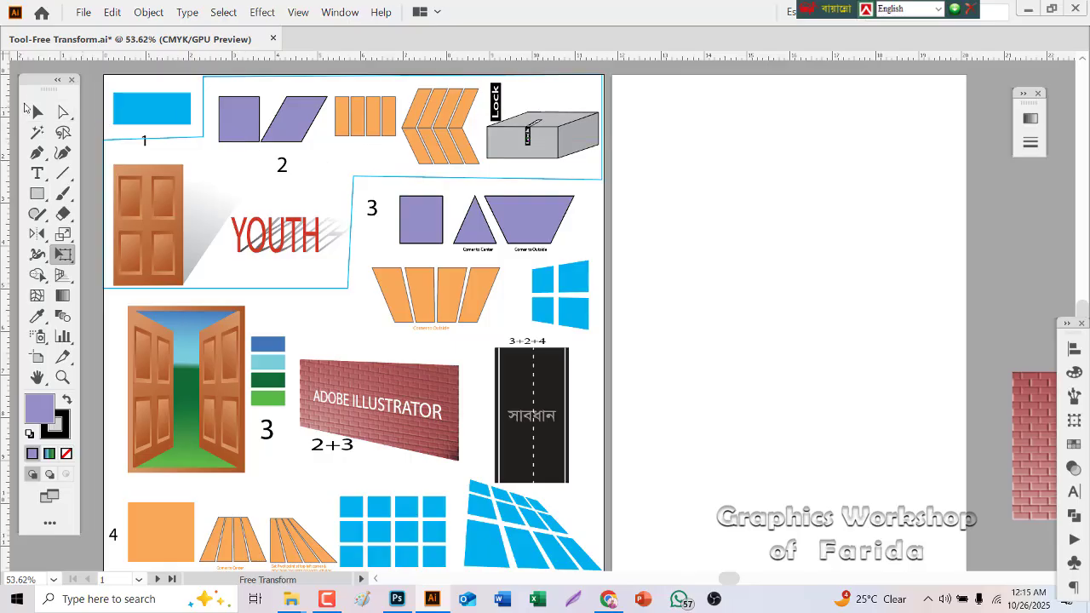
click(34, 112)
click(376, 133)
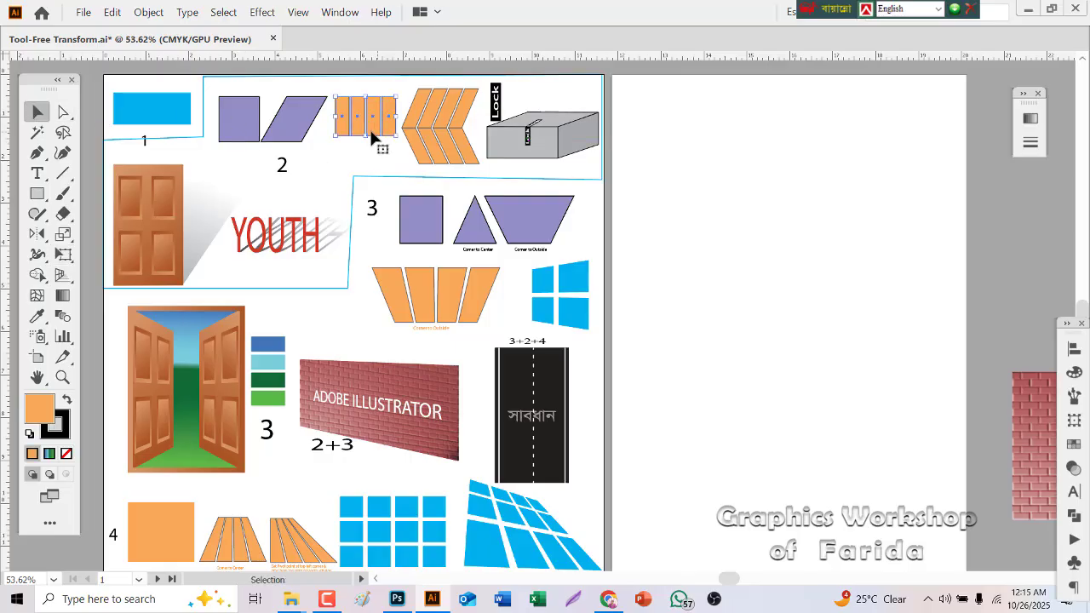
drag(362, 134, 869, 298)
drag(760, 207, 724, 314)
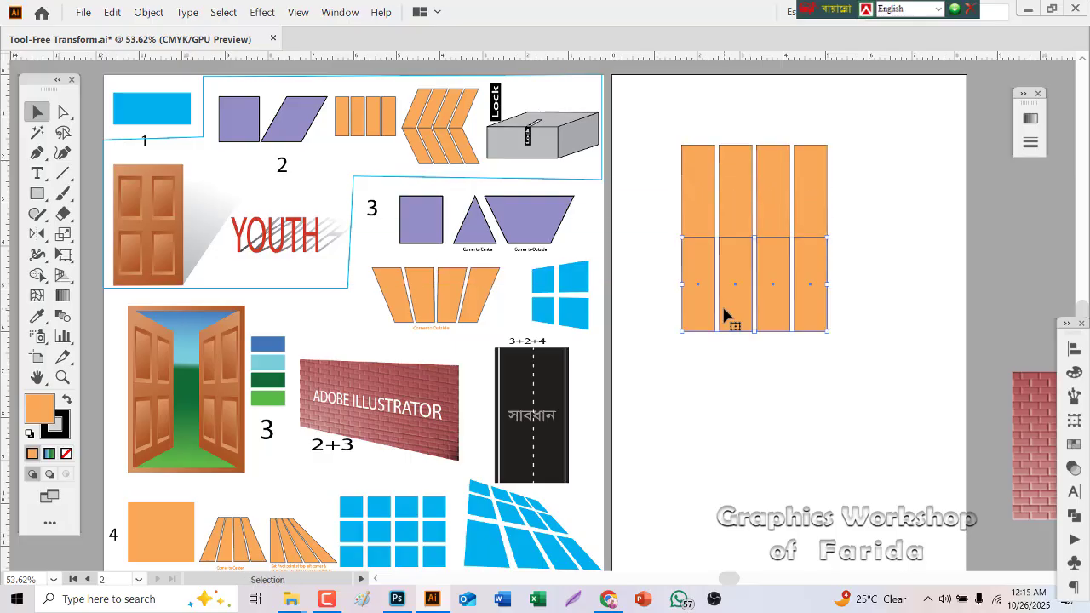
Step: Skew the lower orange bars' bottom edge and the upper bars' top edge rightward with Free Transform, forming left-pointing chevrons
click(63, 254)
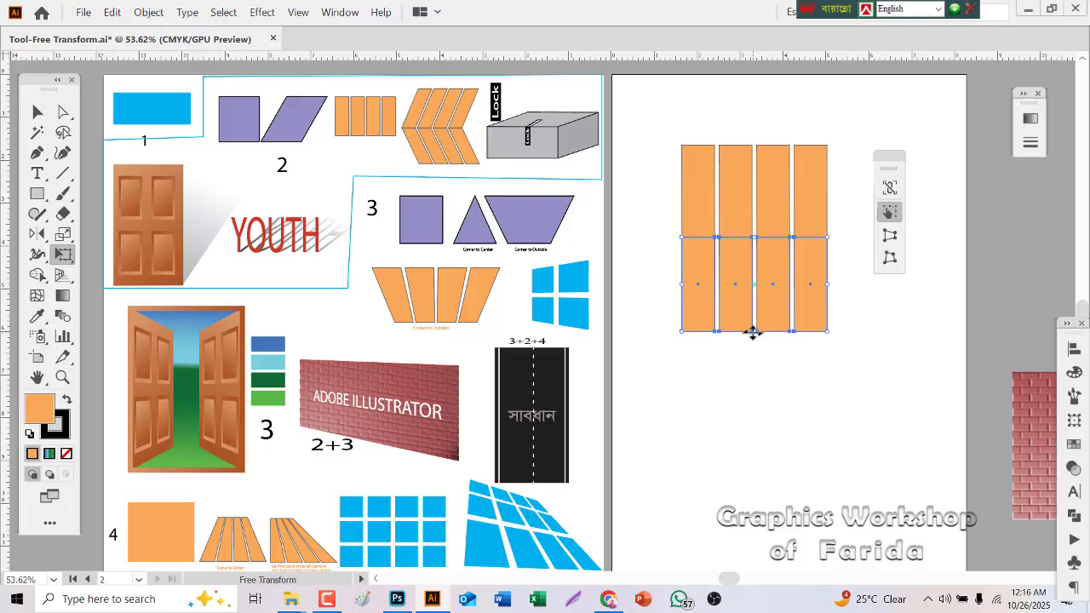
drag(753, 333, 791, 331)
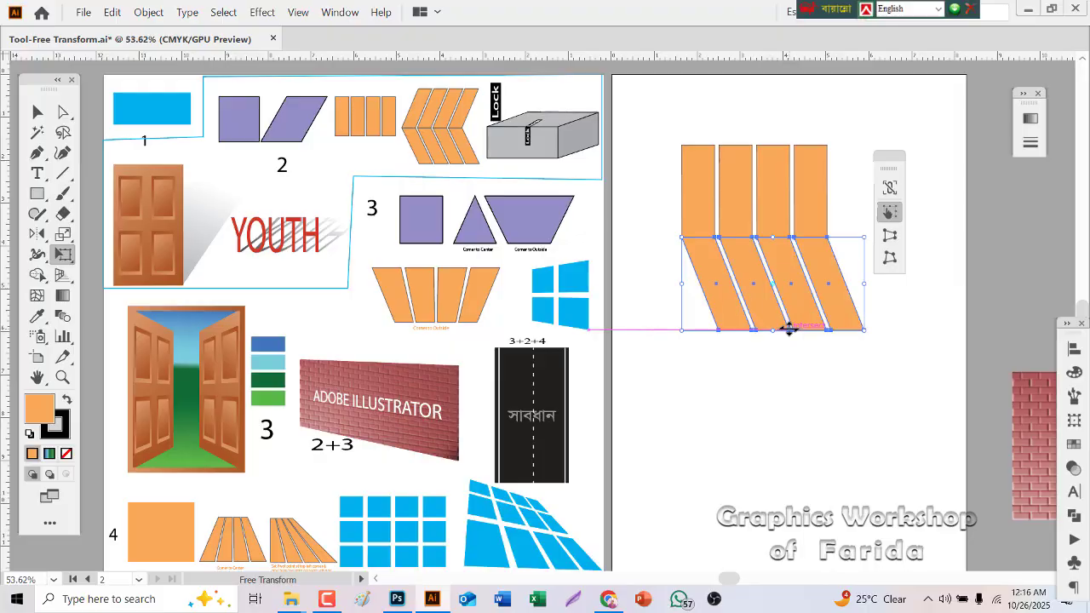
click(36, 112)
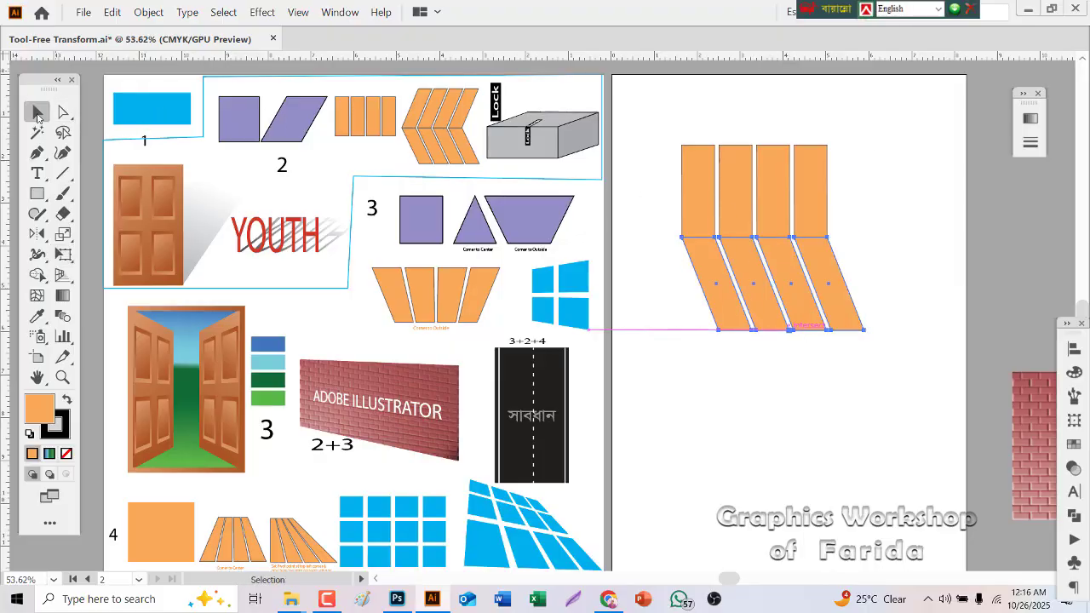
click(754, 170)
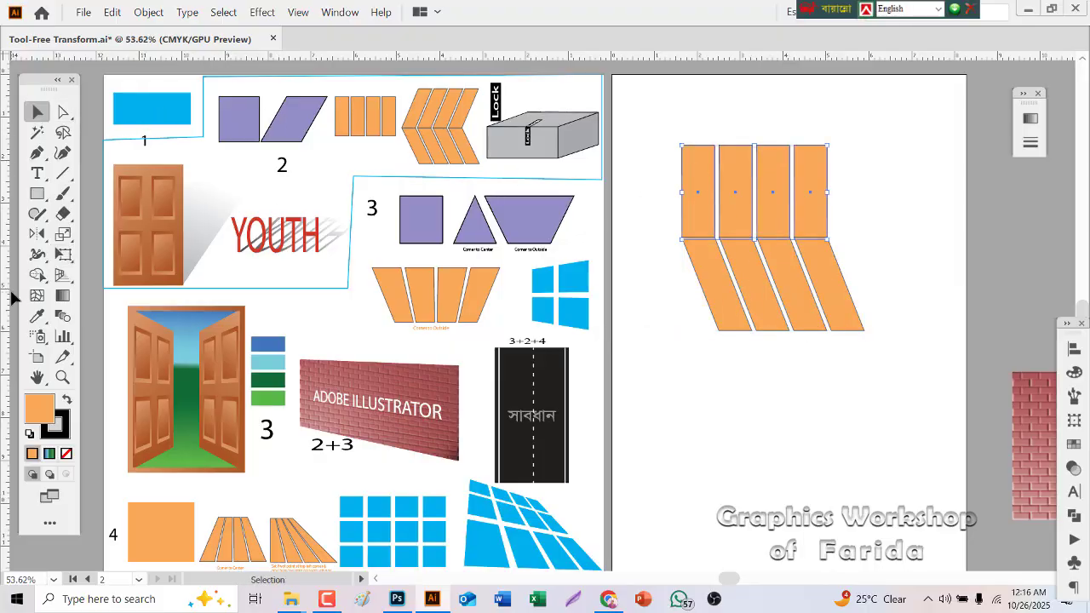
click(63, 254)
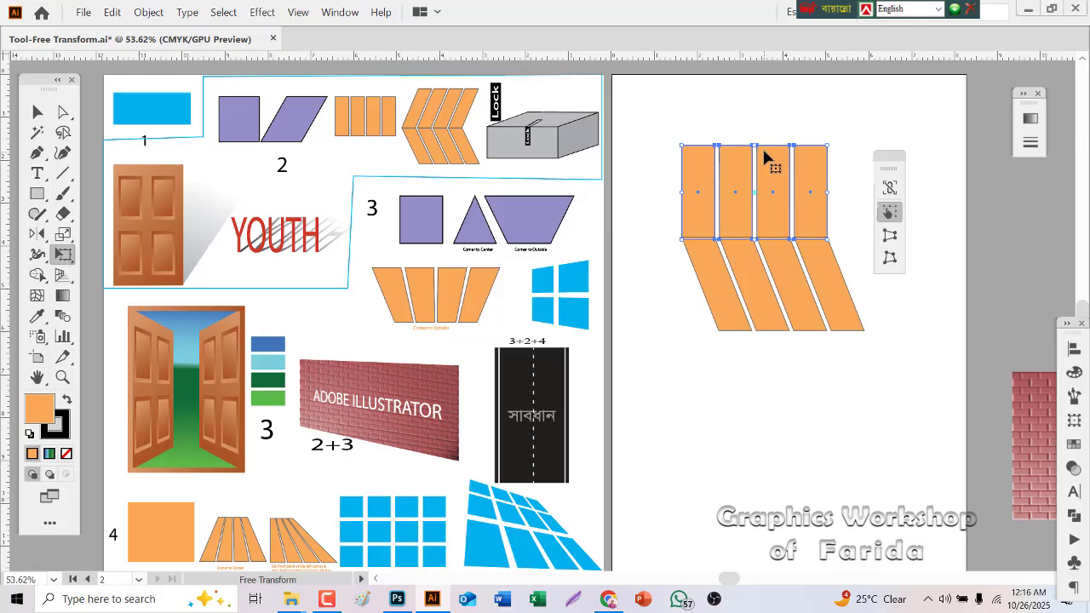
drag(754, 146, 798, 143)
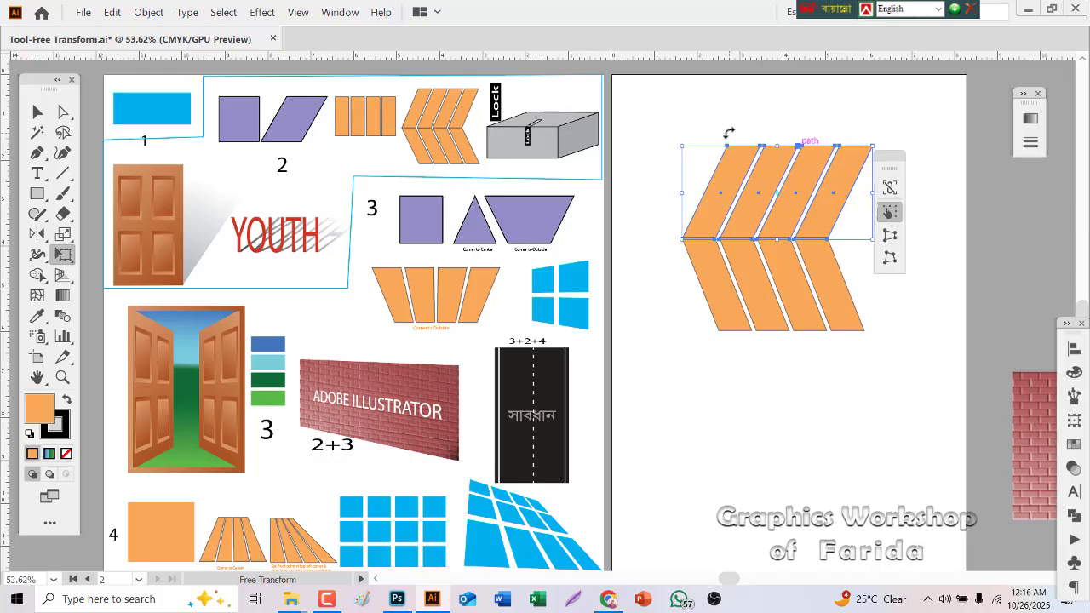
Step: Delete both skewed sets of orange bars from the practice artboard
key(Delete)
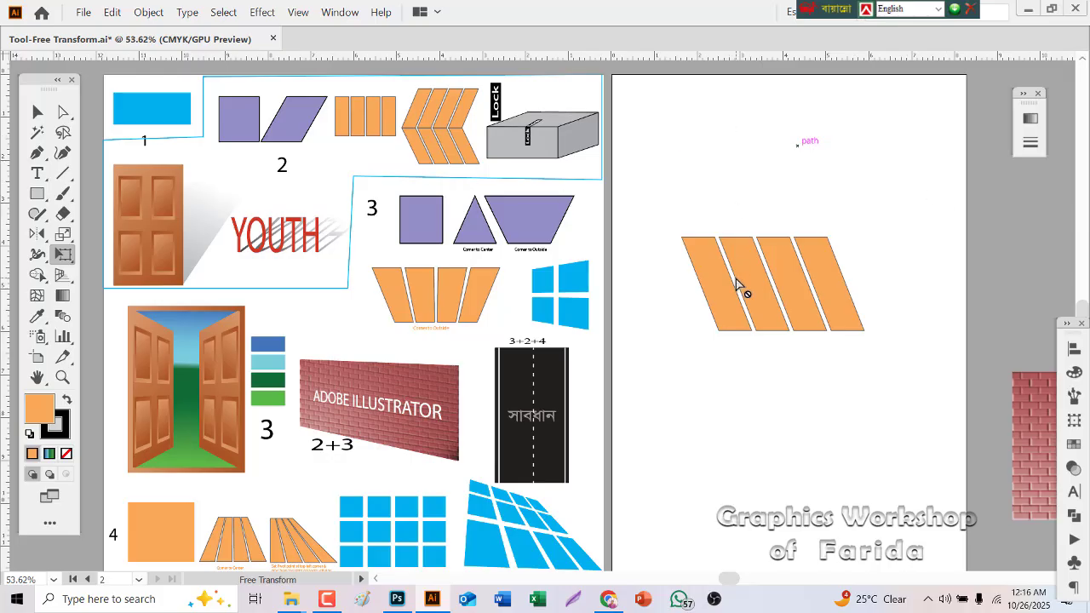
click(38, 111)
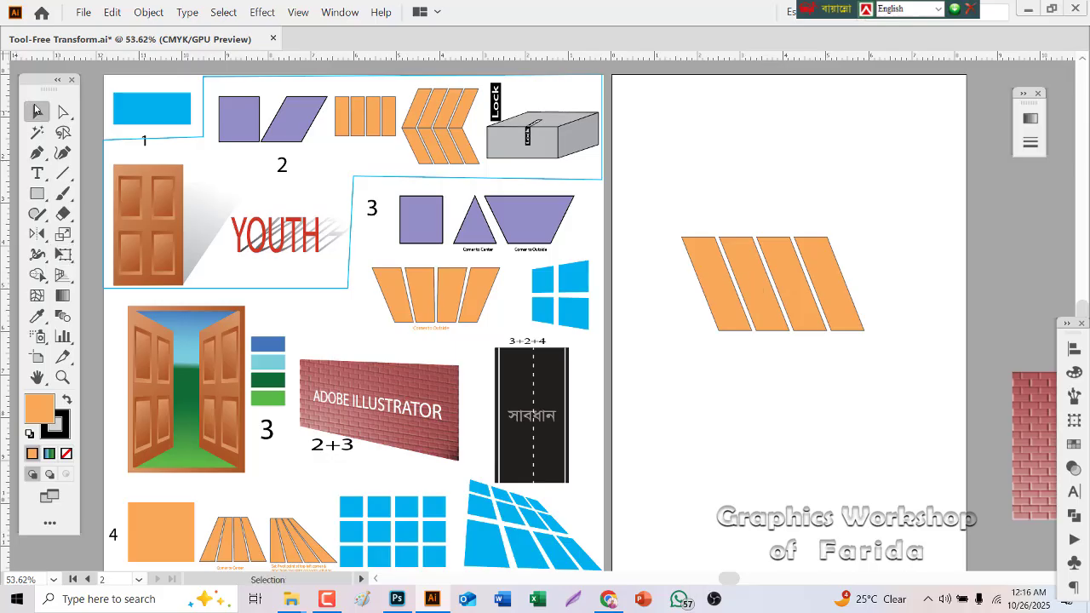
click(742, 269)
key(Delete)
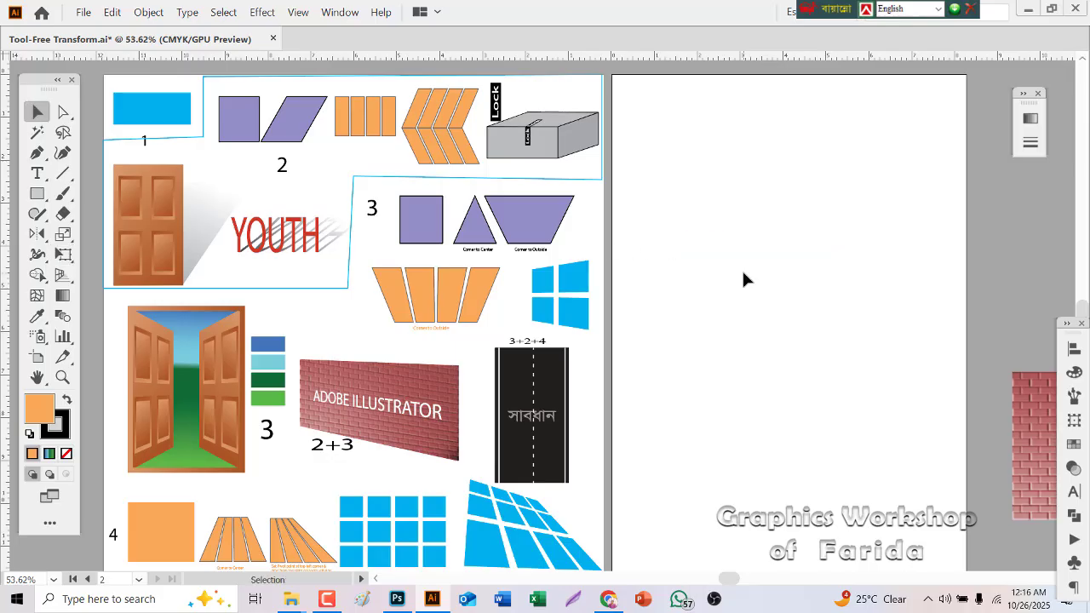
Step: Duplicate the grey box onto the empty artboard, enlarge the copy and position it near the artboard's middle
click(548, 146)
drag(548, 146, 915, 340)
drag(811, 223, 791, 316)
Step: Place a copy of the black vertical Lock label on the front face of the enlarged box, against its upper edge
click(761, 177)
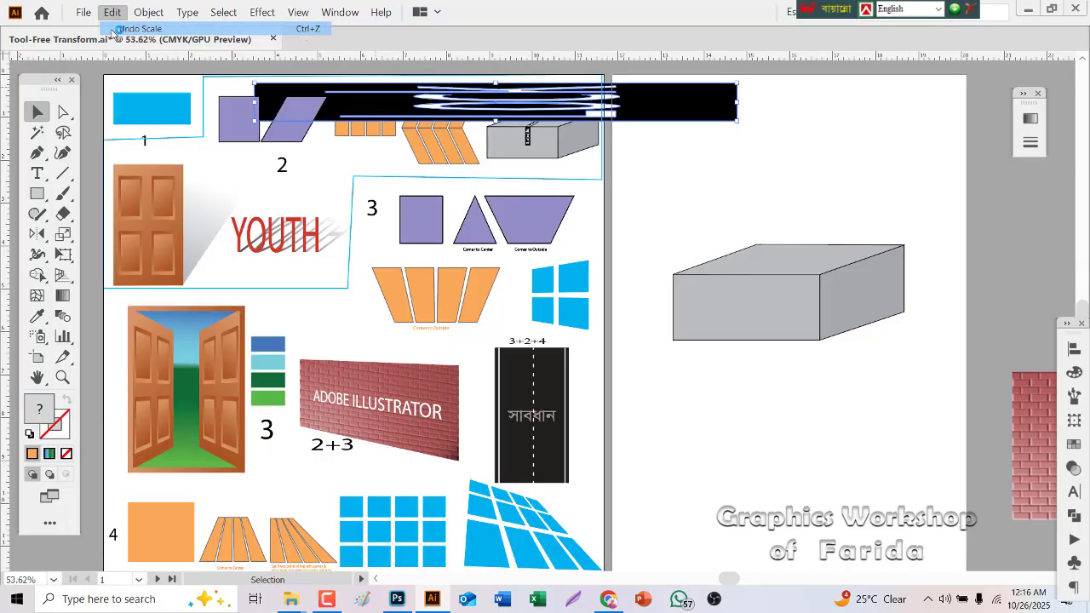
drag(487, 97, 741, 293)
click(62, 378)
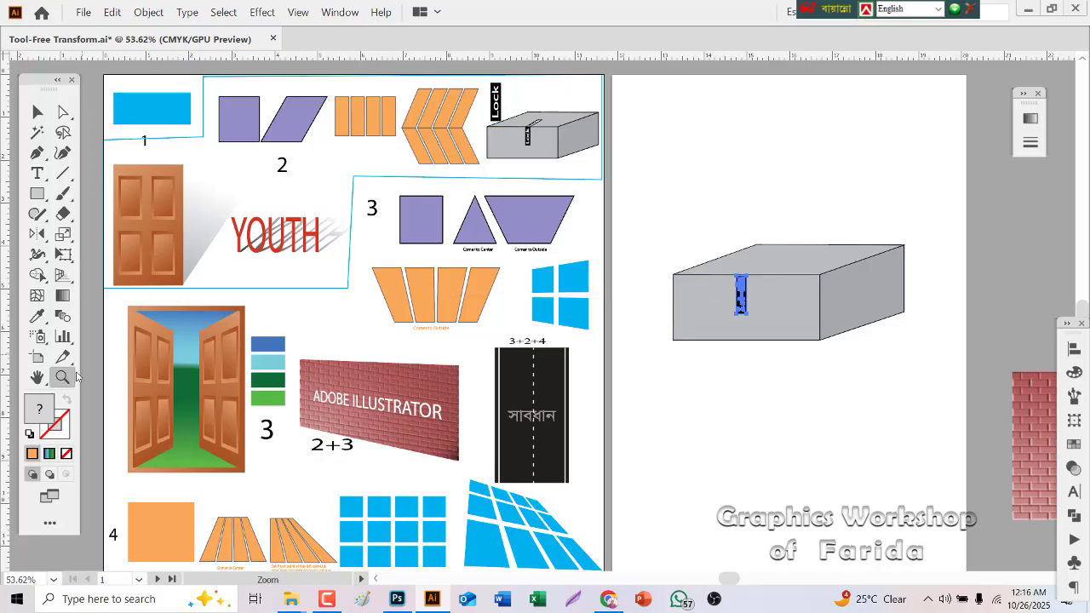
click(780, 281)
click(545, 325)
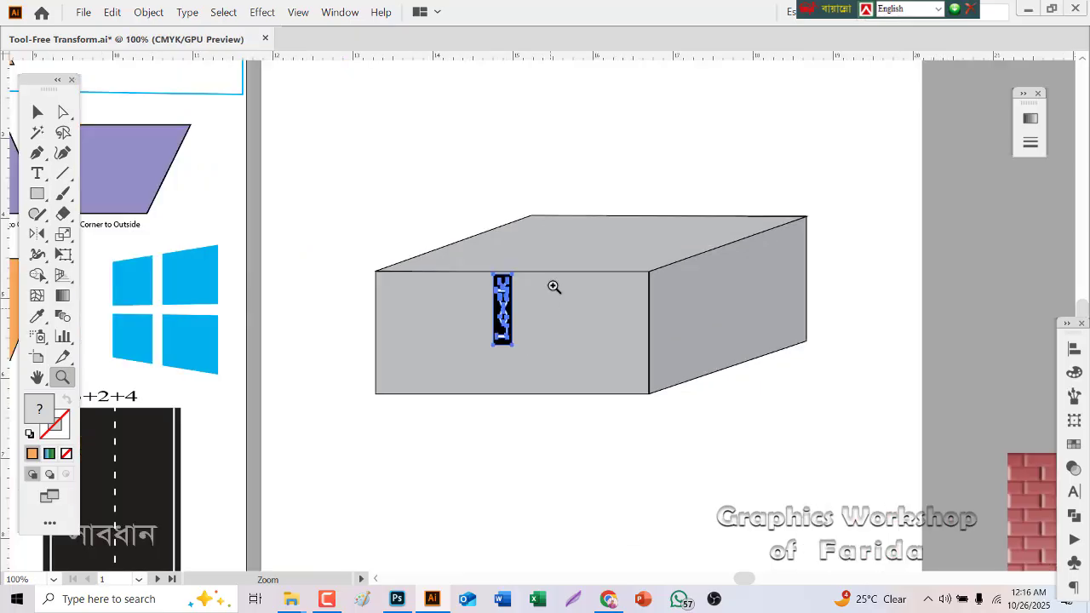
Step: Duplicate the Lock label directly above the front one and shorten the copy to fit within the box's top face
click(553, 287)
click(36, 111)
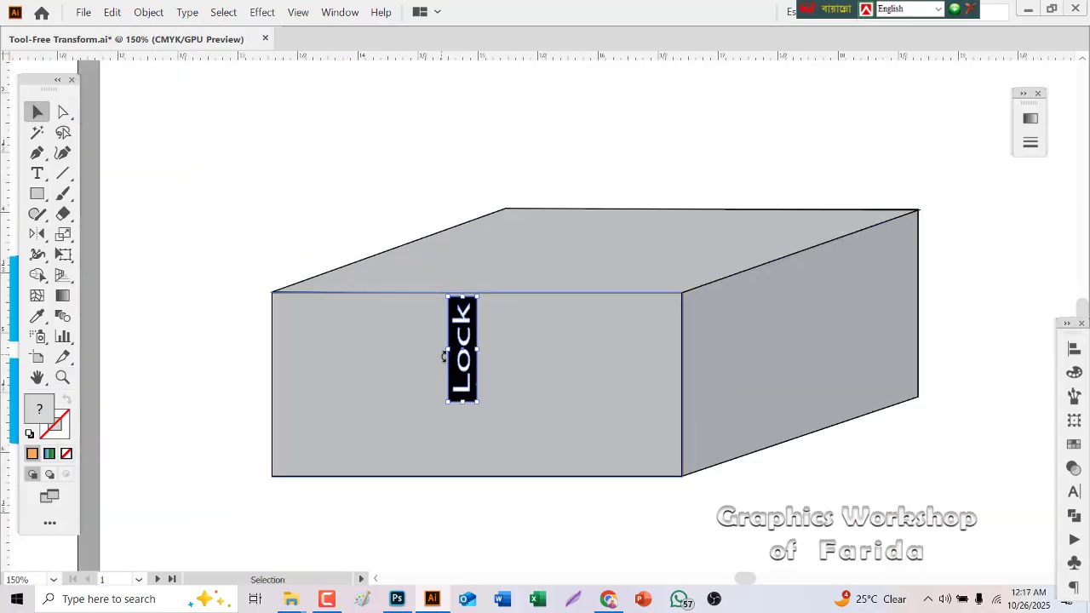
drag(452, 367, 465, 256)
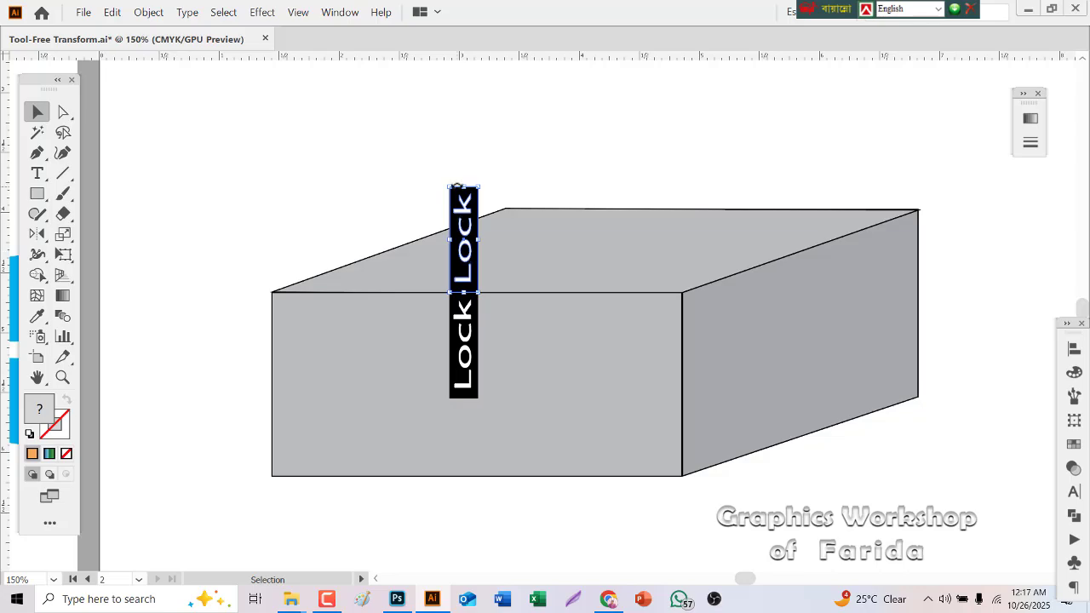
drag(458, 184, 464, 231)
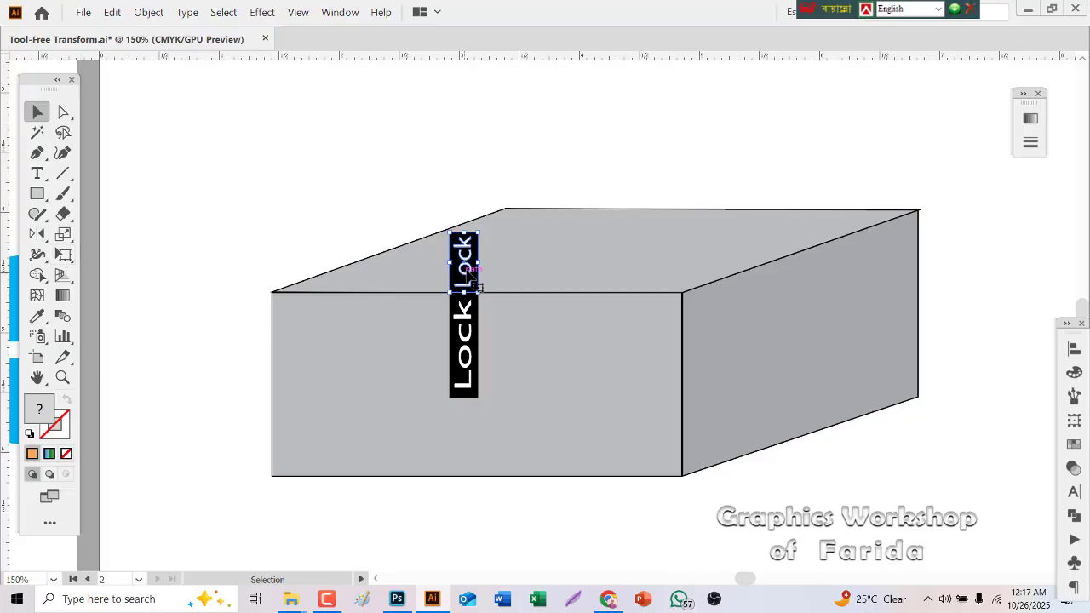
Step: Skew the upper Lock label rightward and flatten it with Free Transform so it lies along the box's top face
click(64, 254)
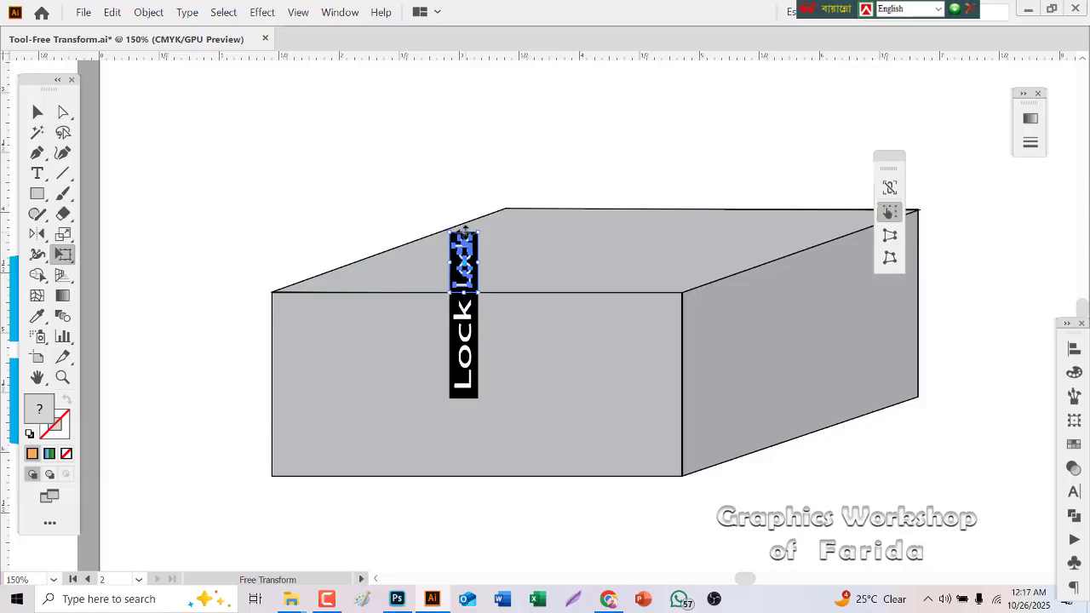
drag(464, 230, 511, 254)
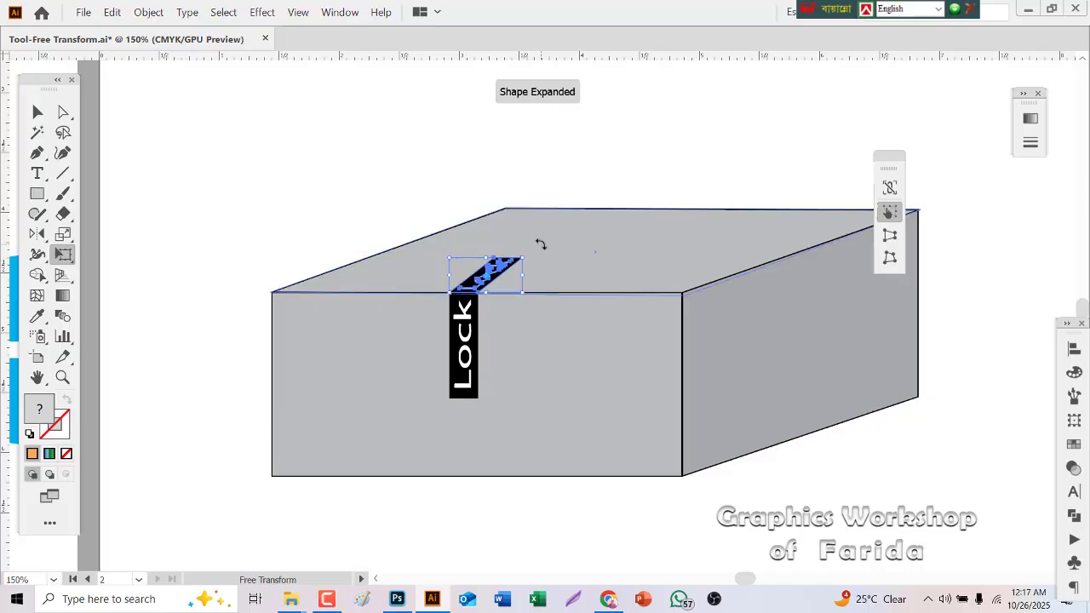
click(37, 111)
click(249, 151)
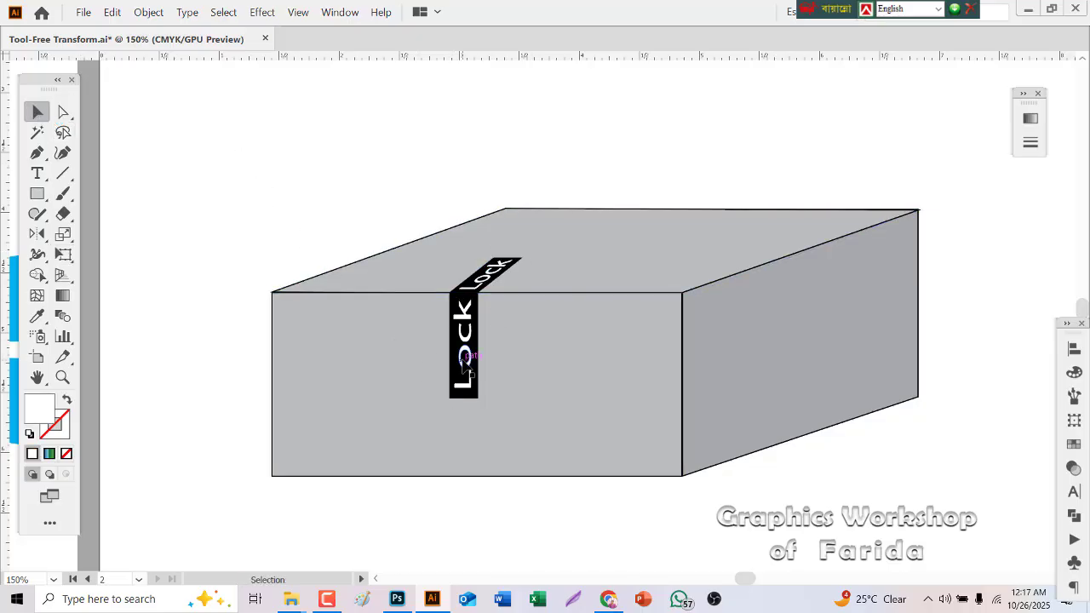
Step: Delete the enlarged box and its Lock labels from the practice artboard
click(499, 260)
key(ctrl+0)
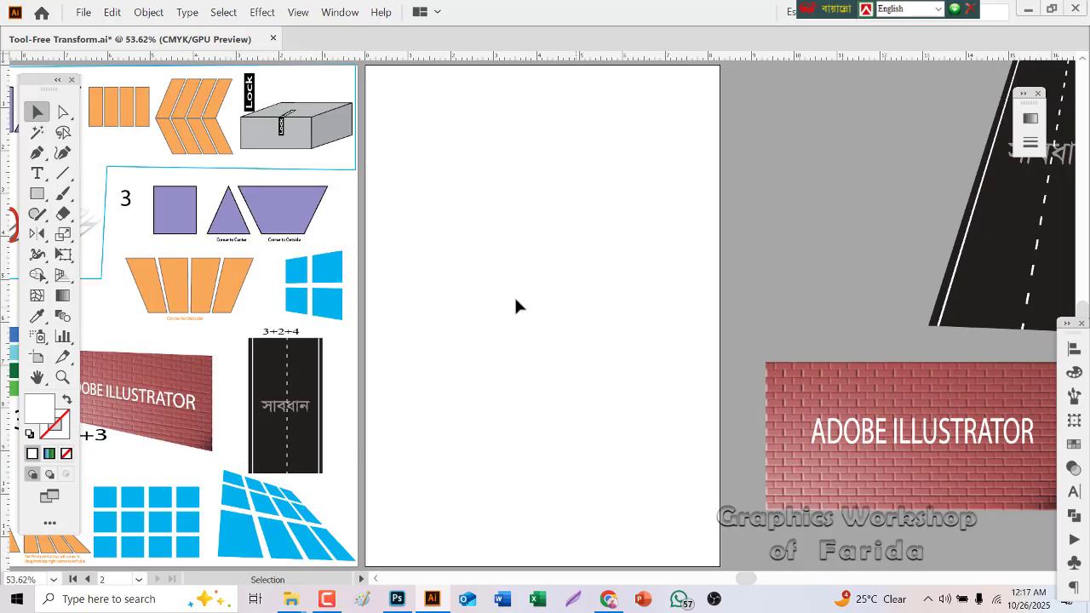
Step: Duplicate the closed brown door onto the empty artboard and enlarge the copy
click(37, 378)
drag(196, 259, 248, 240)
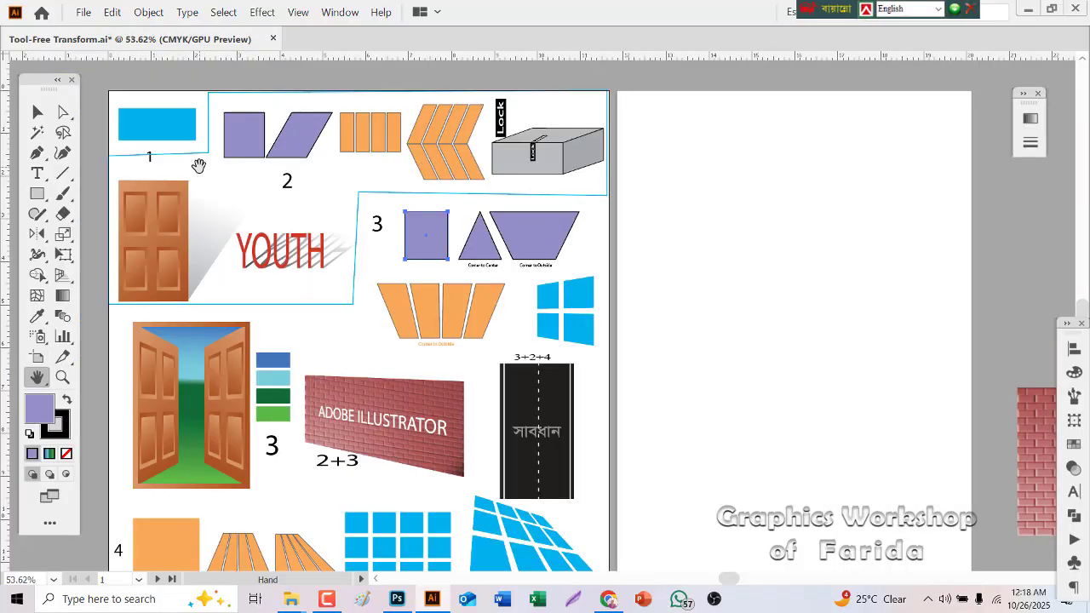
click(35, 114)
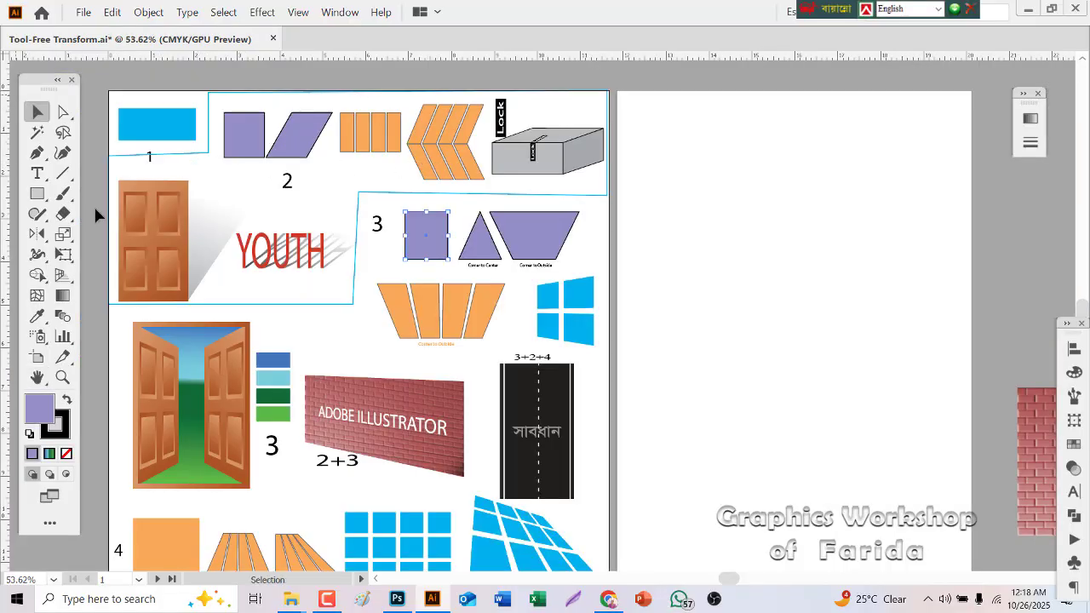
click(157, 253)
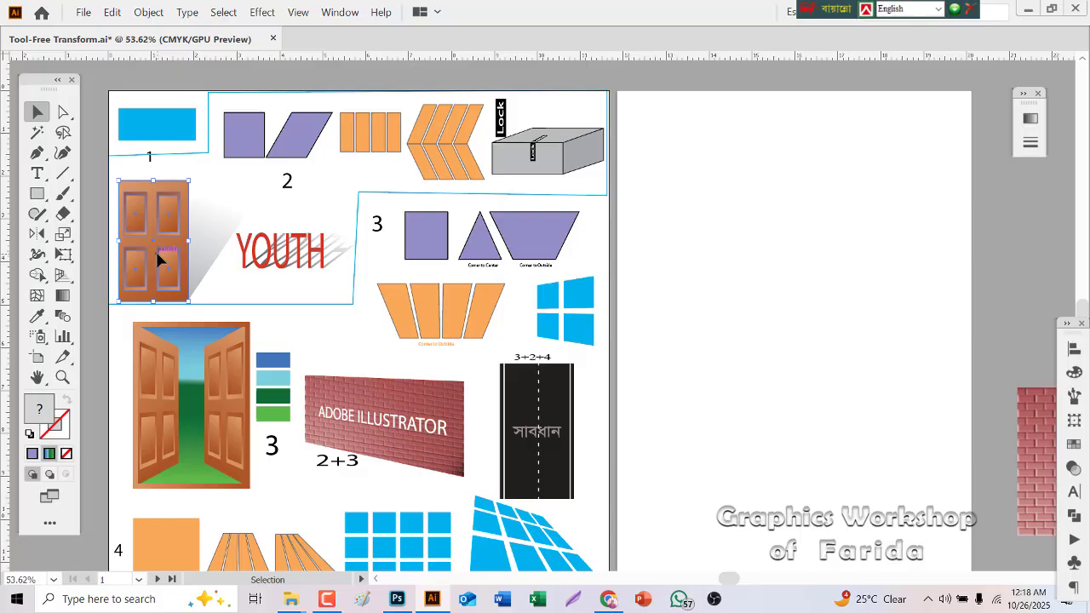
drag(157, 253, 669, 315)
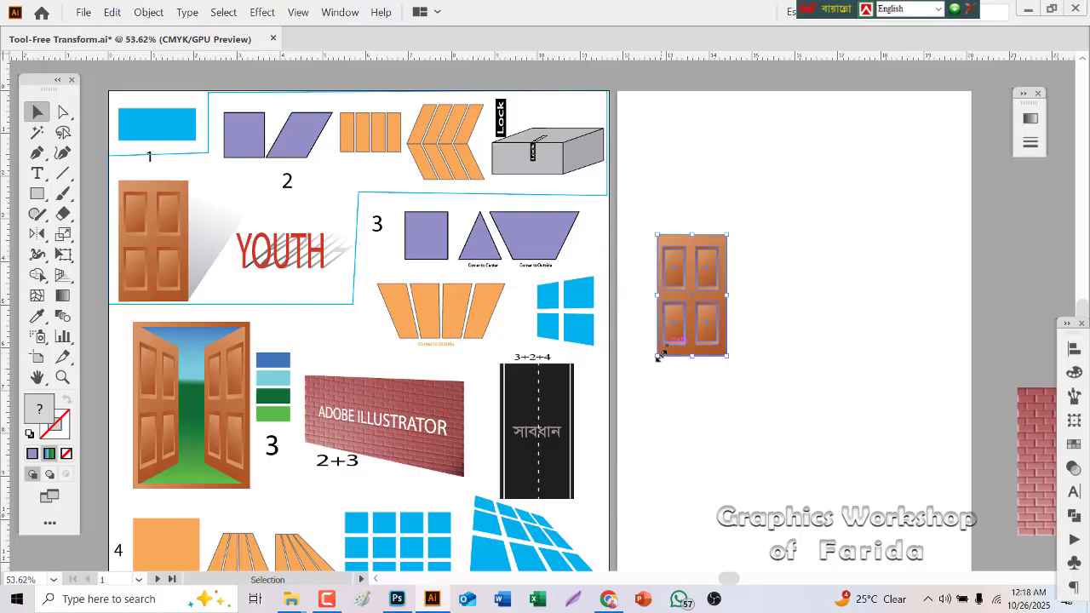
drag(657, 358, 636, 399)
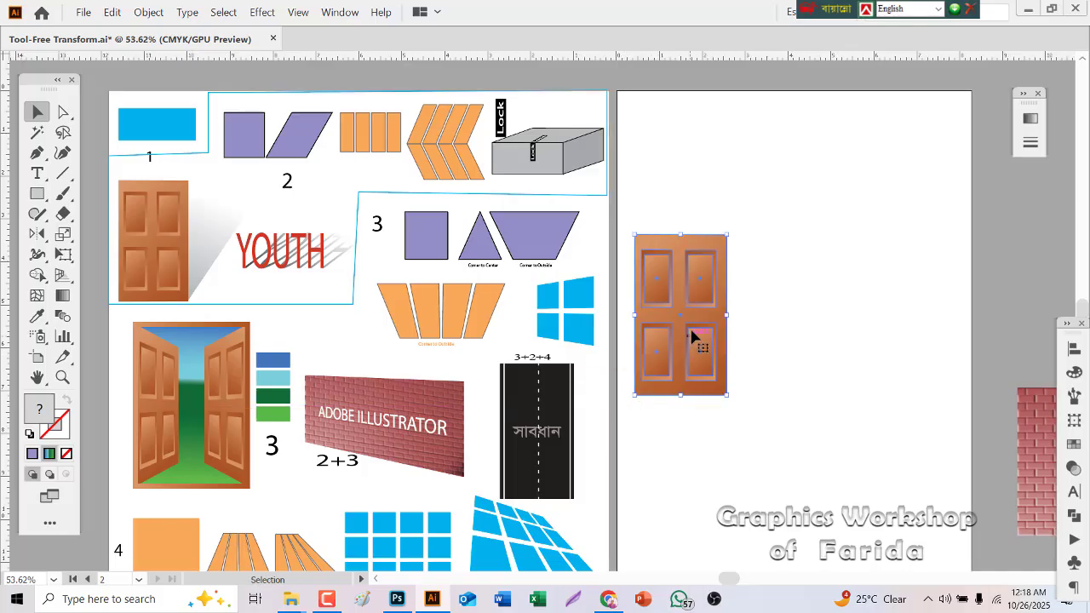
click(741, 284)
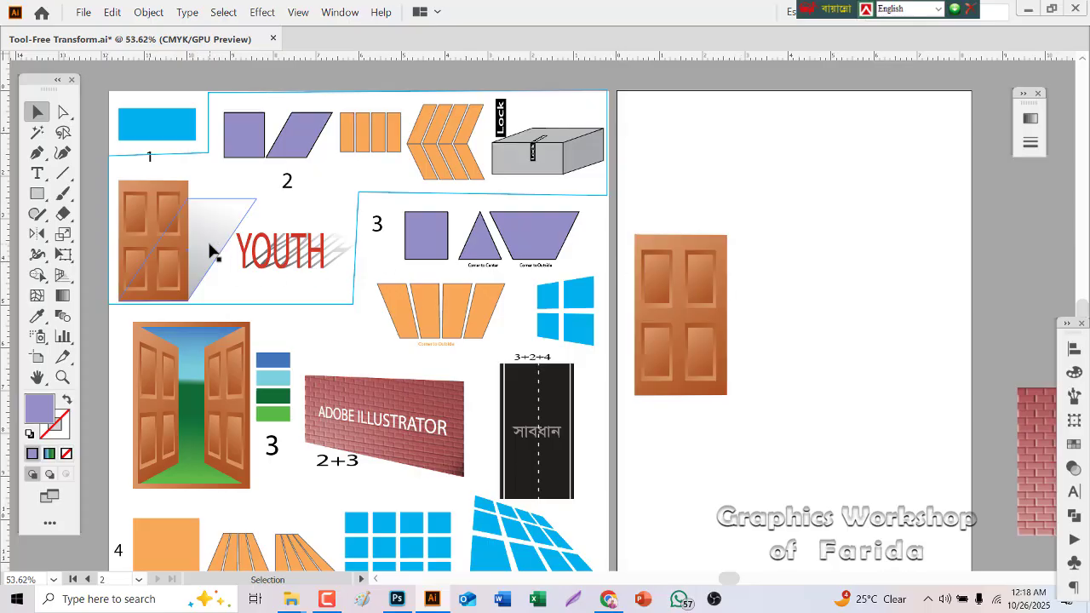
Step: Draw a rectangle that exactly covers the enlarged door
click(686, 305)
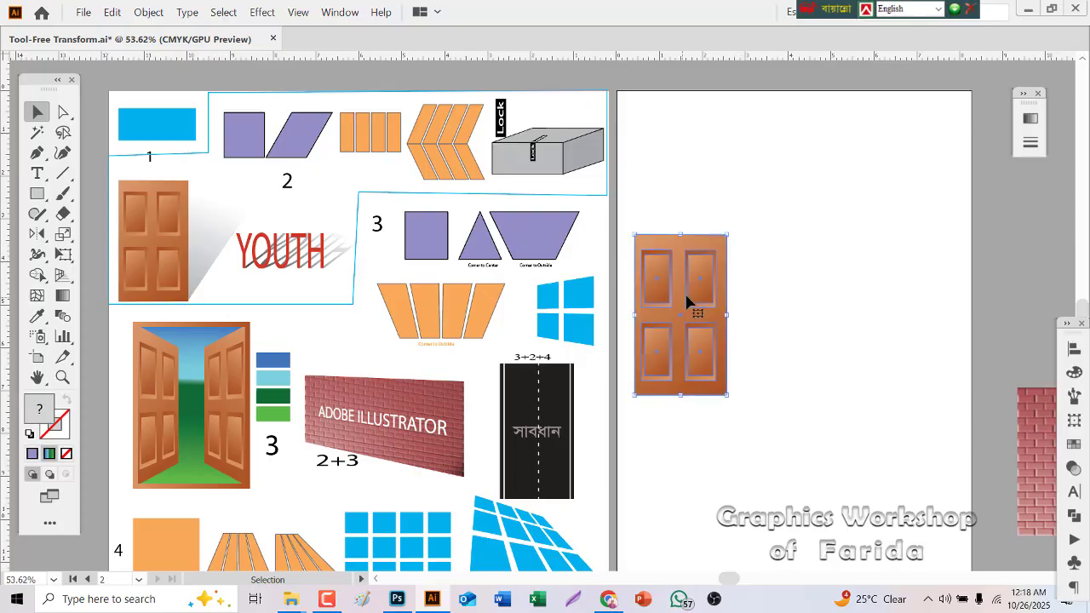
click(36, 194)
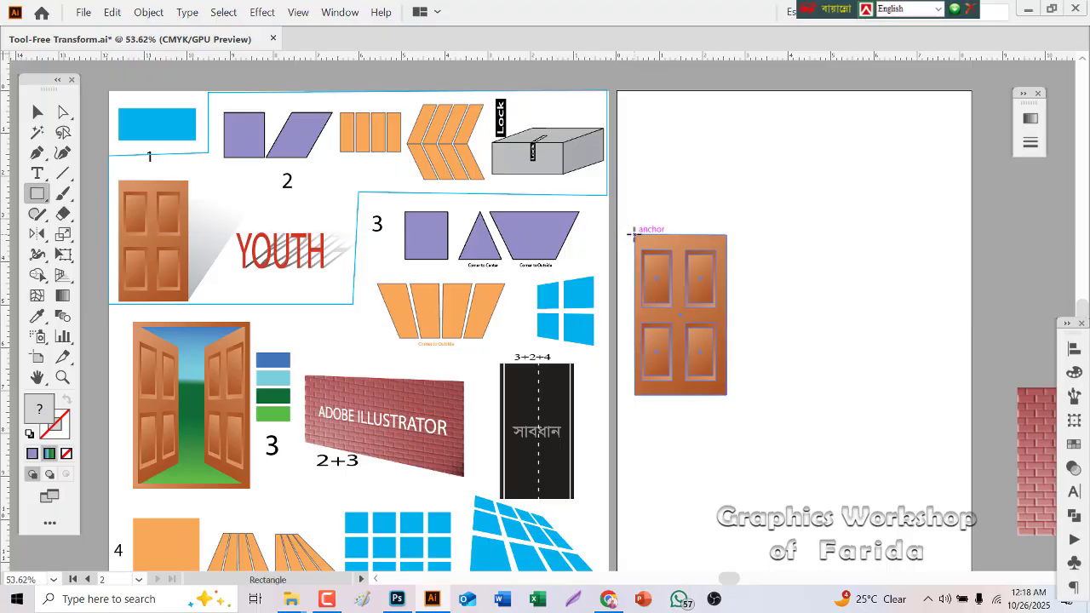
drag(634, 235, 724, 394)
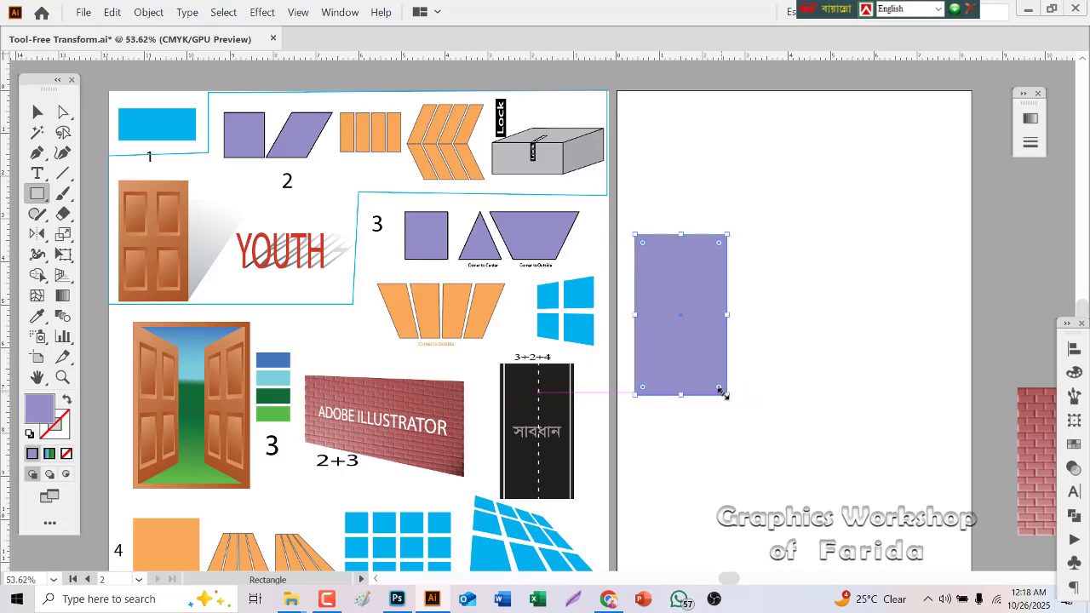
Step: Fill the rectangle with a 90° linear gradient running from dark grey at its base to white at its upper edge
click(1032, 121)
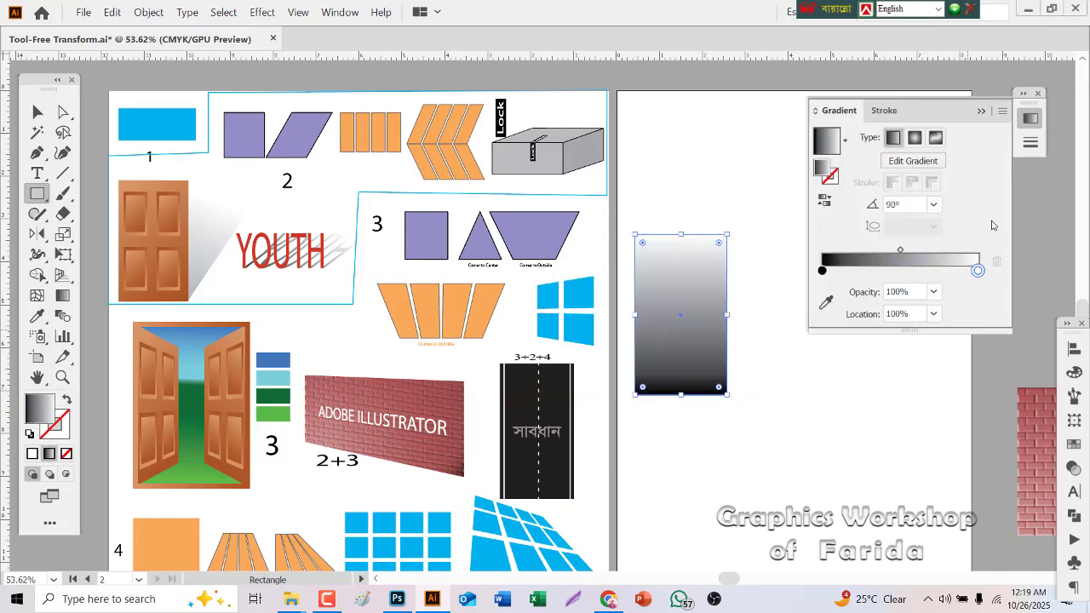
click(856, 271)
mouse_move(824, 272)
mouse_down()
mouse_move(824, 298)
mouse_move(809, 278)
mouse_up()
click(856, 270)
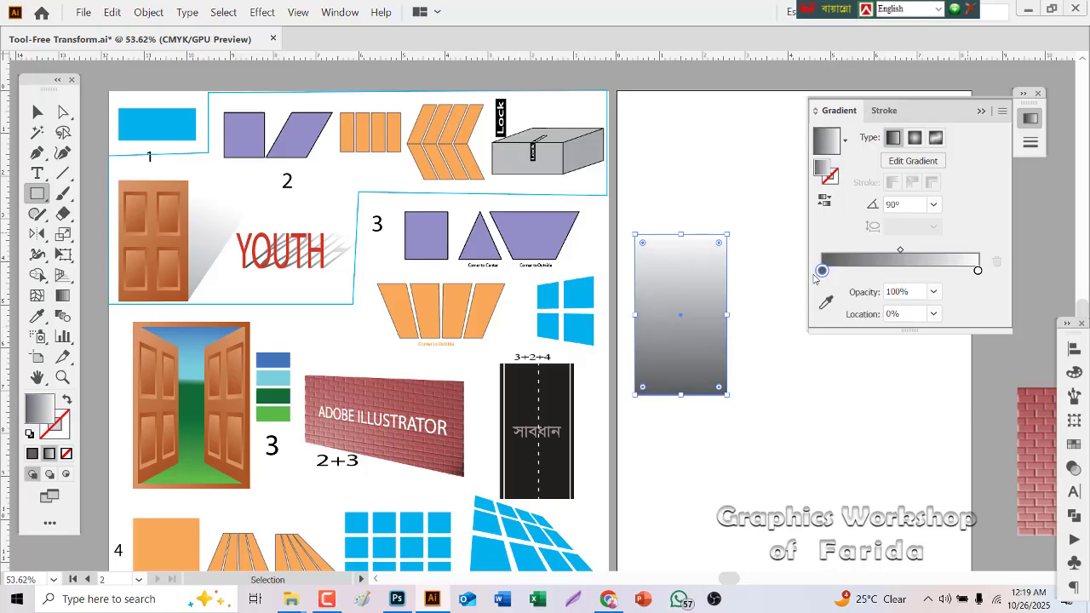
Step: Skew the gradient rectangle's upper edge rightward and slightly down with Free Transform to form a slanted shadow
click(62, 254)
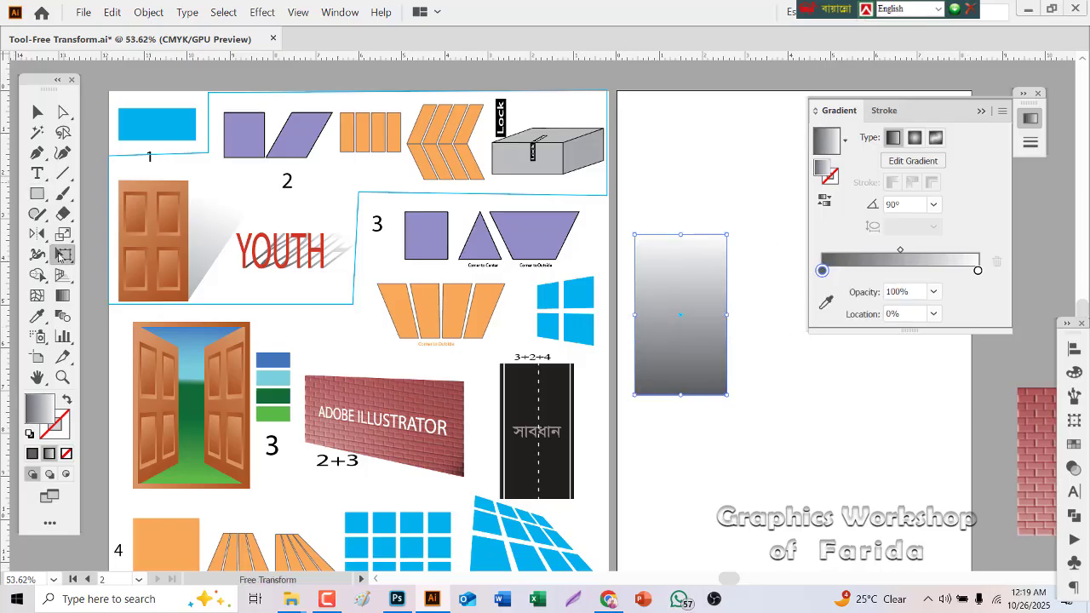
click(981, 111)
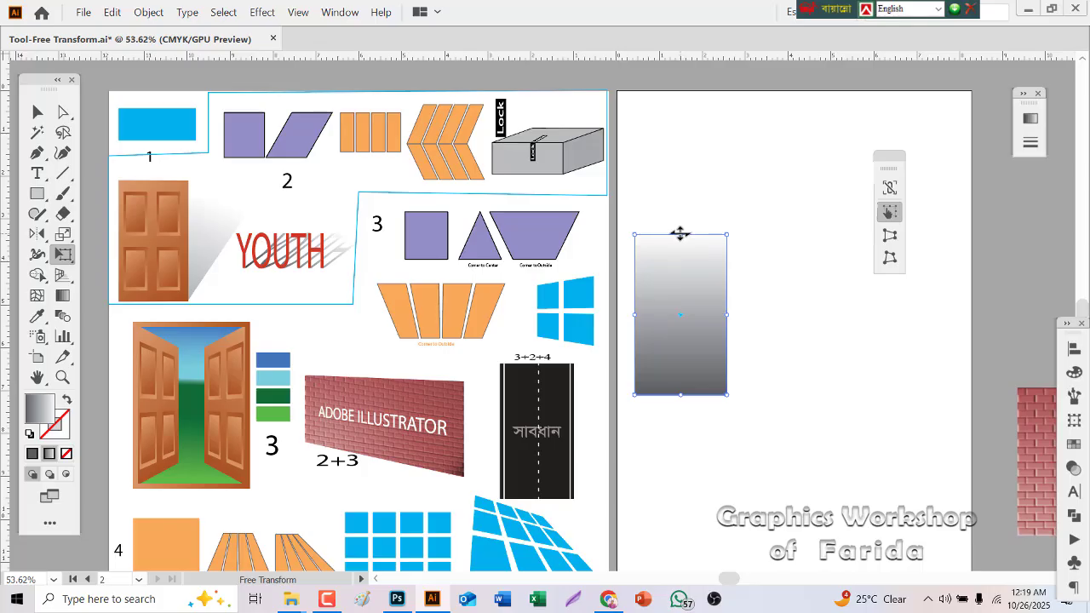
drag(679, 235, 759, 249)
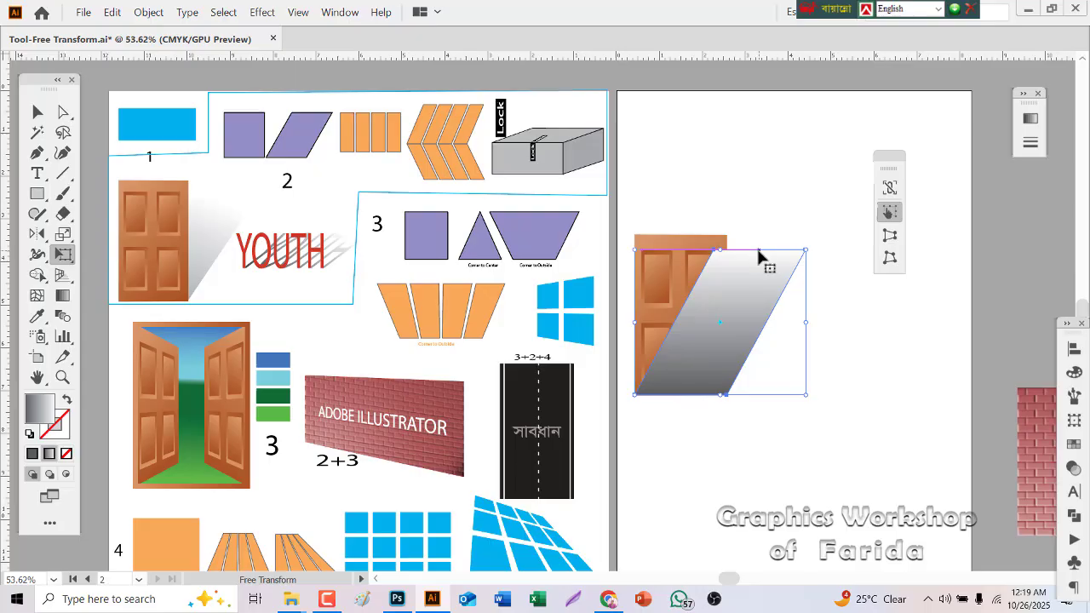
Step: Send the slanted gradient shadow to the back, behind the door, and deselect it
right_click(750, 281)
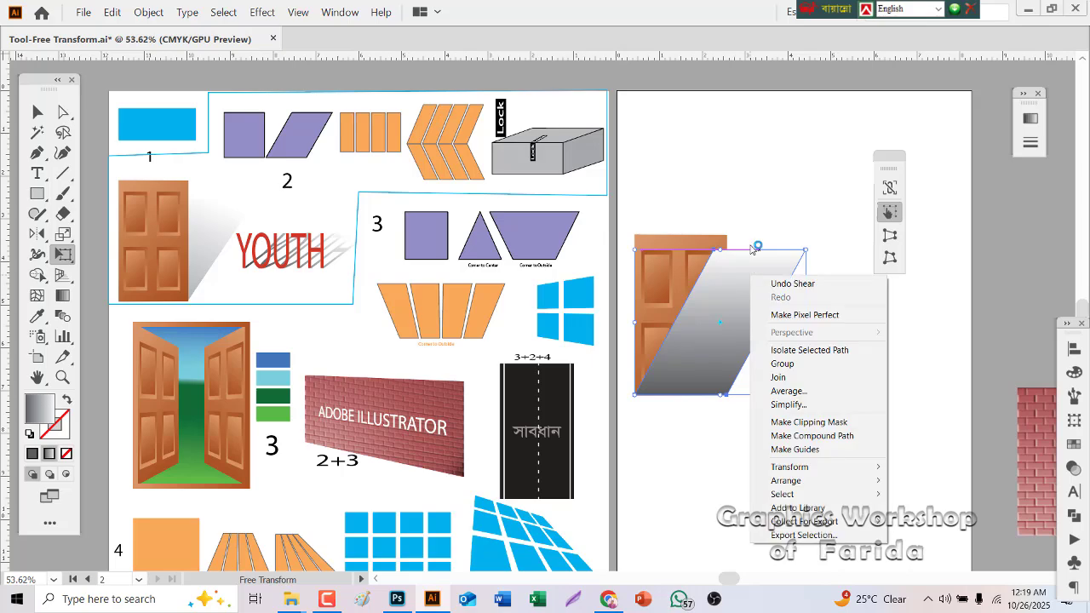
mouse_move(837, 483)
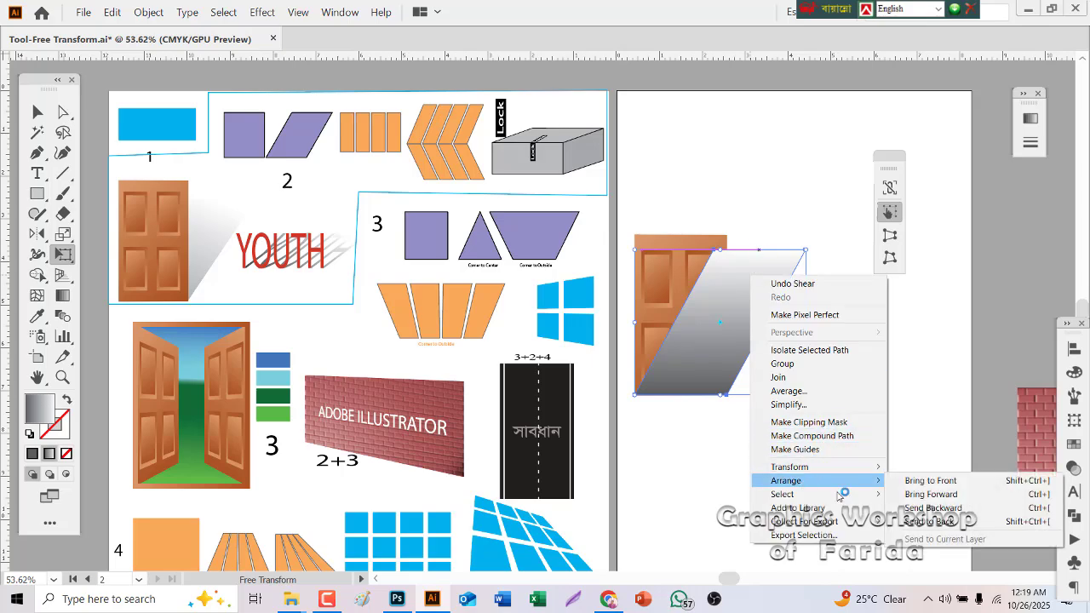
click(913, 521)
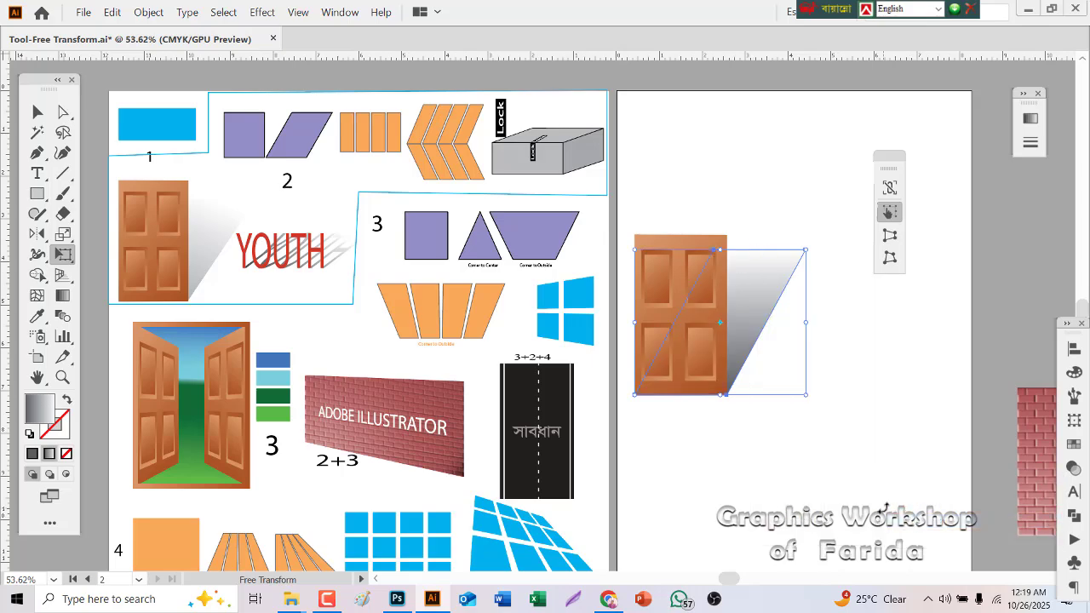
key(ctrl+shift+a)
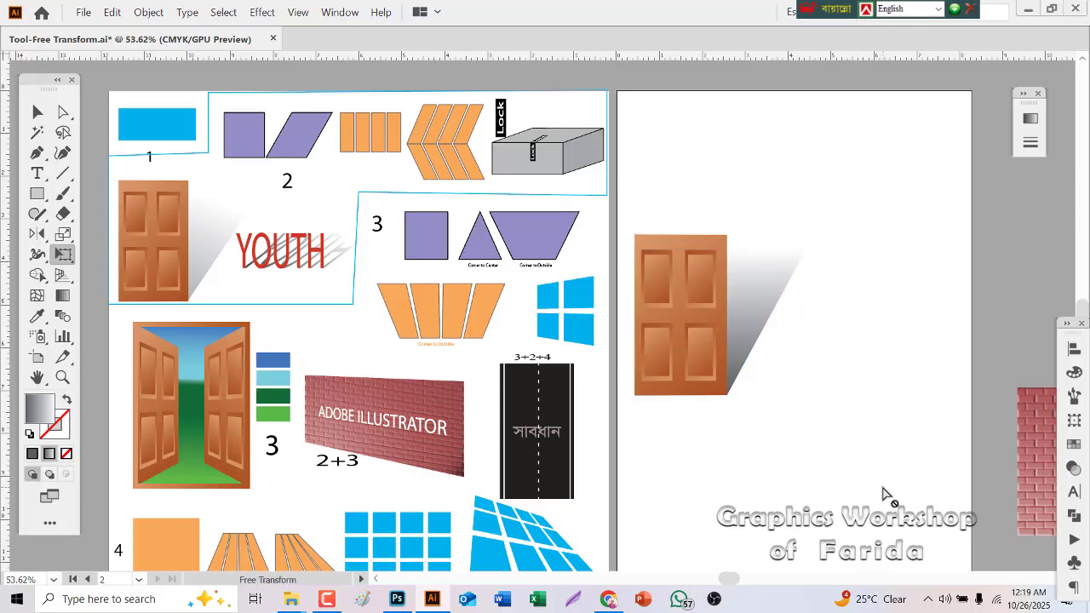
Step: Delete the enlarged door and its shadow from the practice artboard
click(37, 112)
drag(680, 433, 773, 331)
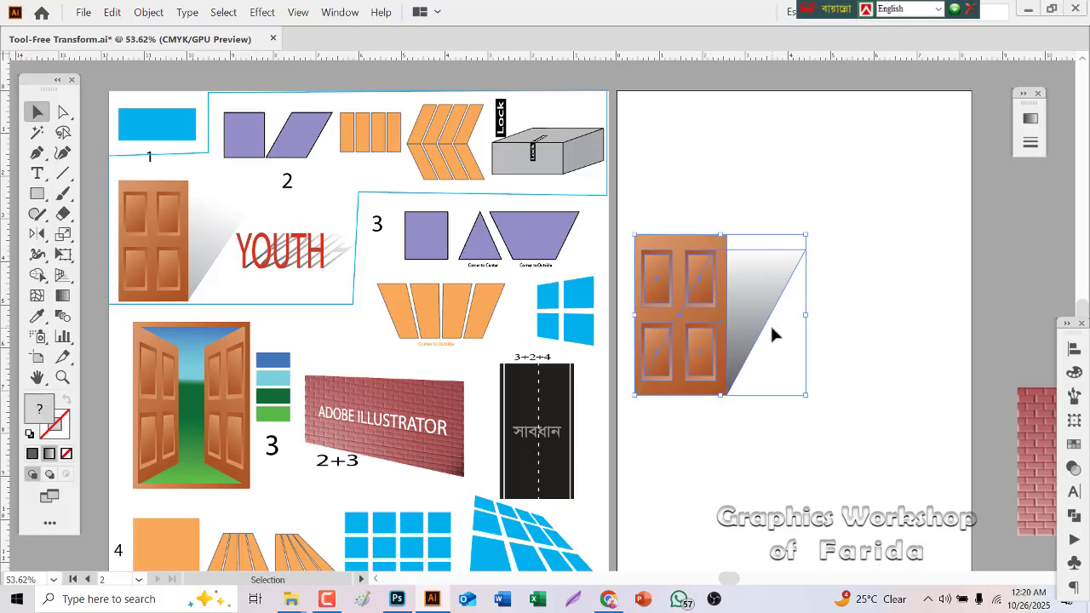
key(Delete)
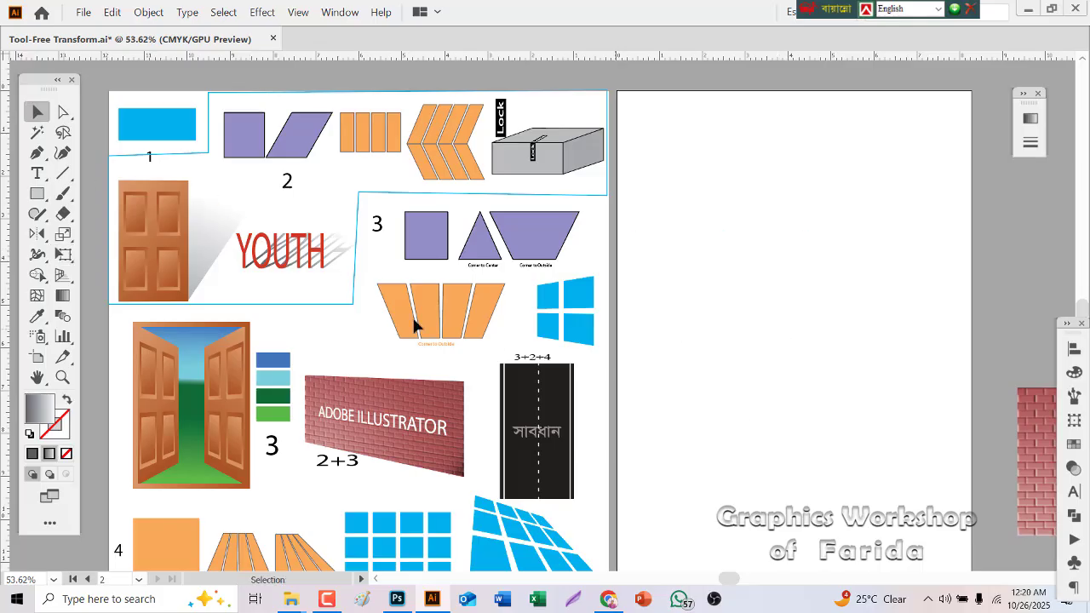
Step: Place an enlarged copy of the red YOUTH shadow text on the practice artboard, then delete the copy
click(298, 267)
drag(322, 266, 905, 431)
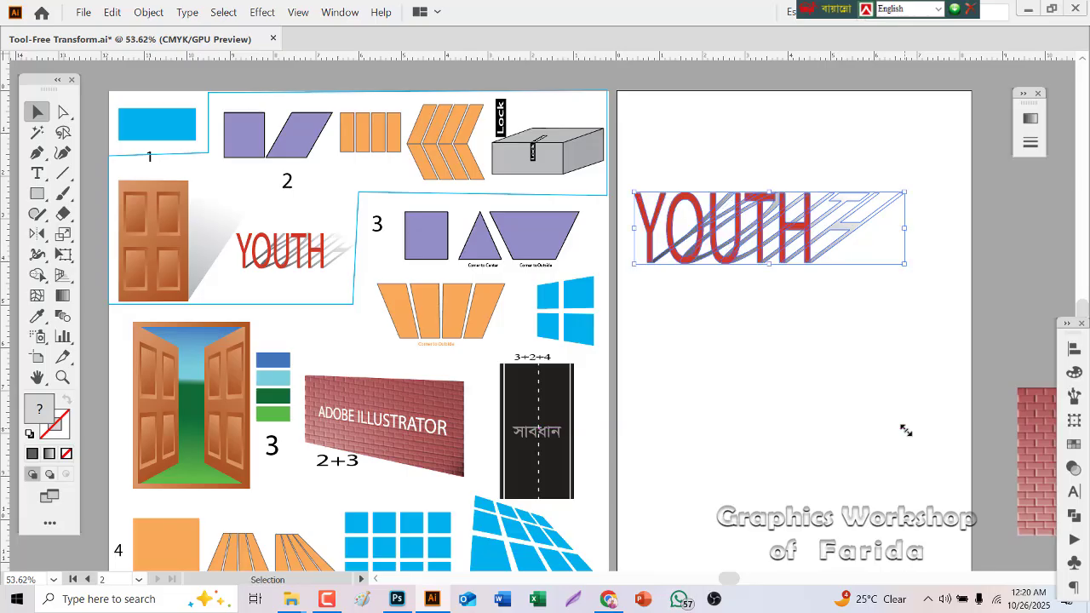
click(906, 436)
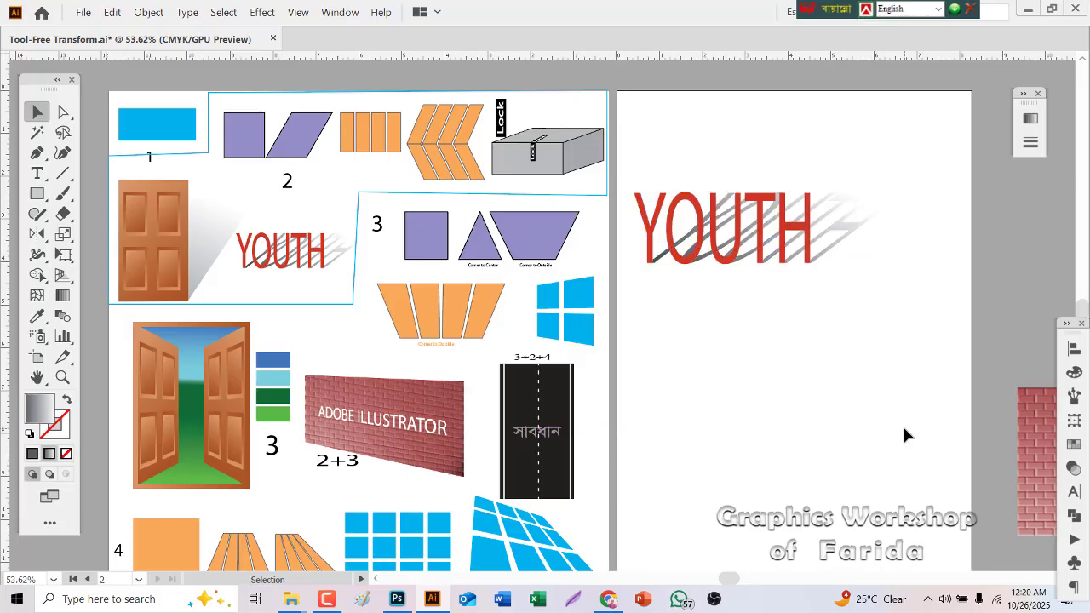
click(738, 244)
key(Delete)
Step: Move the purple square of example group 3 onto the empty practice artboard using Free Transform
click(426, 236)
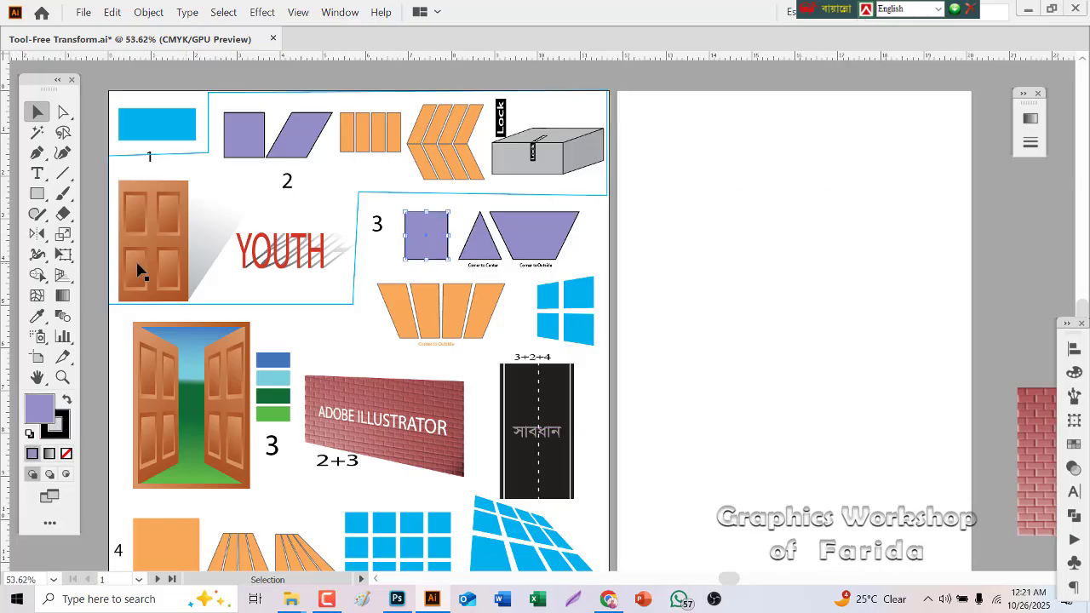
click(64, 255)
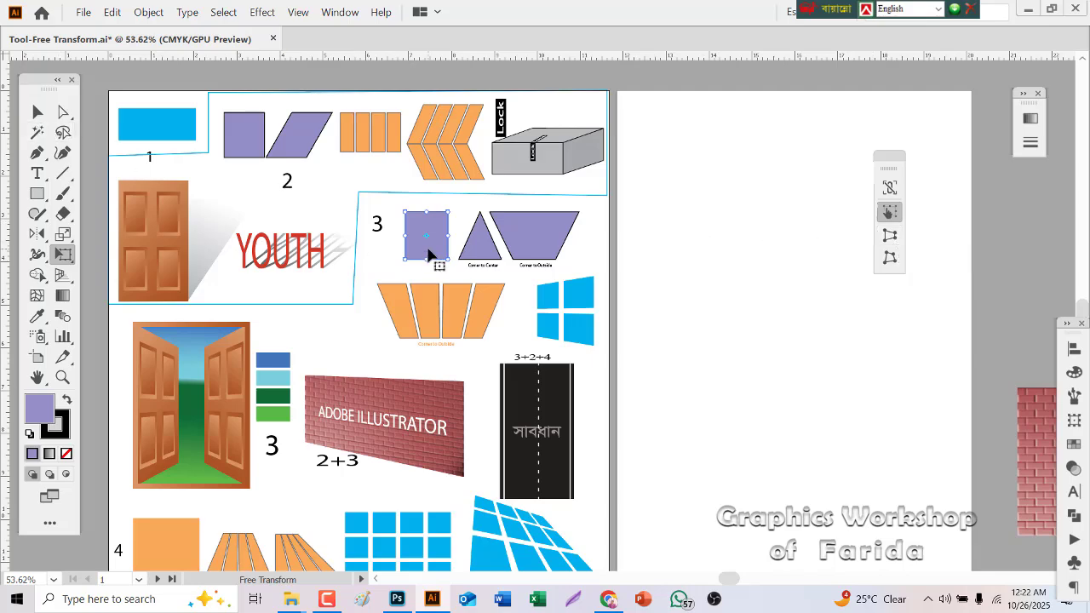
drag(430, 255, 735, 279)
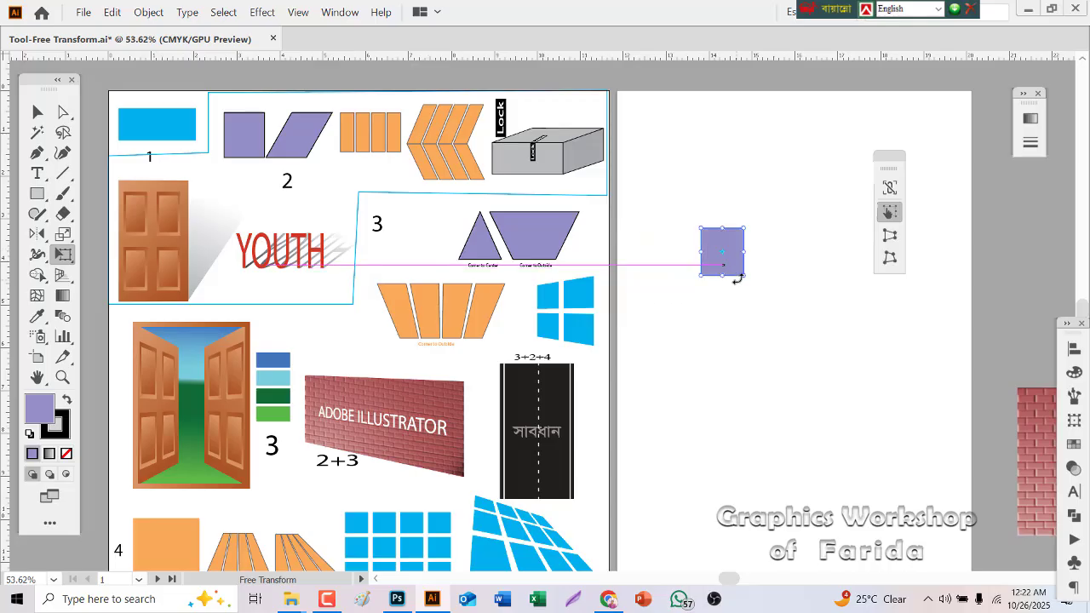
click(756, 366)
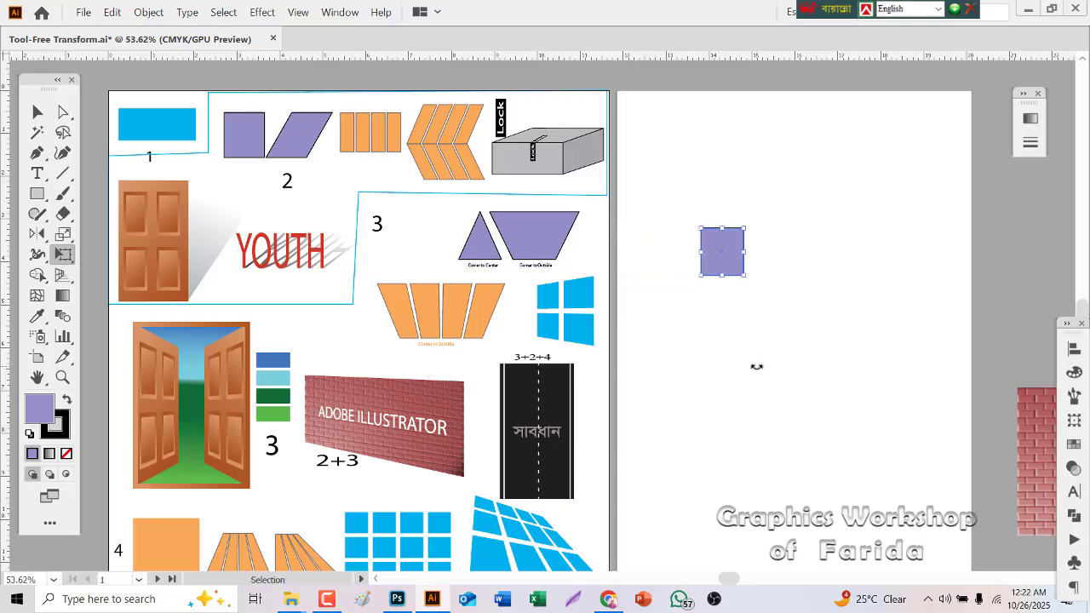
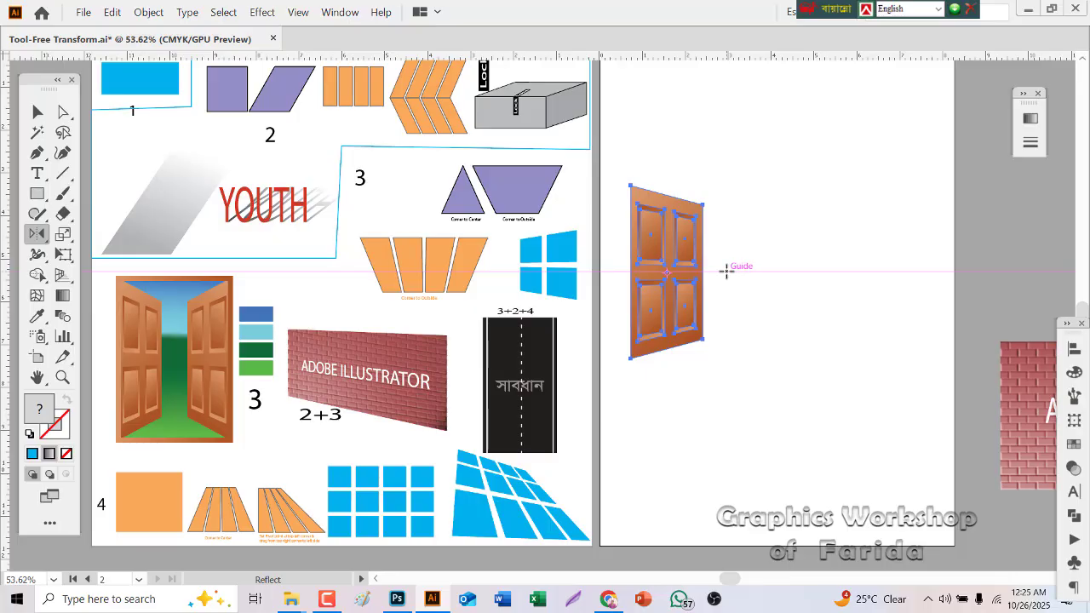
Step: Reflect a copy of the tapered door across a vertical axis set on the guide just beside its inner edge
alt+click(727, 271)
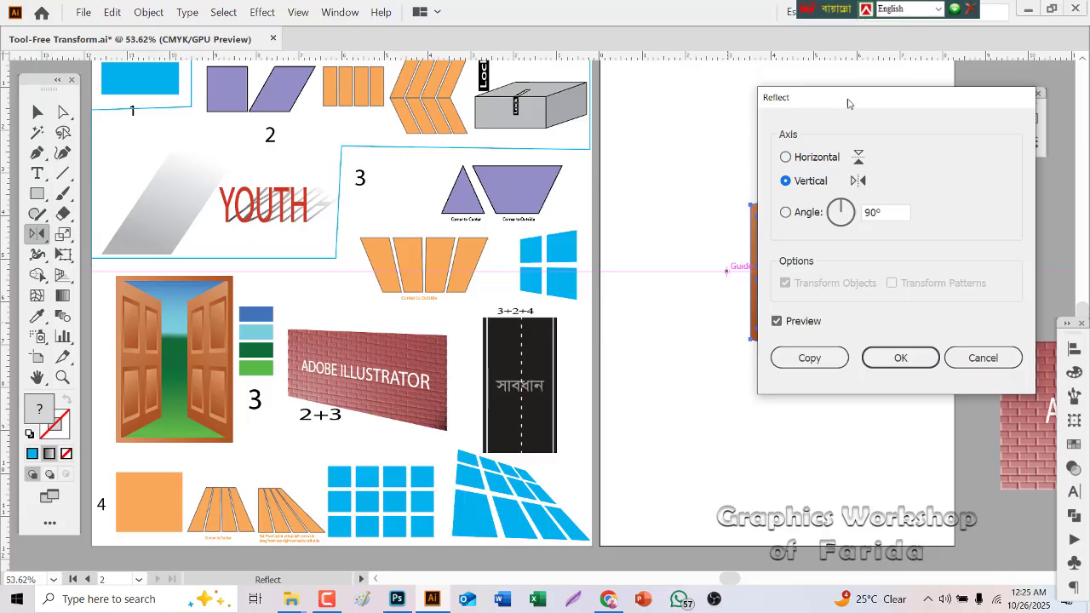
drag(847, 103, 942, 96)
click(904, 349)
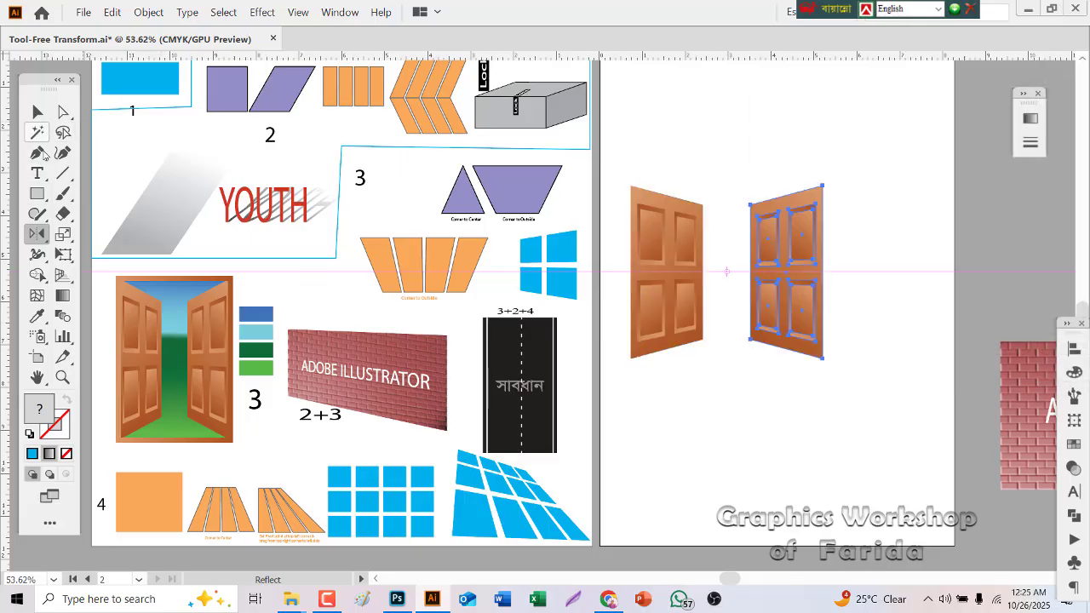
Step: Draw a rectangle spanning both doors, from the first door's upper outer corner to the second's lower outer corner, using the sampled brown door gradient
click(37, 192)
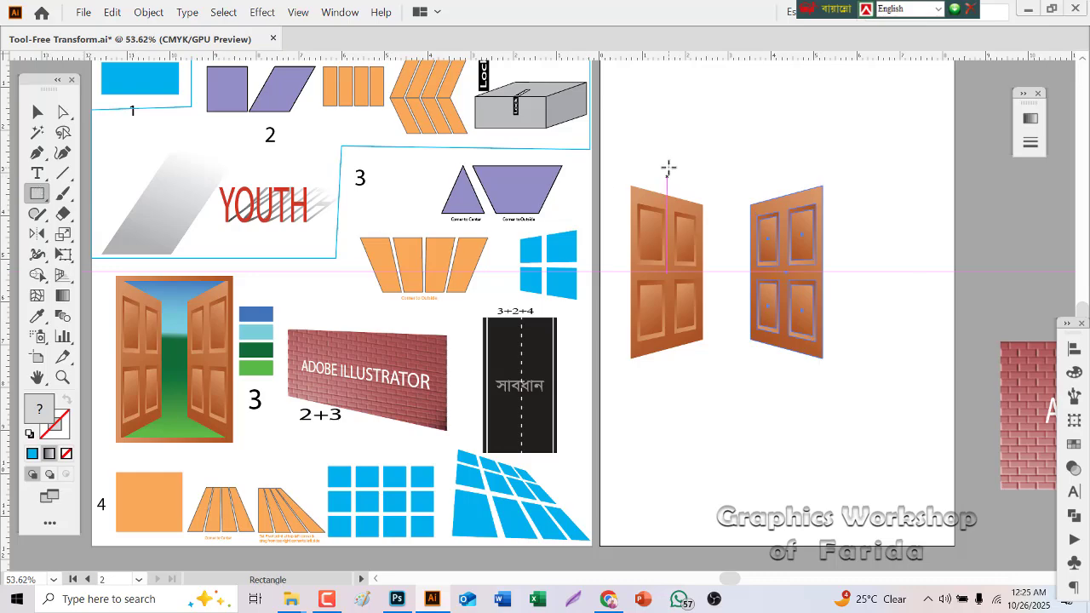
key(ctrl+shift+a)
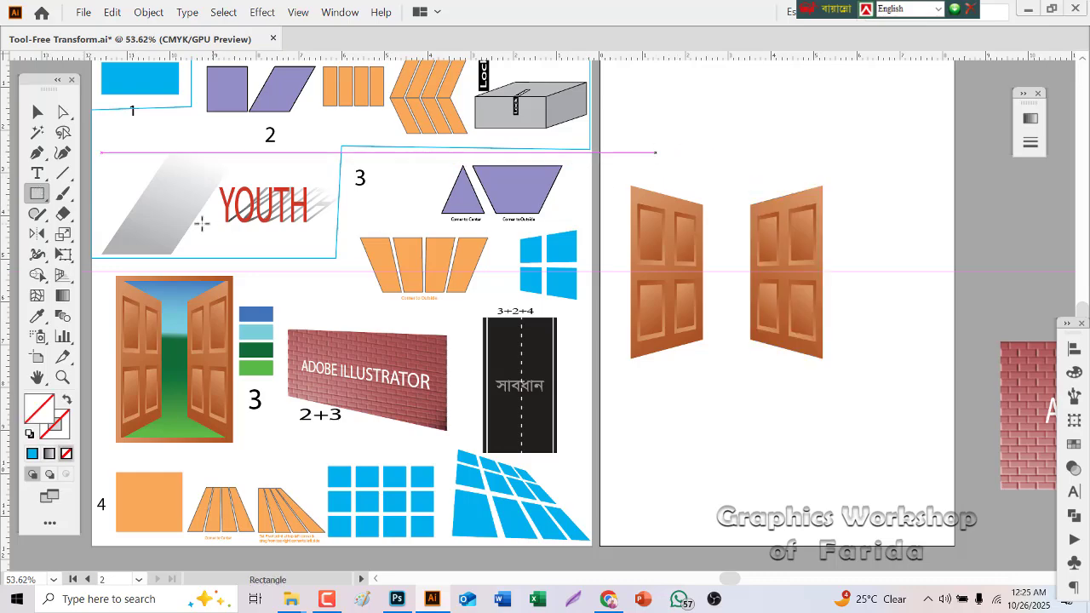
click(36, 316)
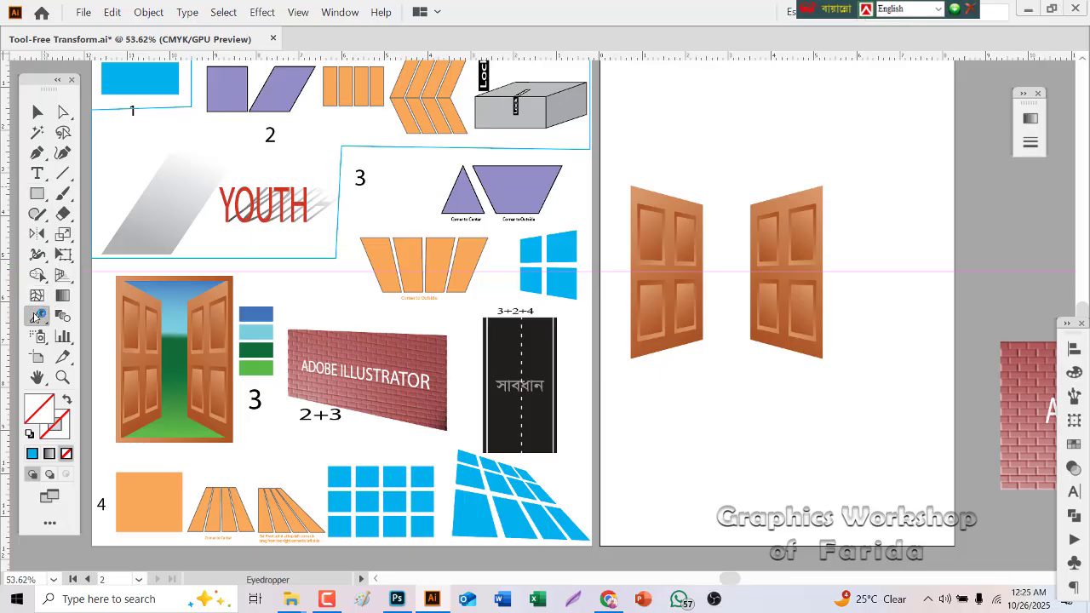
click(682, 196)
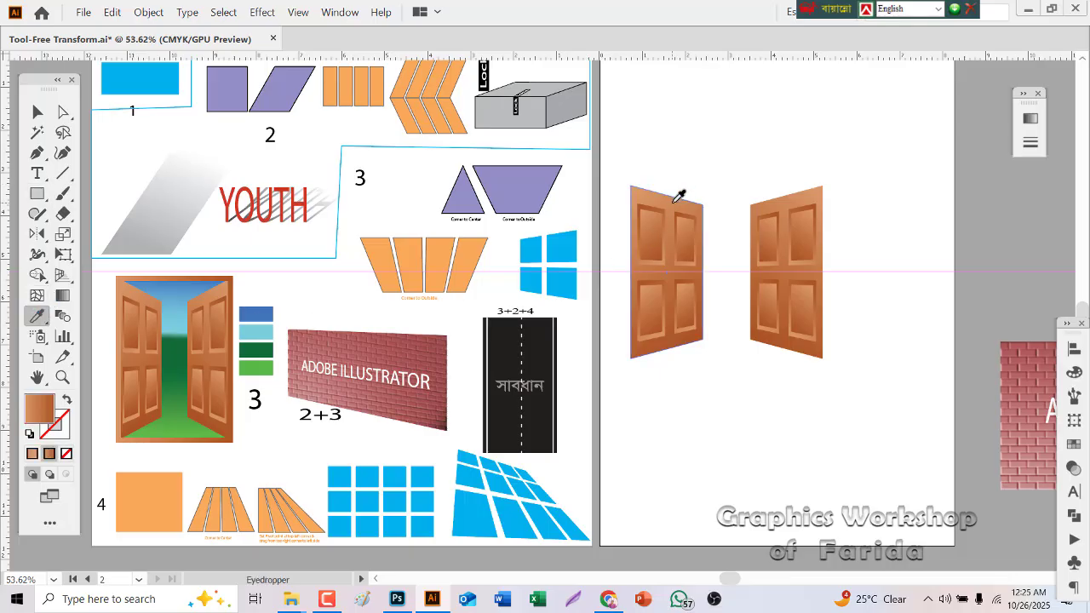
key(ctrl+shift+a)
click(37, 193)
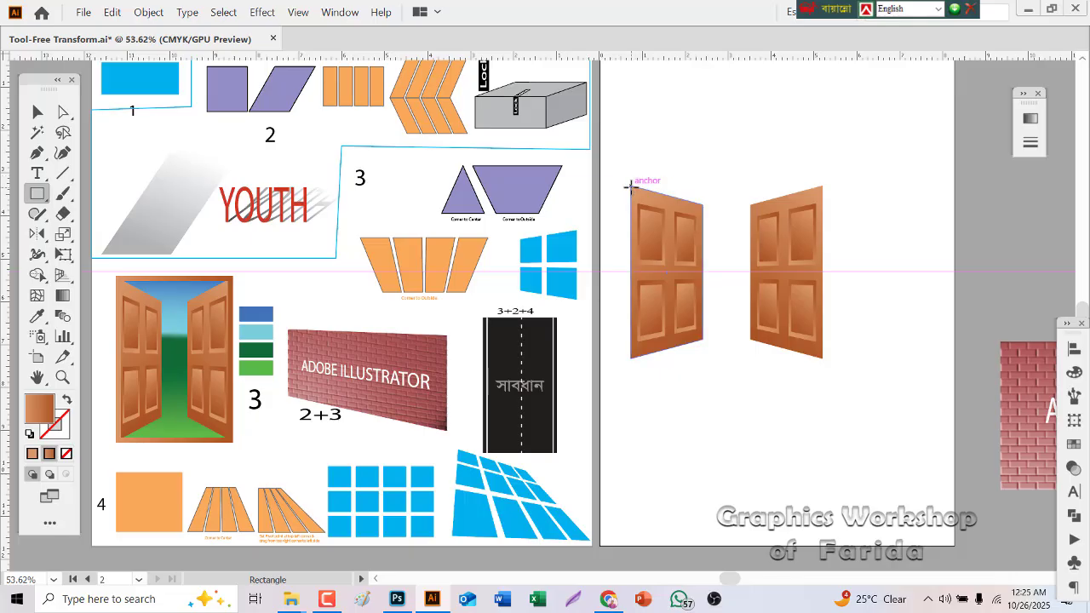
drag(631, 186, 821, 362)
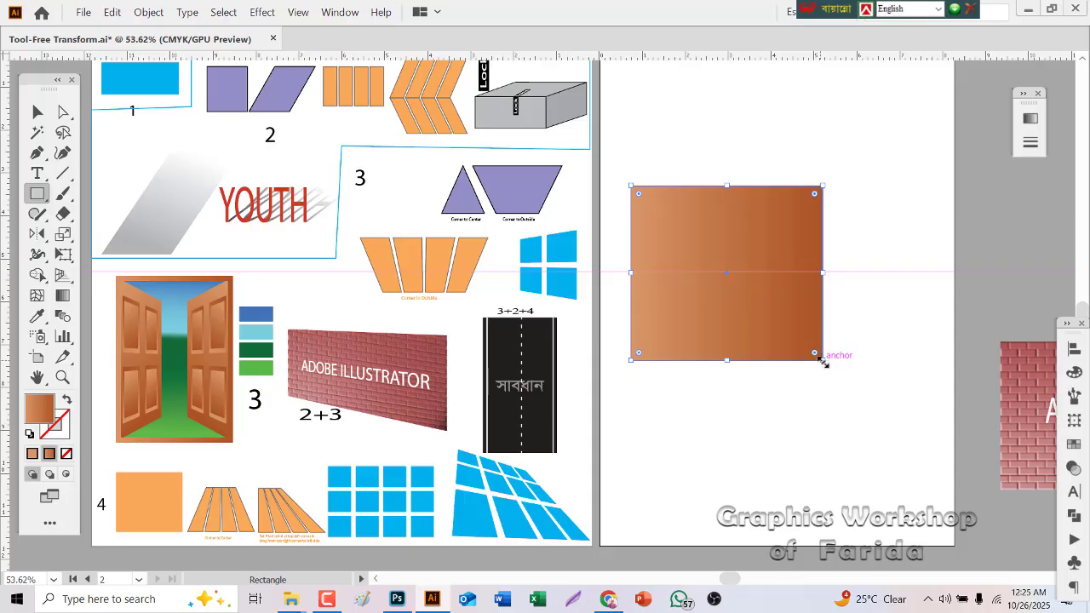
Step: Turn the rectangle into a door frame by swapping its gradient fill to the stroke and setting the stroke weight to 7 pt
click(67, 404)
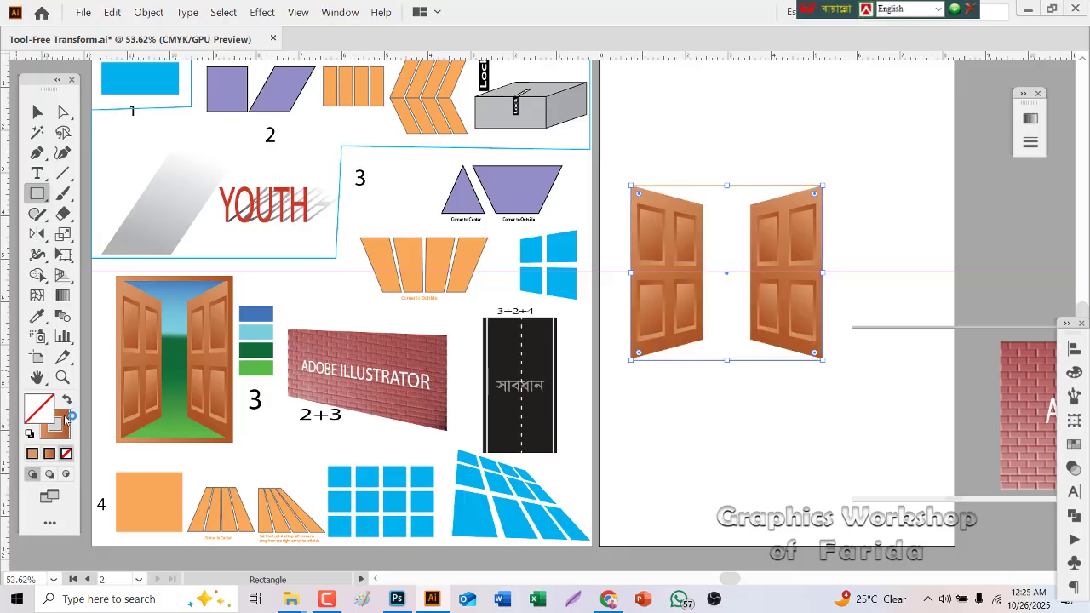
click(65, 419)
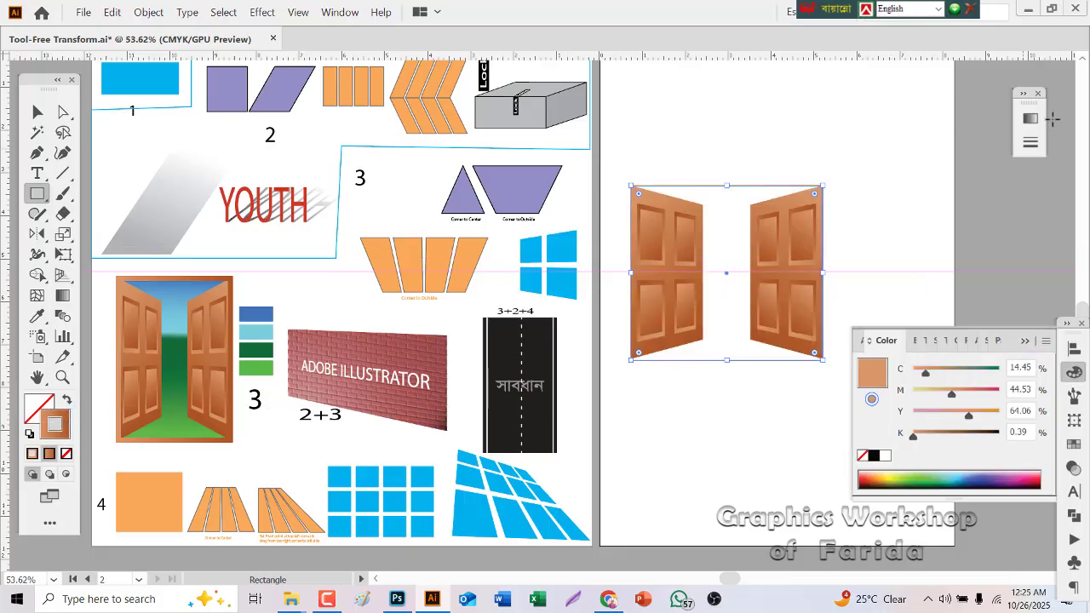
click(1030, 142)
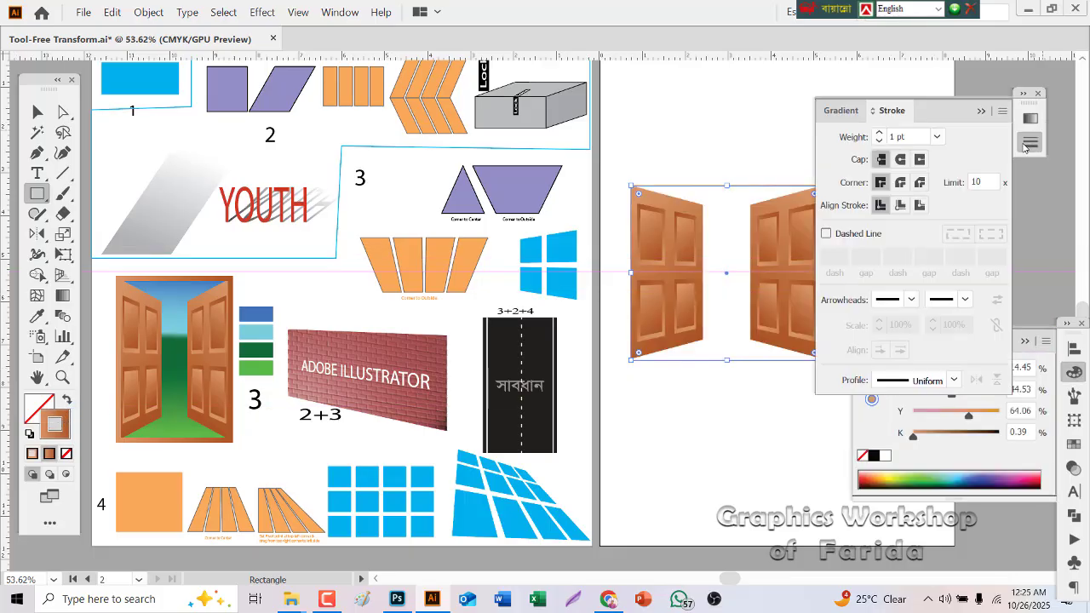
click(880, 133)
click(880, 133)
click(880, 132)
click(879, 132)
click(880, 133)
click(880, 133)
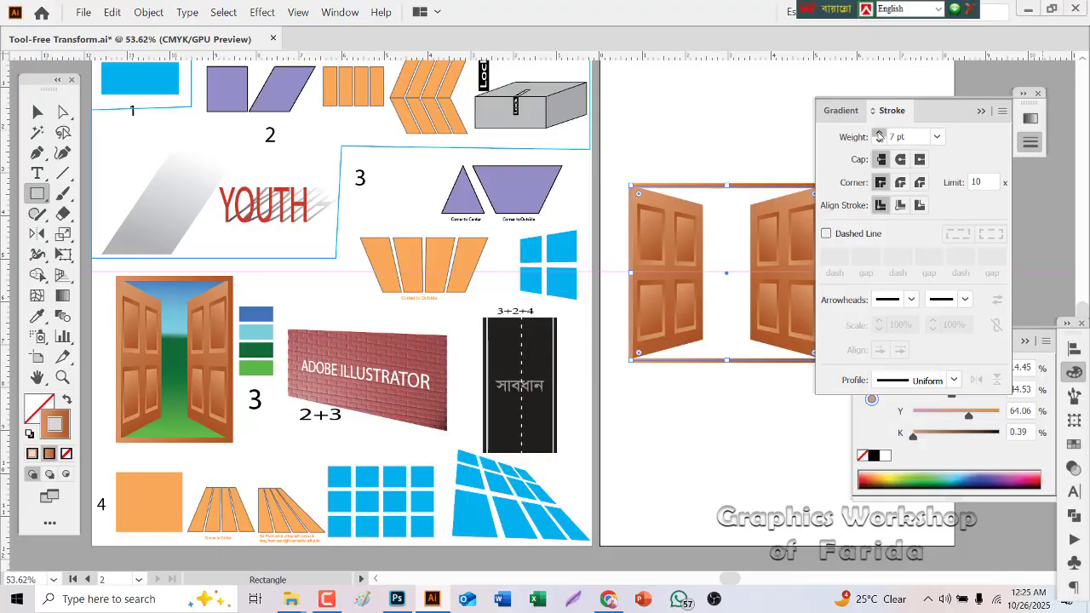
click(977, 109)
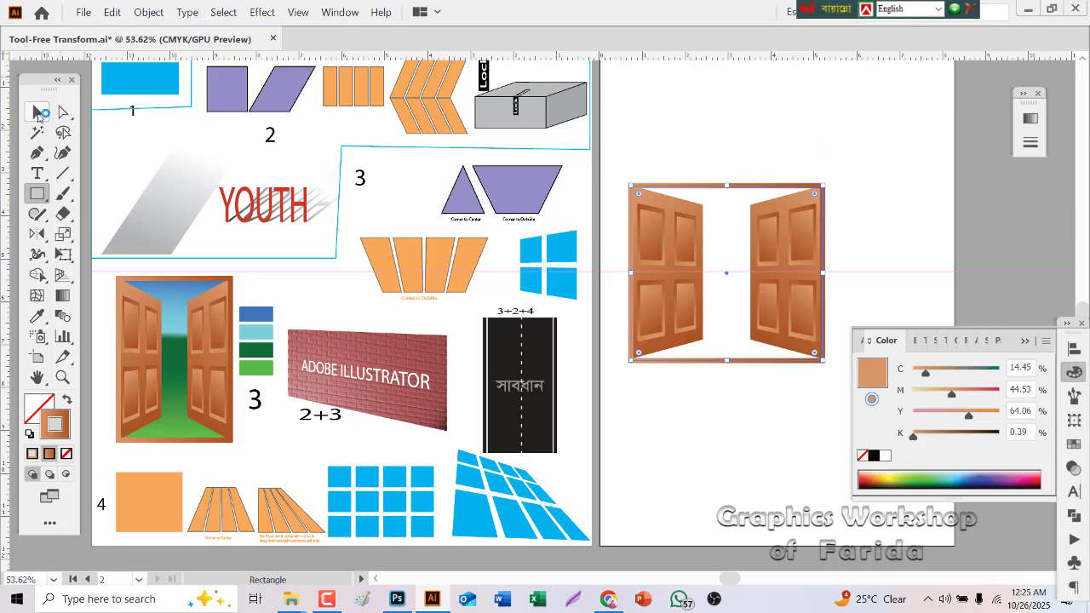
Step: Copy the frame, paste it in front, and swap the copy's gradient stroke back to a fill
click(38, 114)
click(674, 116)
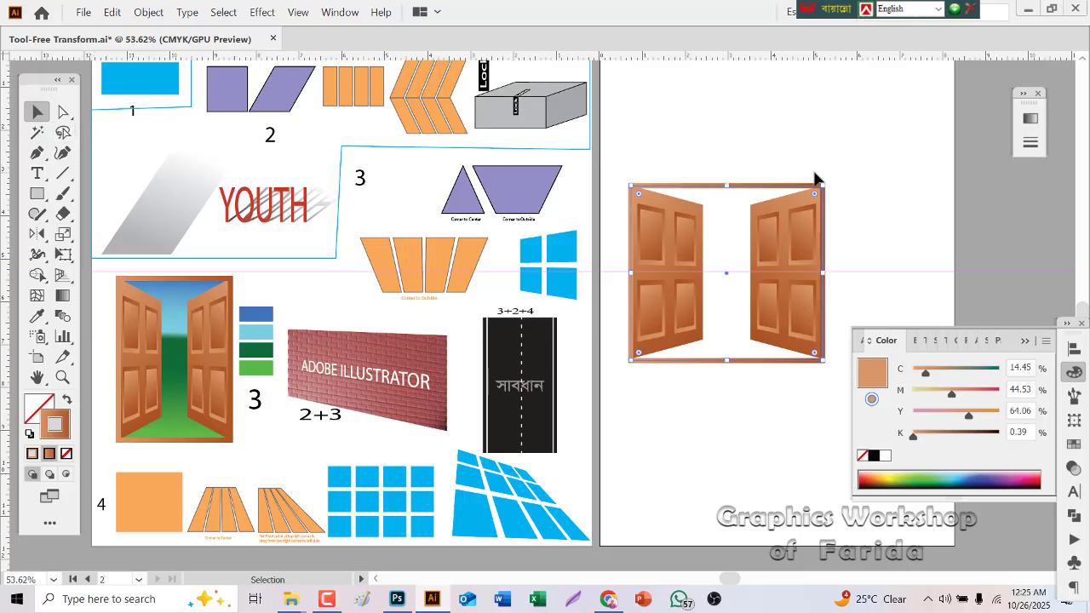
click(112, 12)
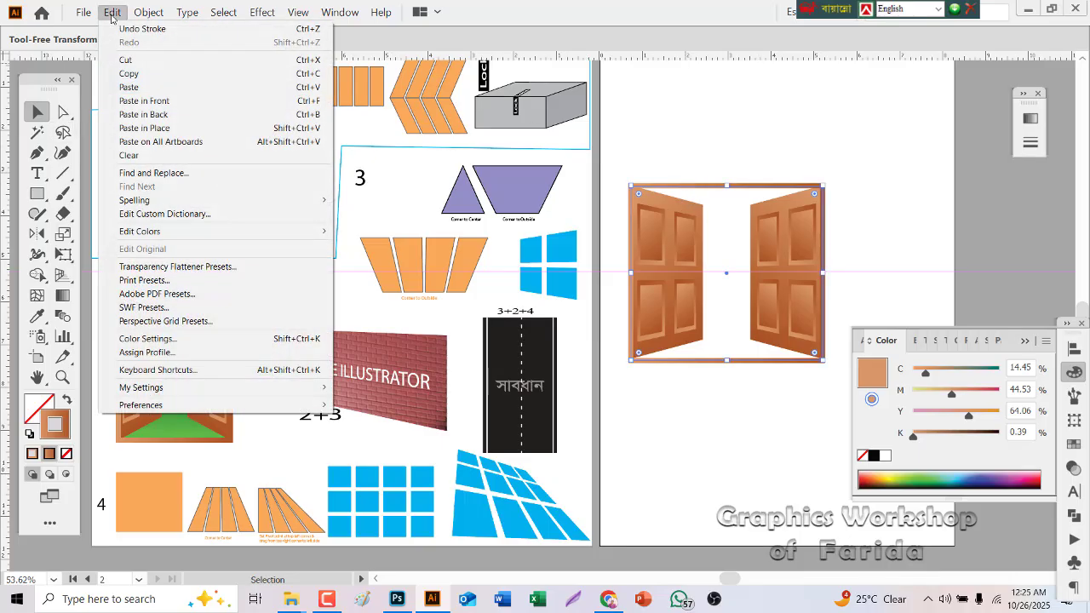
click(124, 75)
click(112, 12)
click(155, 101)
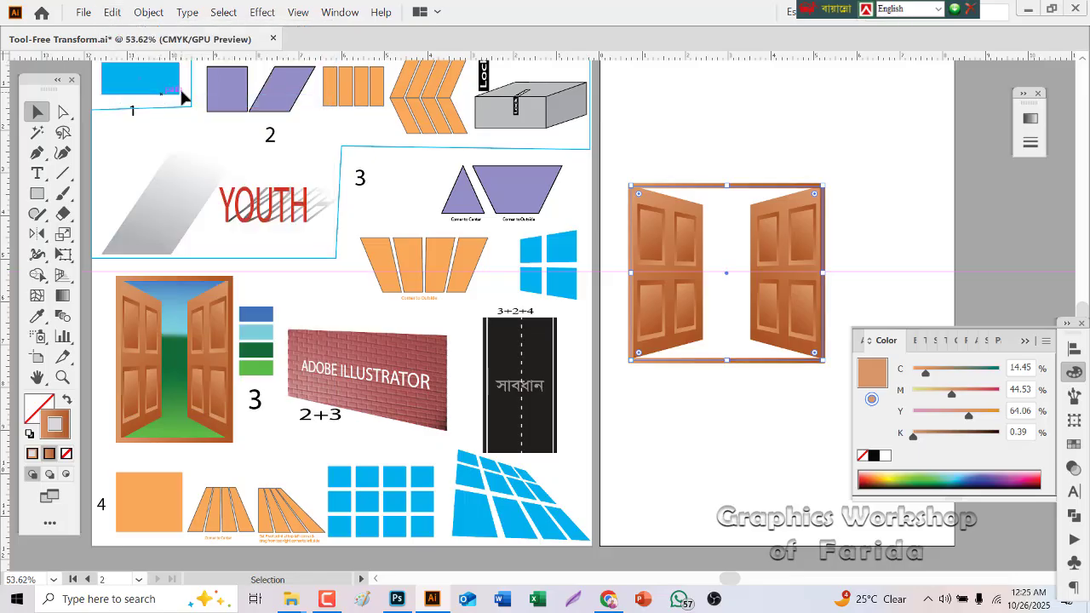
click(66, 403)
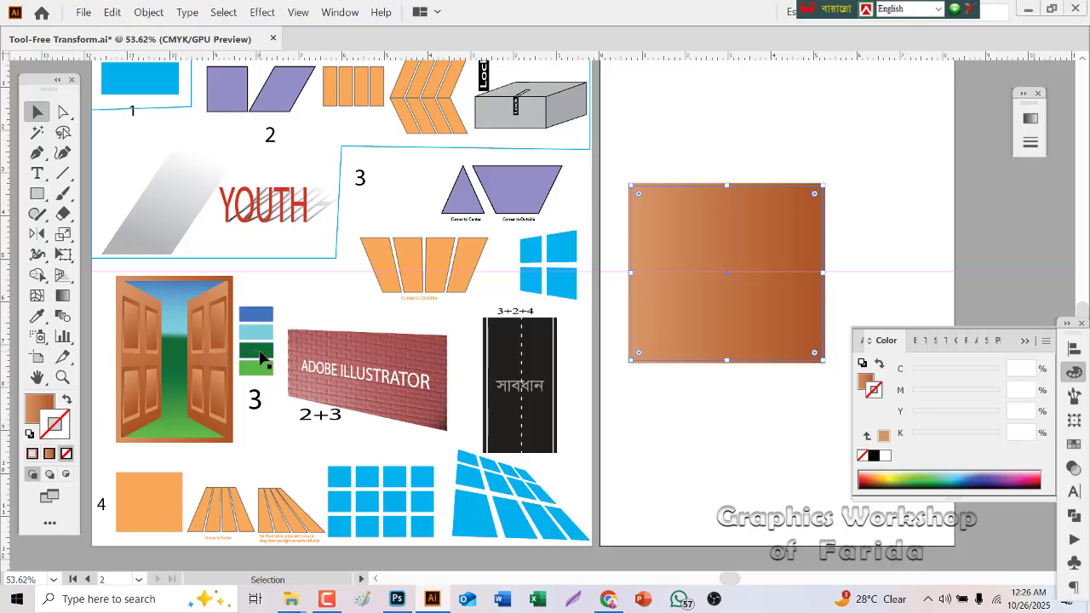
key(g)
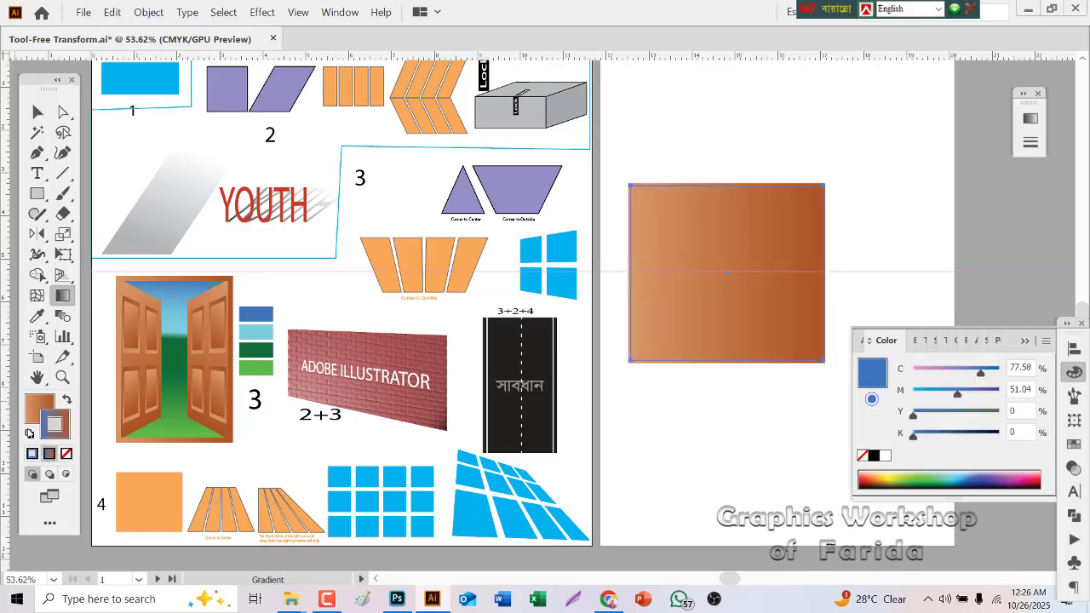
click(66, 454)
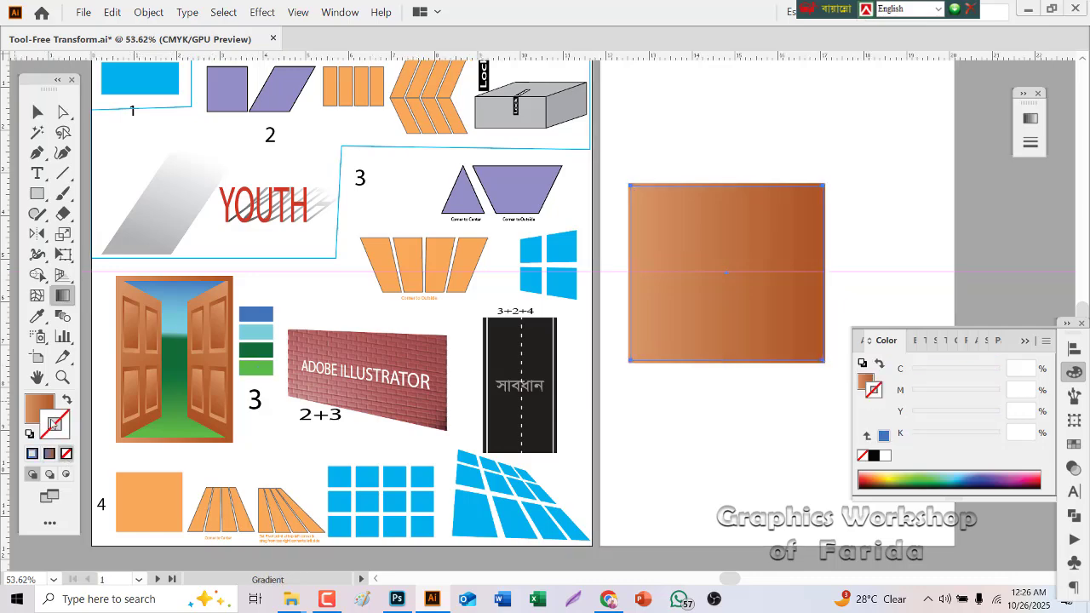
click(40, 405)
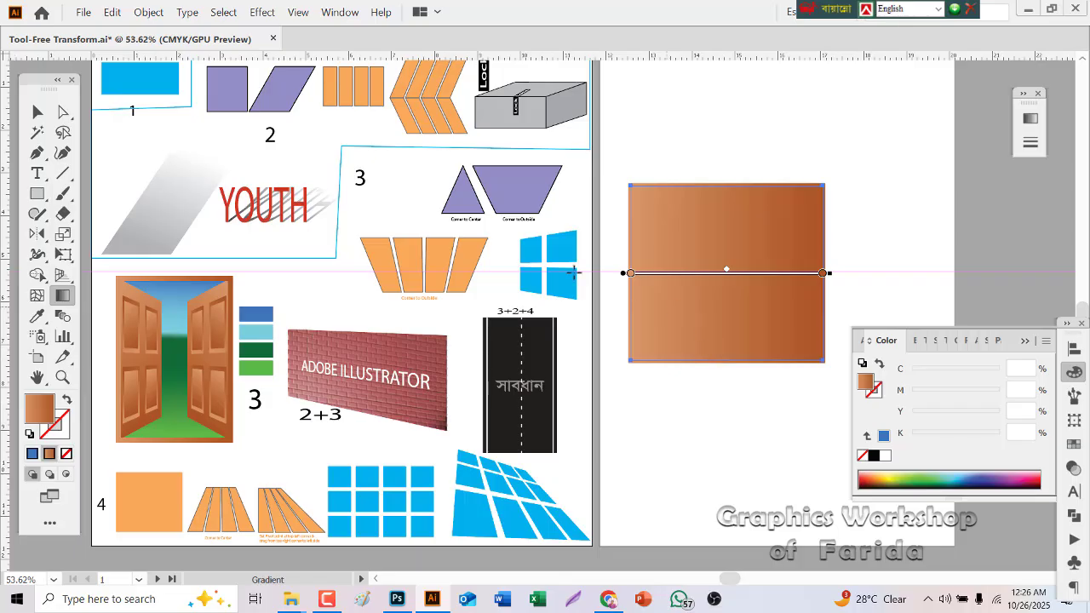
click(37, 112)
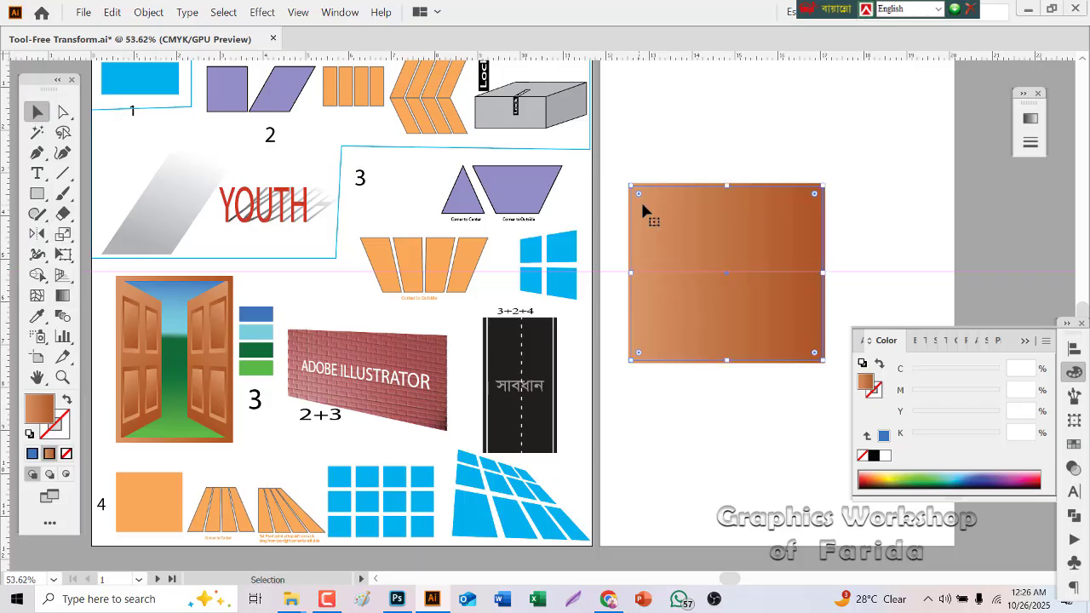
click(708, 224)
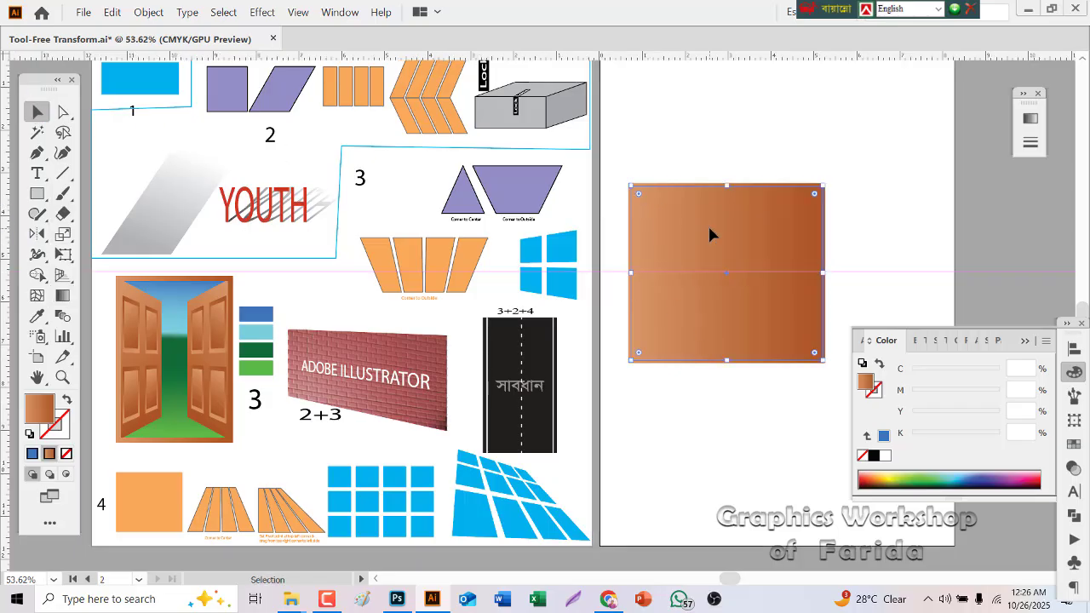
Step: Recolour the starting gradient stop of the filled rectangle from the blue sample swatch and set the gradient angle to -90°
click(1031, 118)
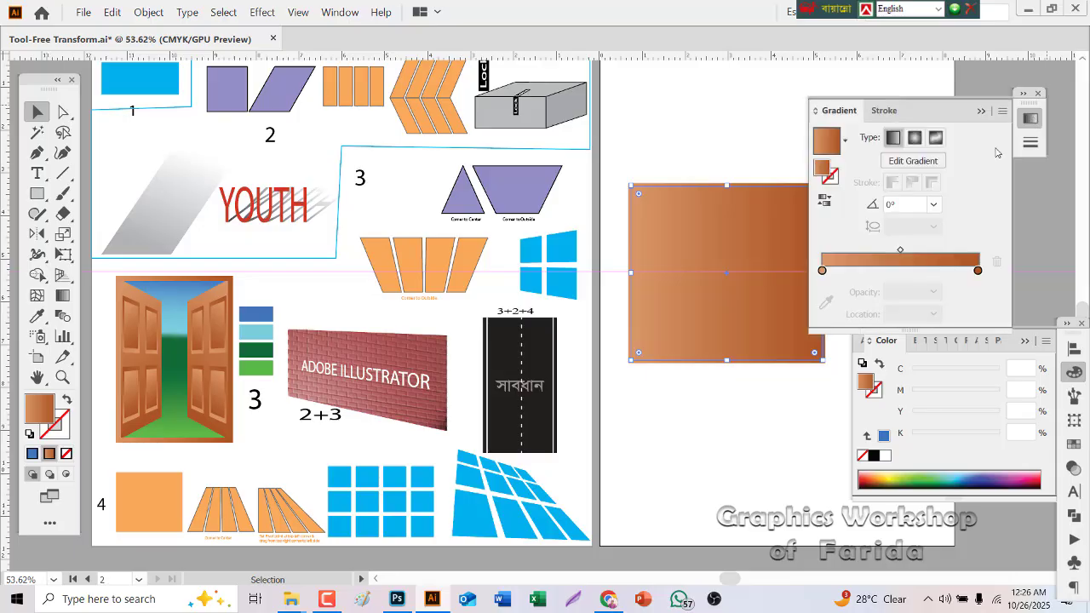
click(821, 271)
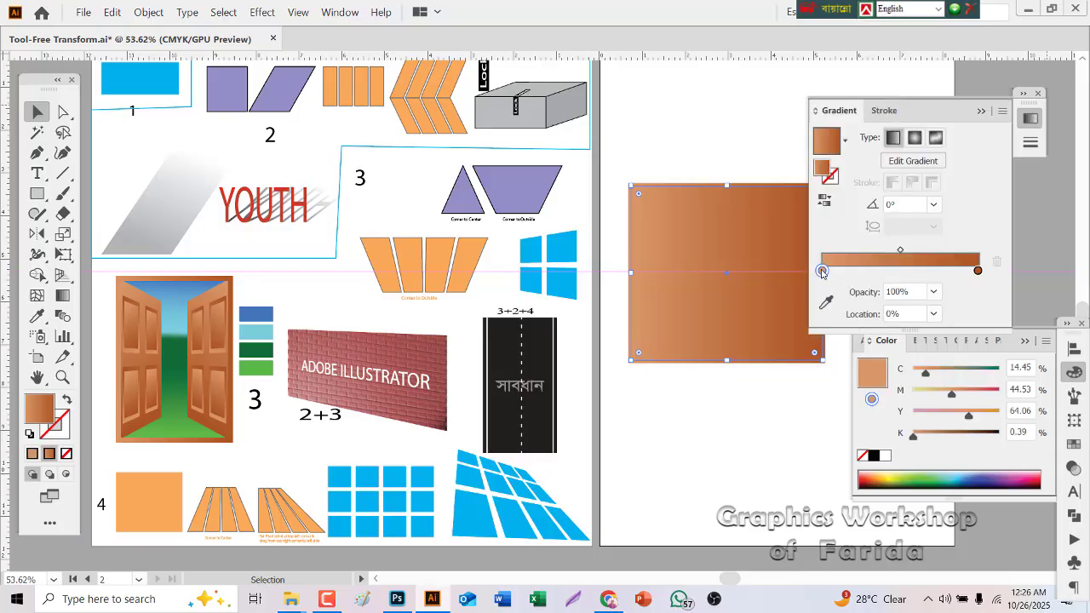
click(825, 300)
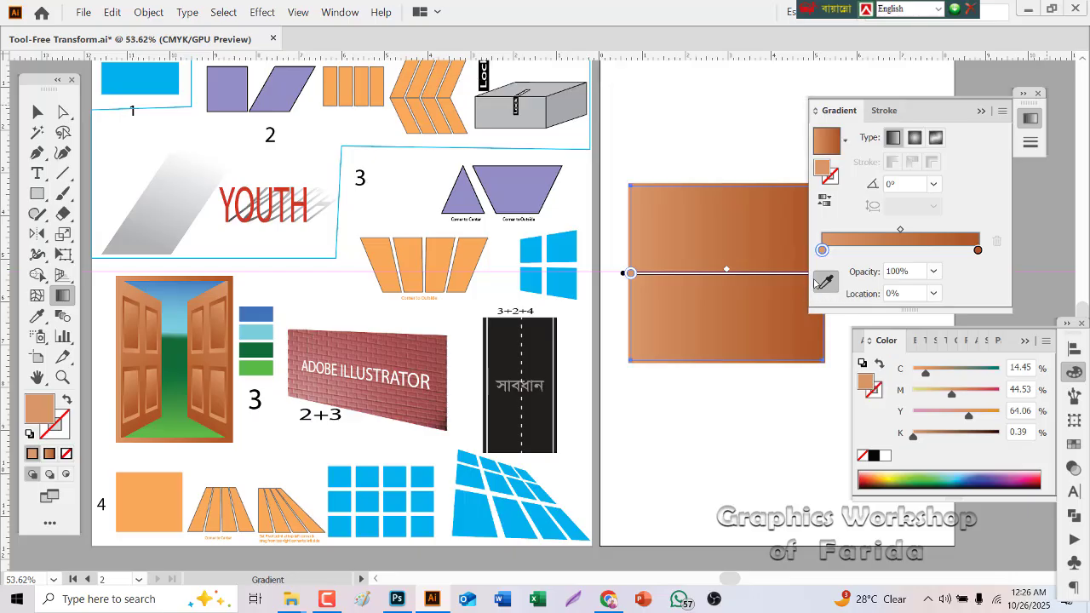
click(265, 310)
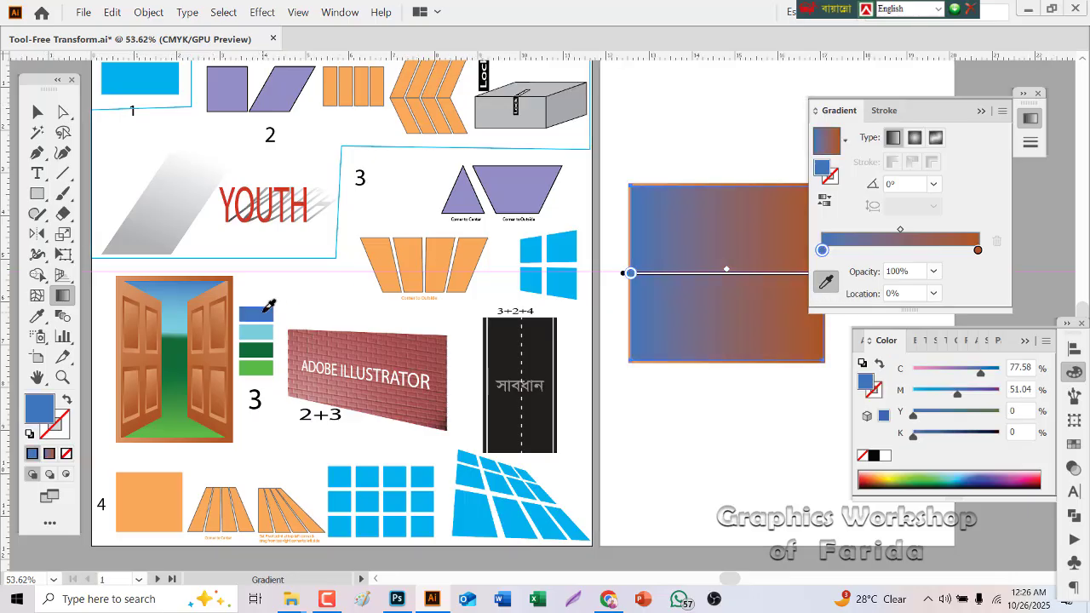
double_click(898, 183)
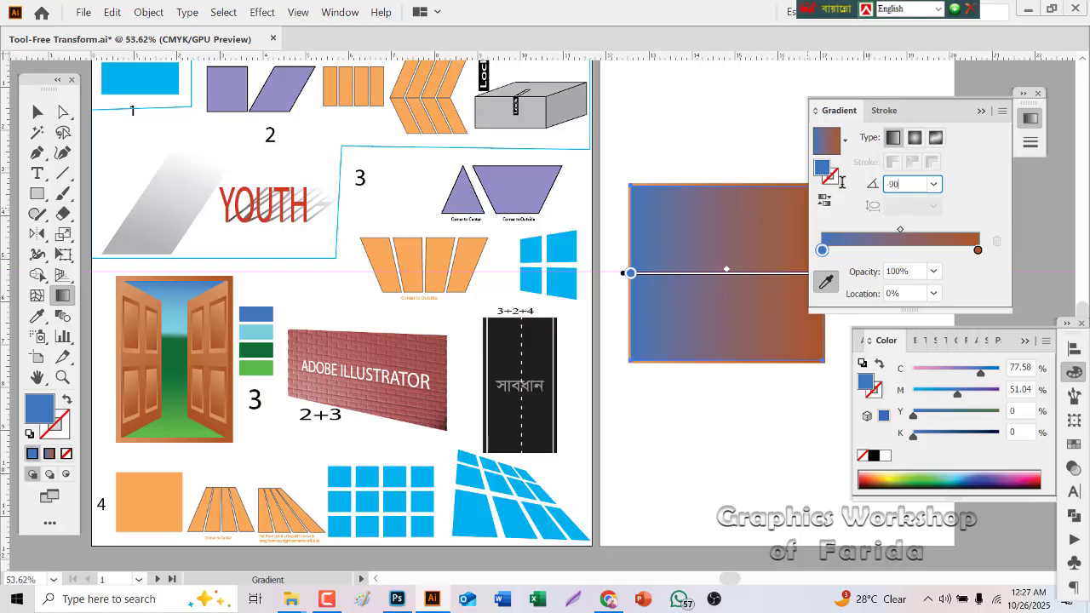
text(-90)
Step: Add gradient stops at about 28% and 51%, coloured from the light blue and dark green sample swatches
click(866, 250)
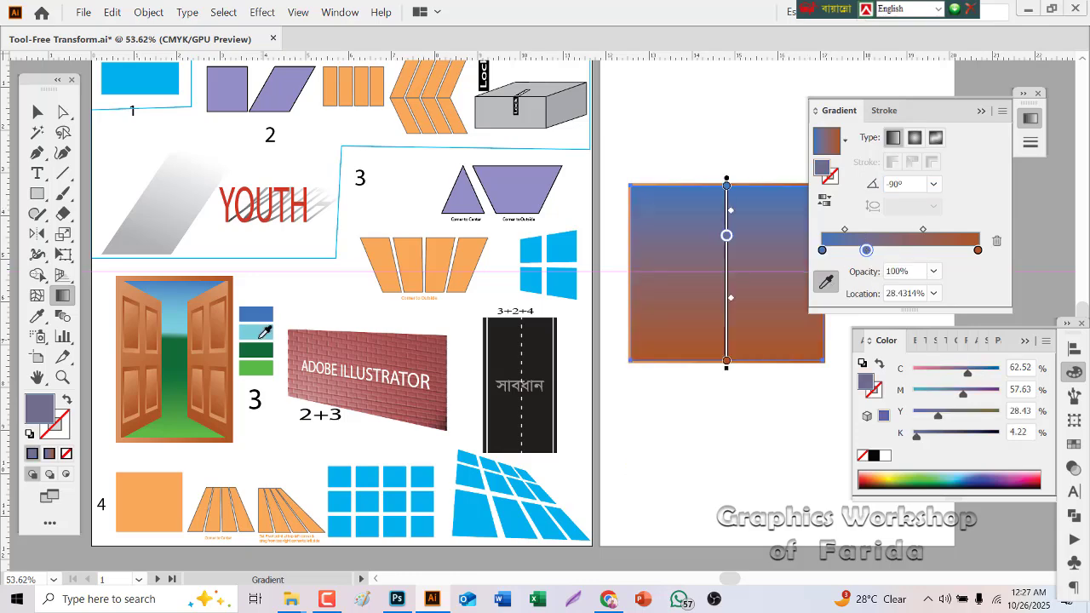
click(261, 335)
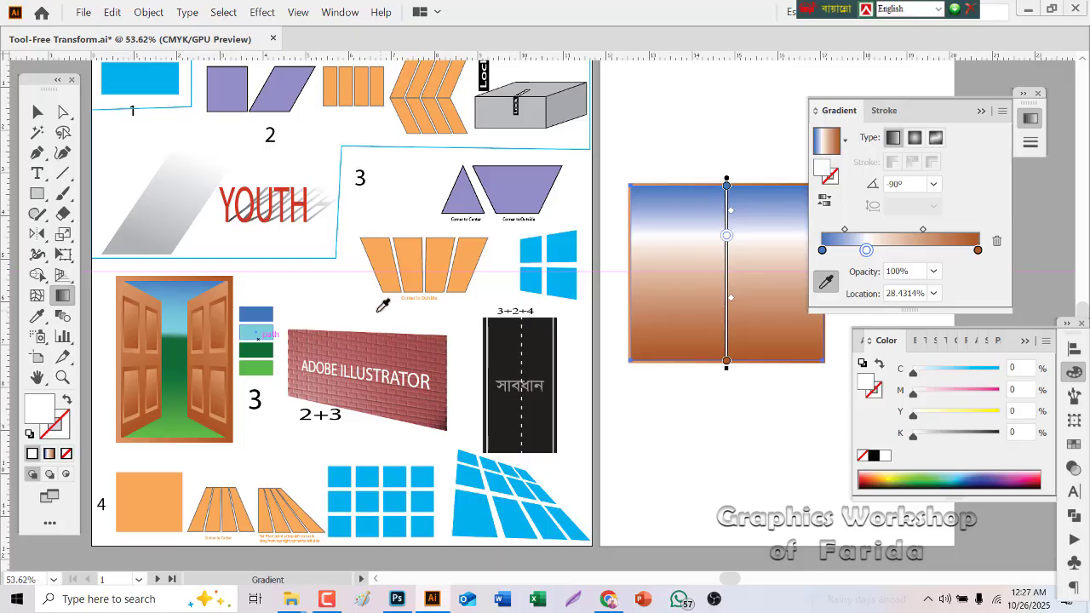
click(266, 332)
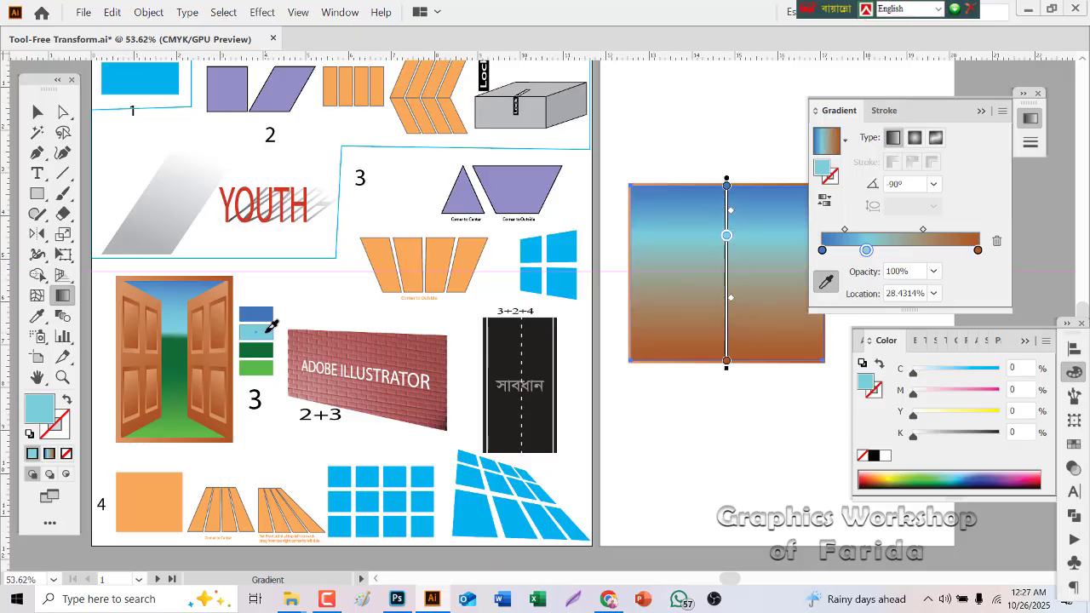
click(902, 252)
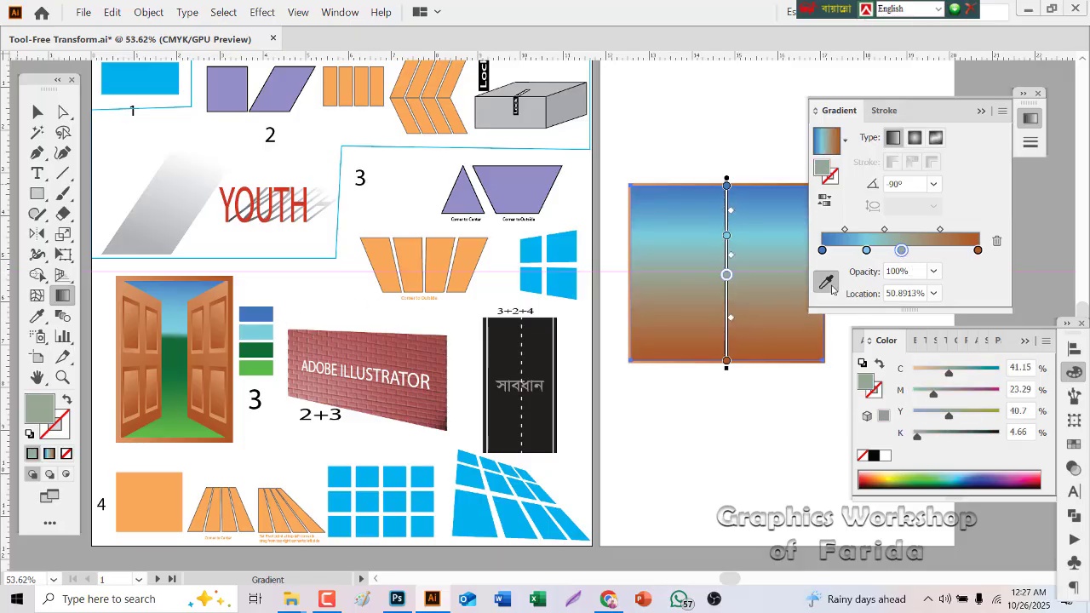
click(267, 348)
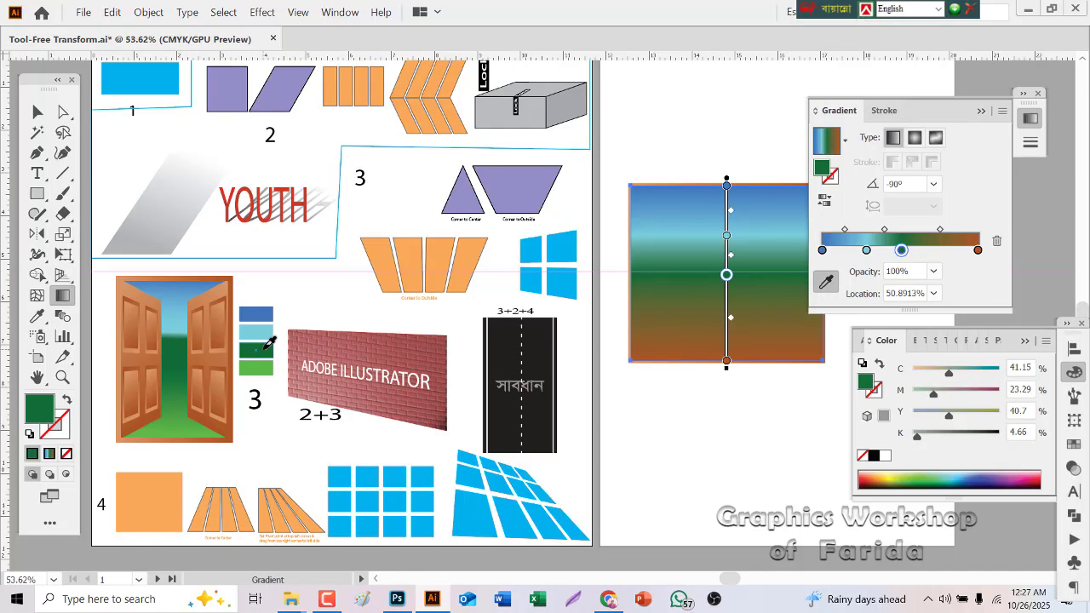
Step: Recolour the gradient's end stop from the light green sample swatch and shift the gradient settings aside to uncover the rectangle
click(978, 251)
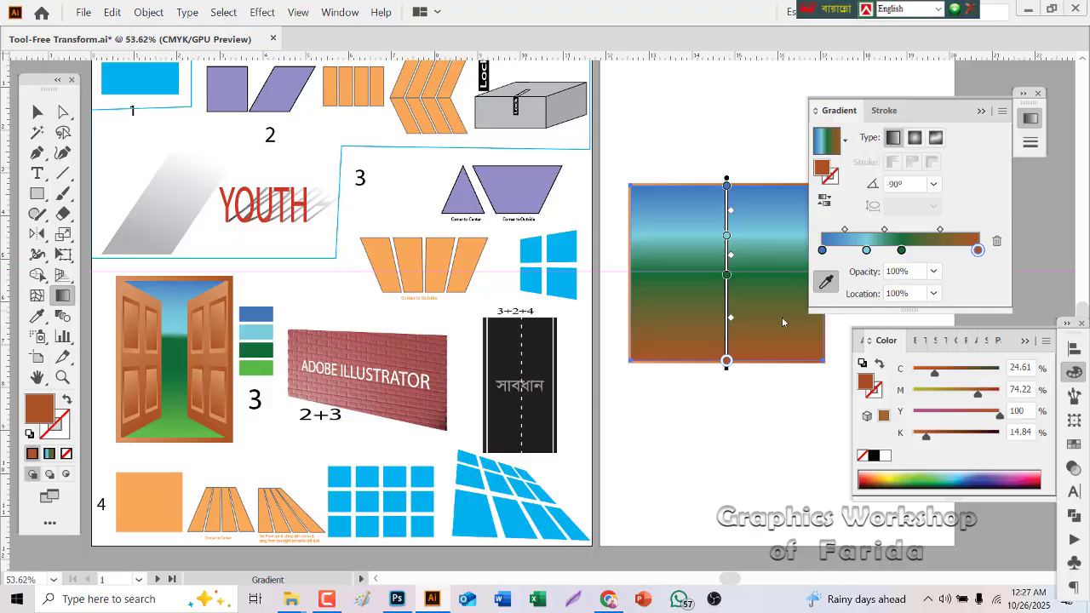
click(261, 367)
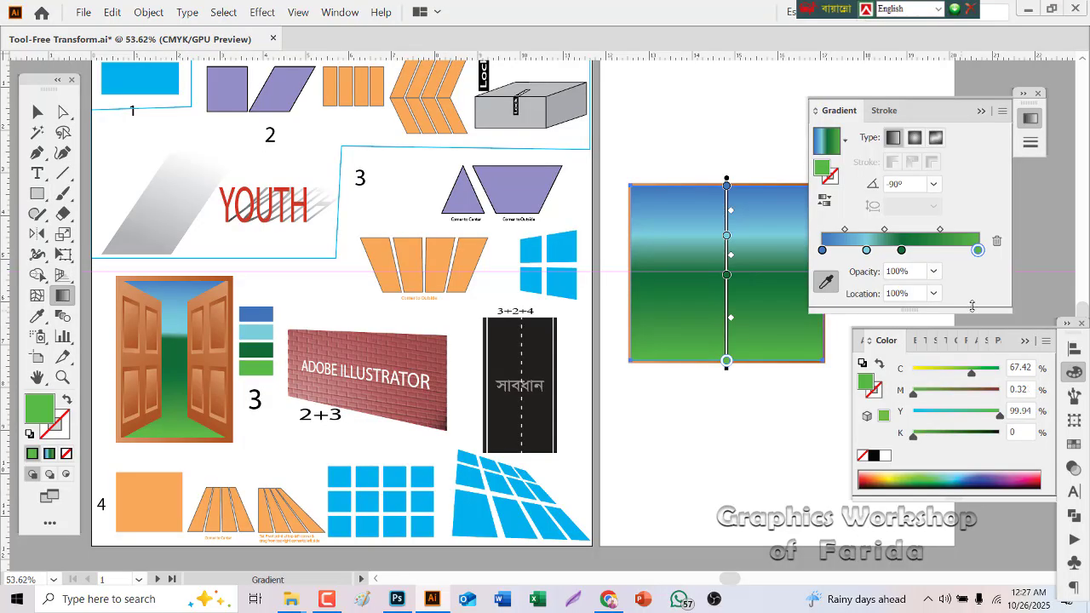
drag(931, 115, 989, 114)
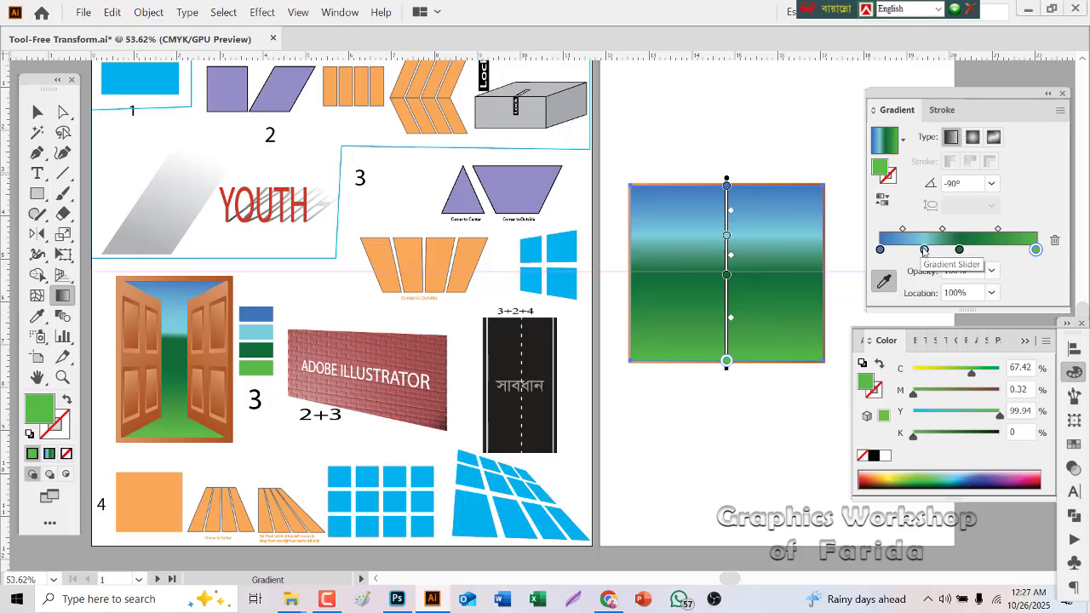
Step: Bring the light blue and dark green gradient stops together at about 37% and send the gradient rectangle behind the doors
mouse_move(924, 250)
mouse_down()
mouse_move(947, 251)
mouse_move(939, 254)
mouse_up()
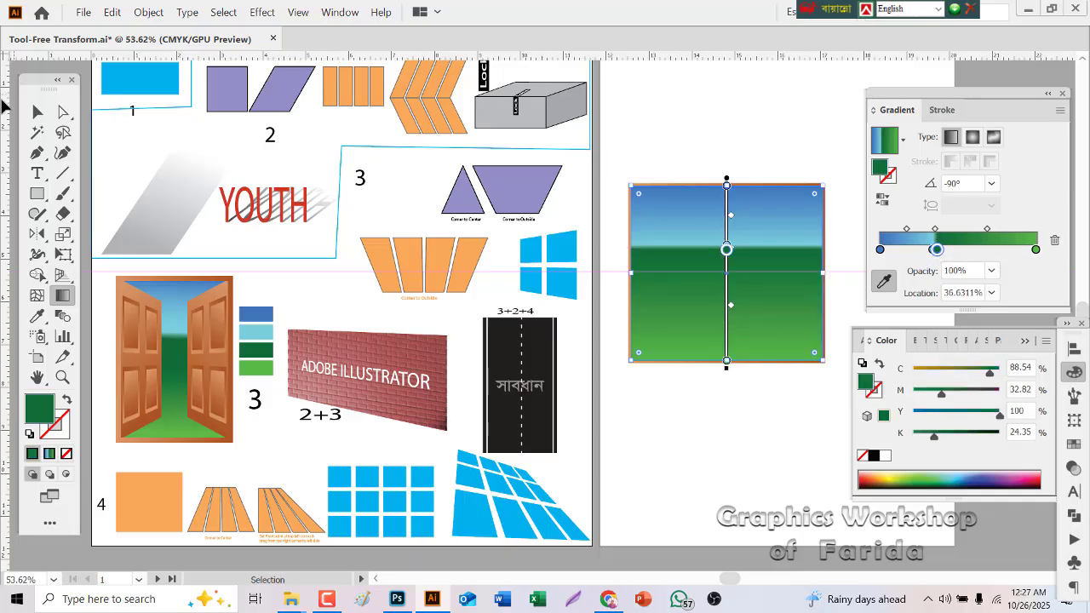
click(37, 112)
click(713, 262)
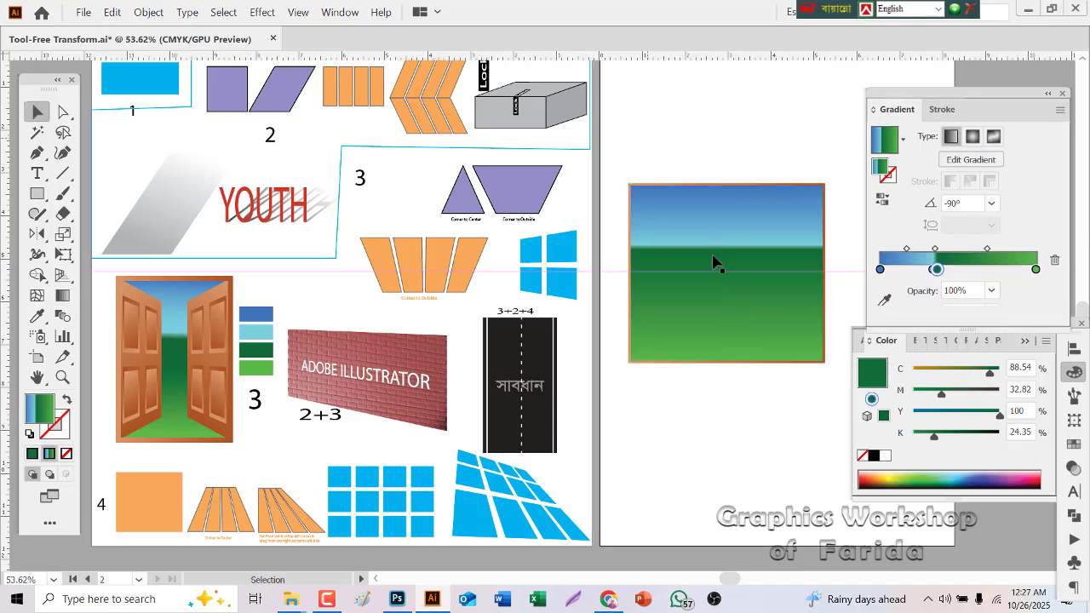
right_click(714, 263)
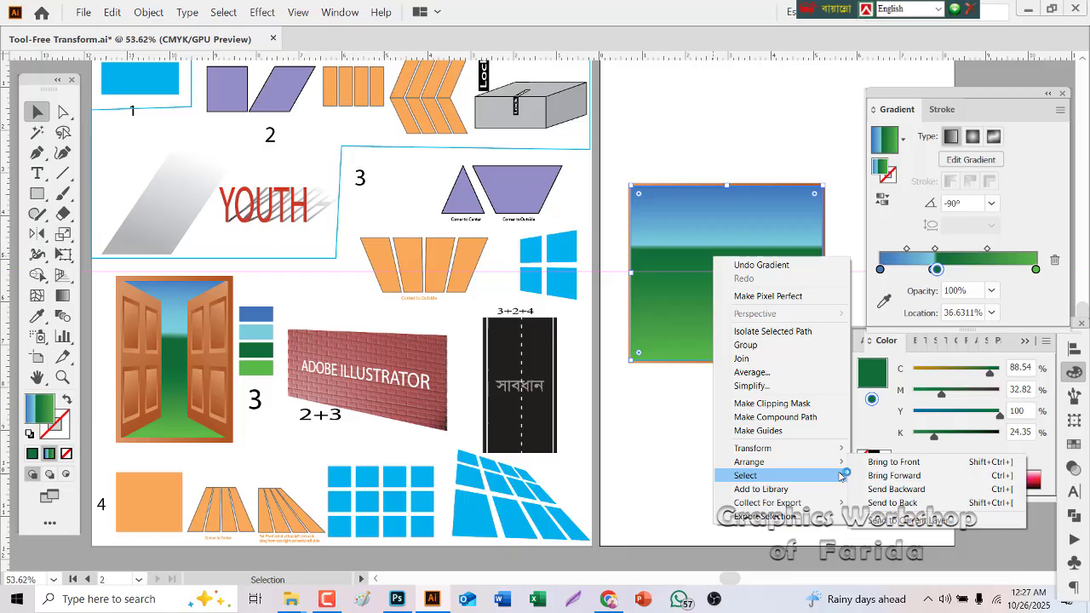
click(882, 504)
click(794, 469)
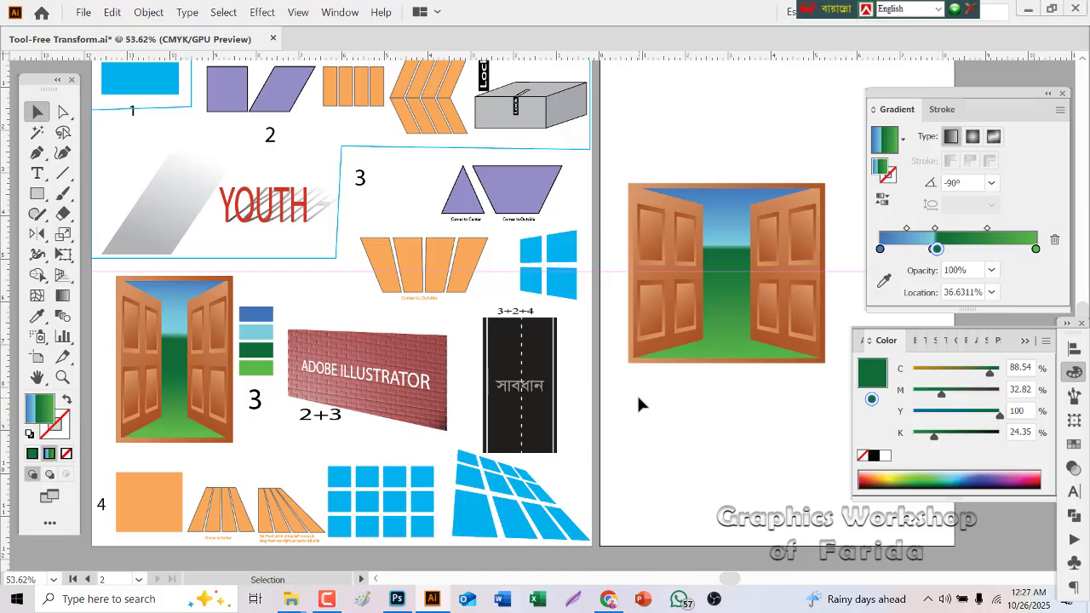
Step: Delete the completed door artwork from the second artboard
drag(638, 398, 798, 180)
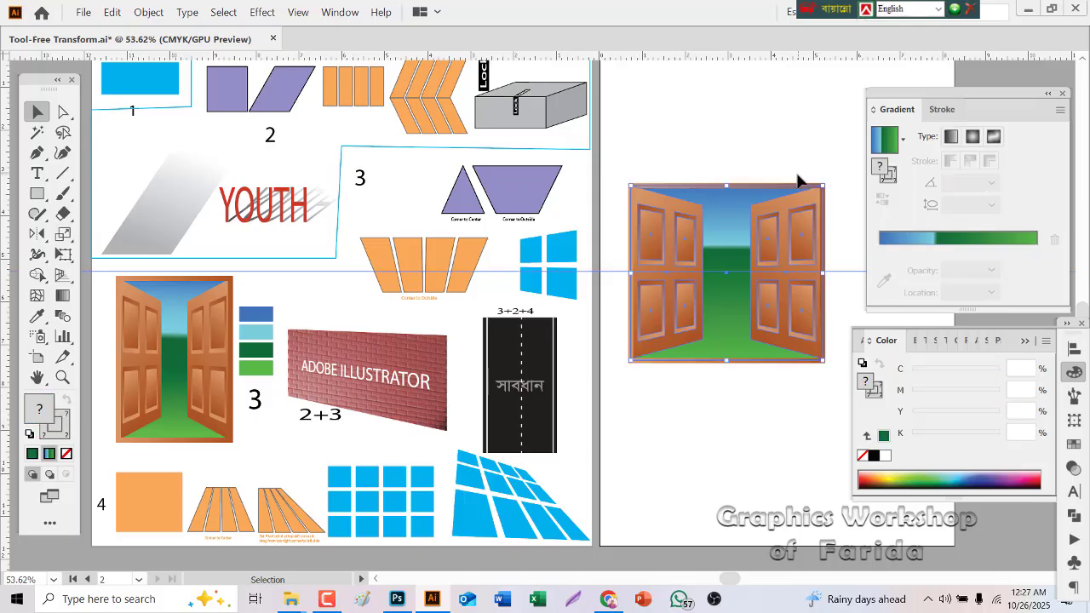
key(Delete)
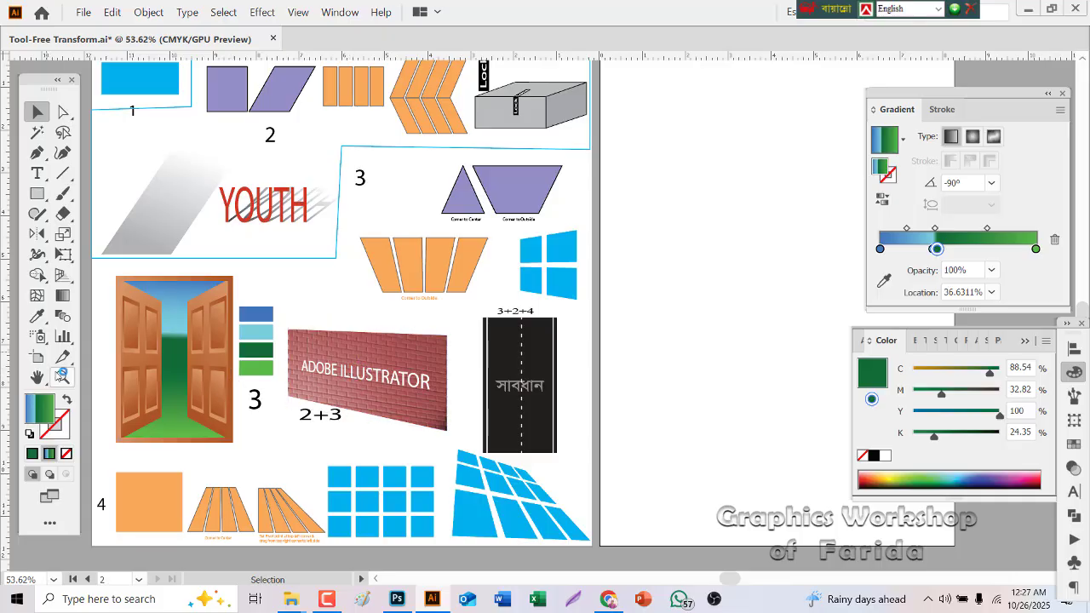
Step: Move the flat brick image onto the blank artboard and try to distort it with Free Transform's Perspective Distort
click(62, 378)
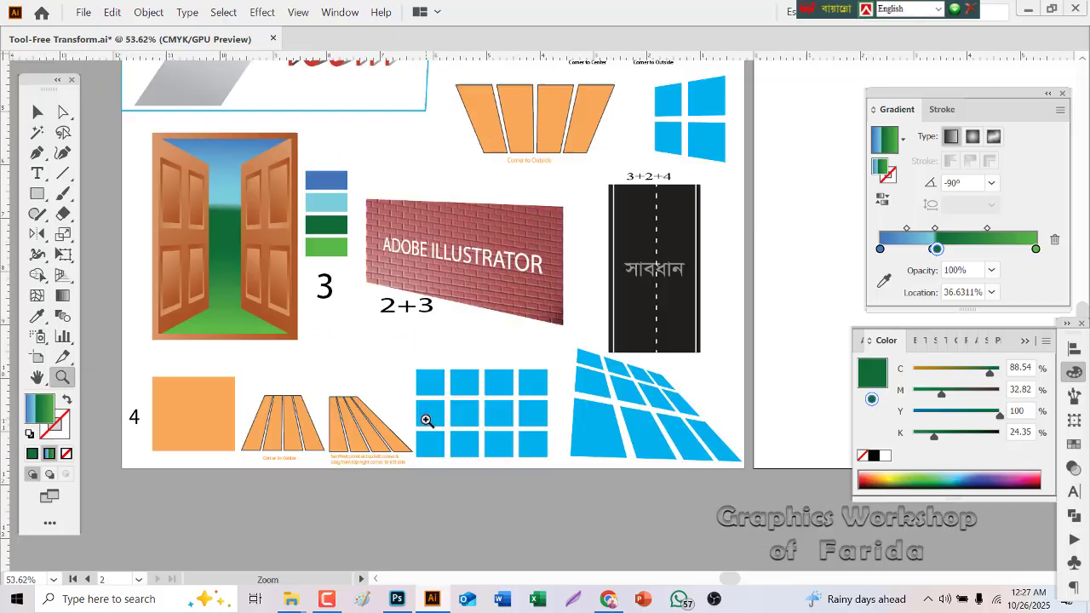
click(426, 421)
click(495, 309)
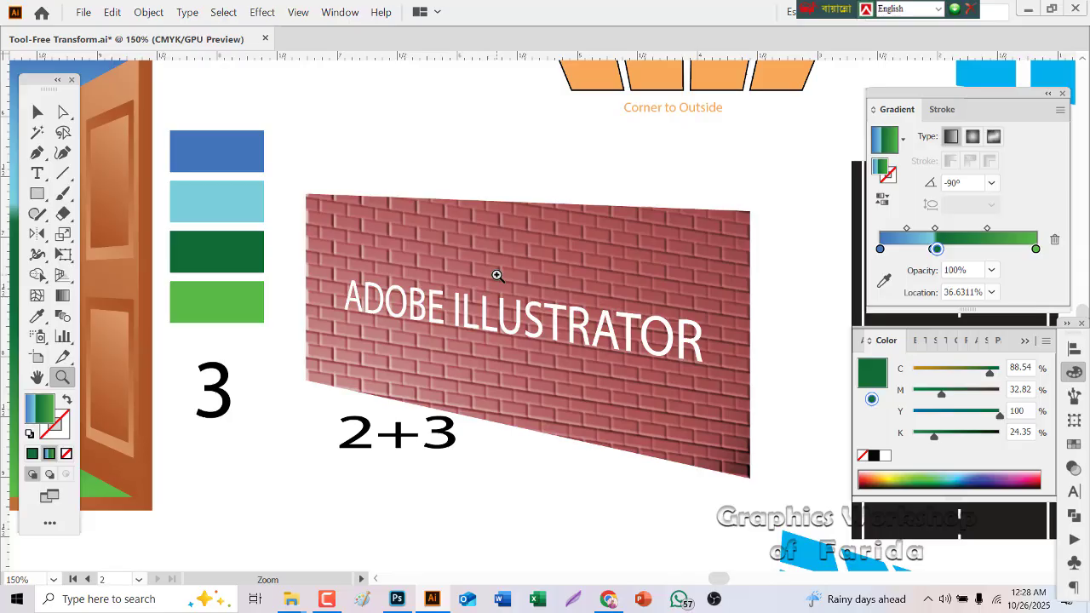
double_click(39, 377)
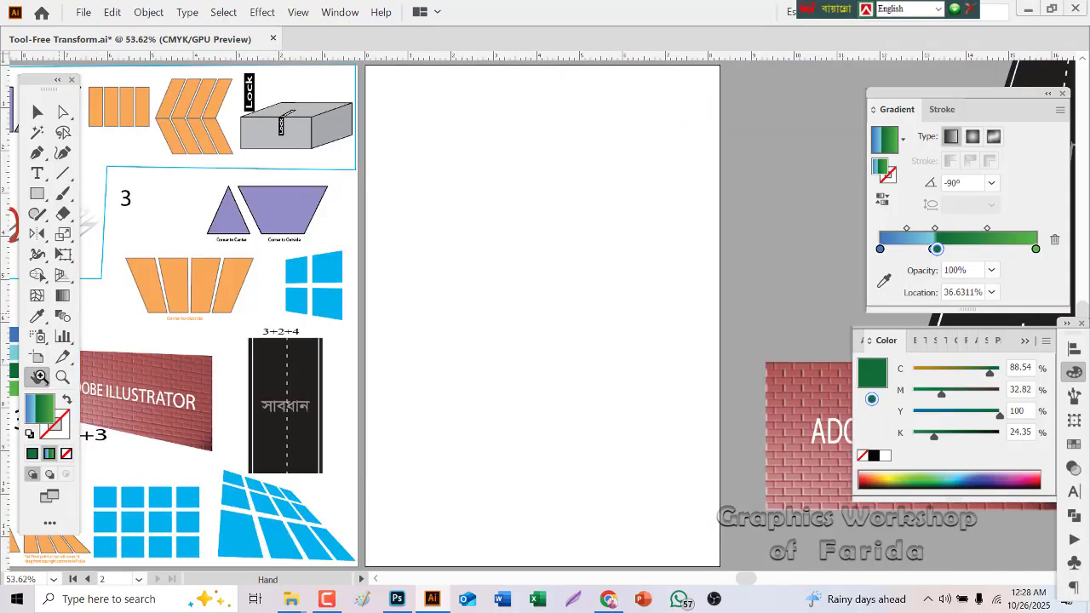
drag(140, 408, 156, 363)
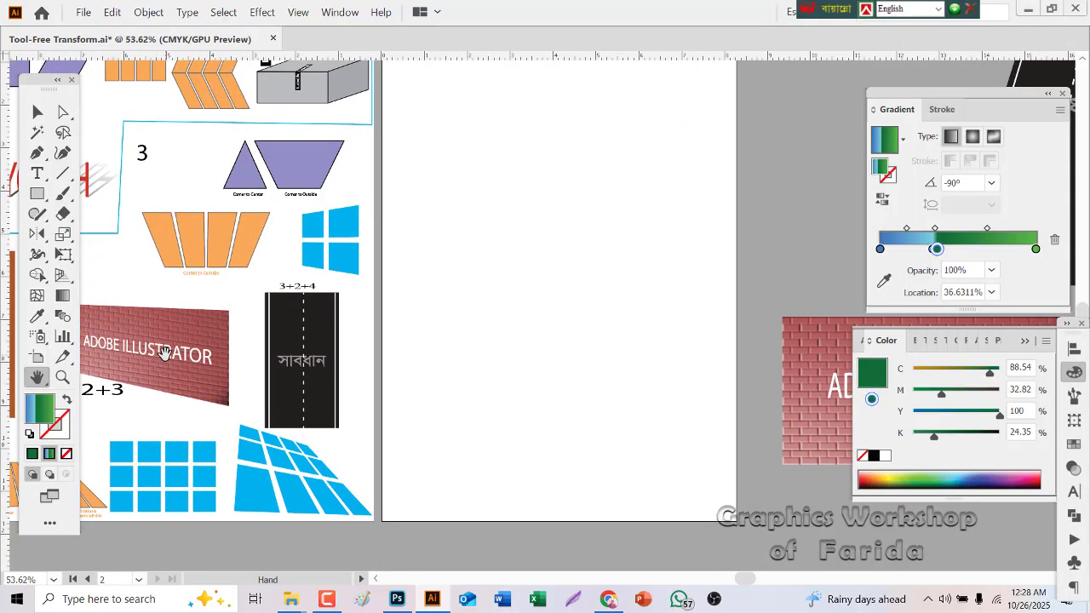
click(37, 112)
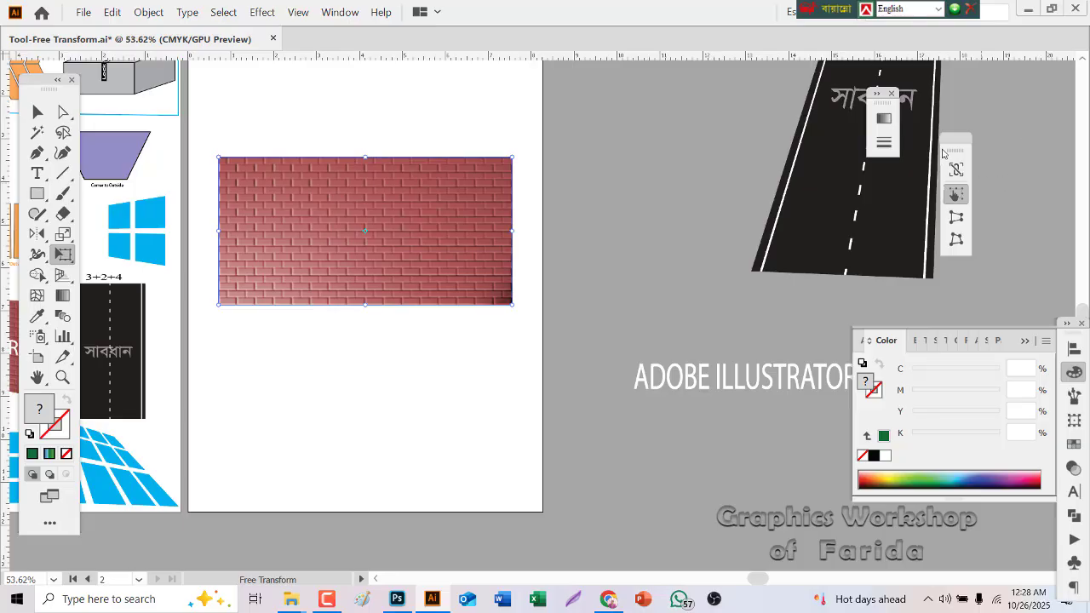
drag(957, 152, 581, 147)
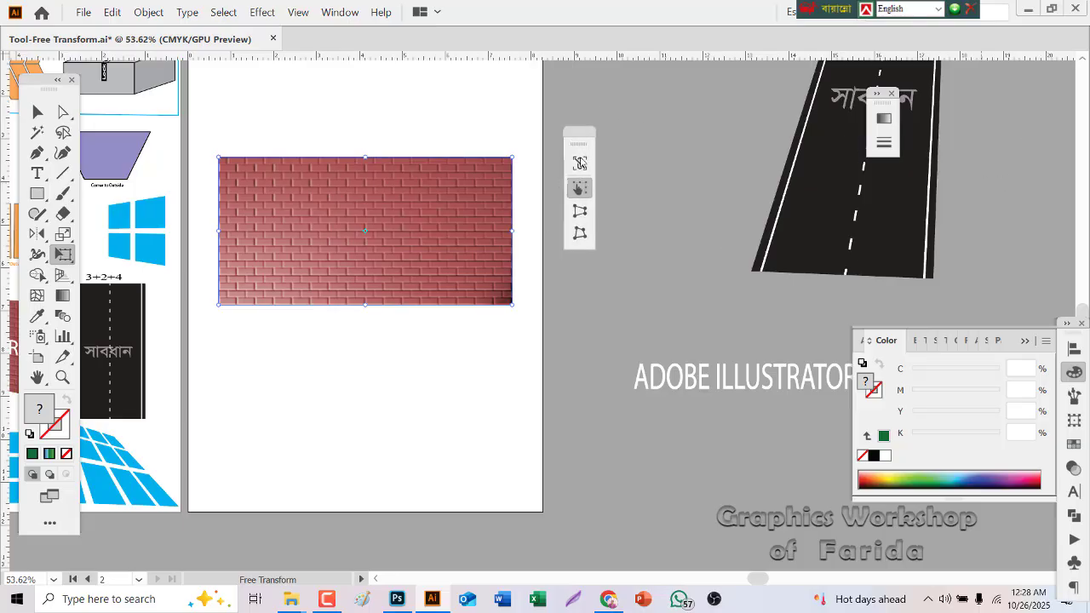
click(580, 211)
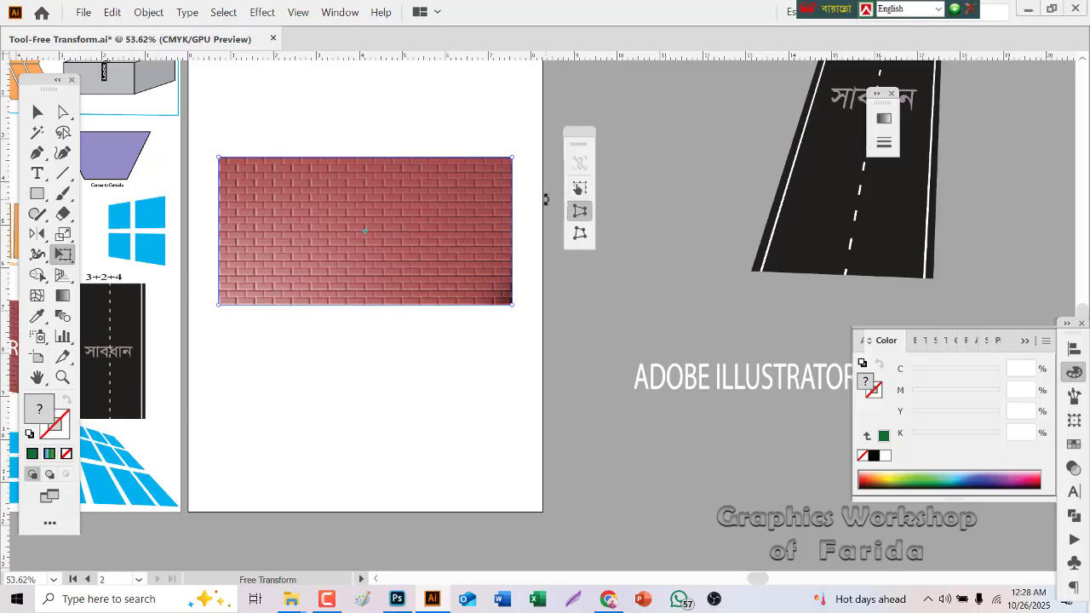
drag(219, 158, 224, 212)
Step: Flatten the brick image's transparency with the Medium Resolution preset, then test a perspective distortion on its left edge and undo it
click(147, 12)
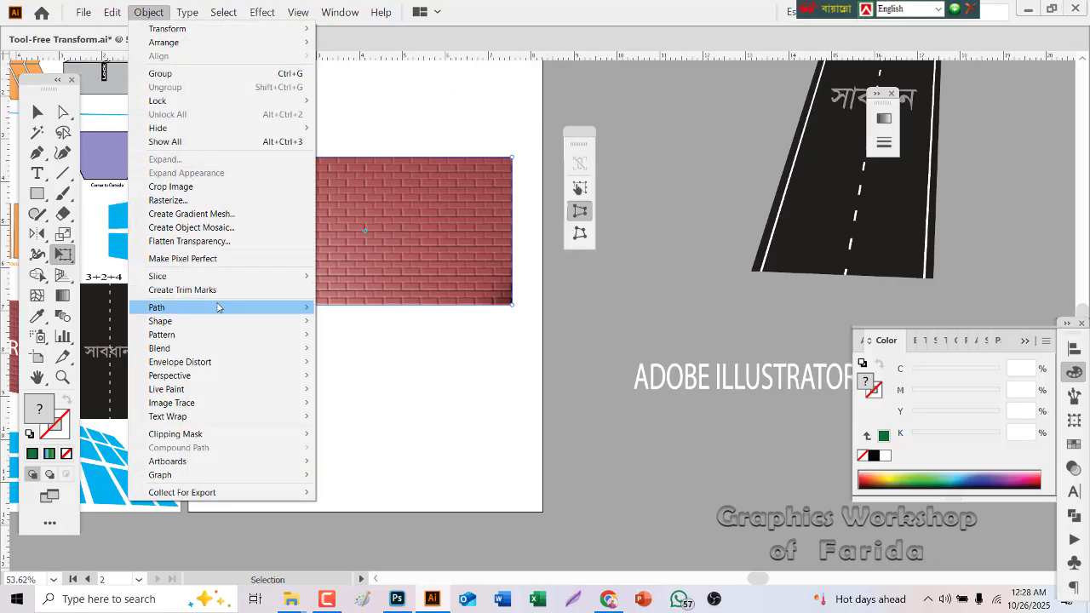
click(217, 245)
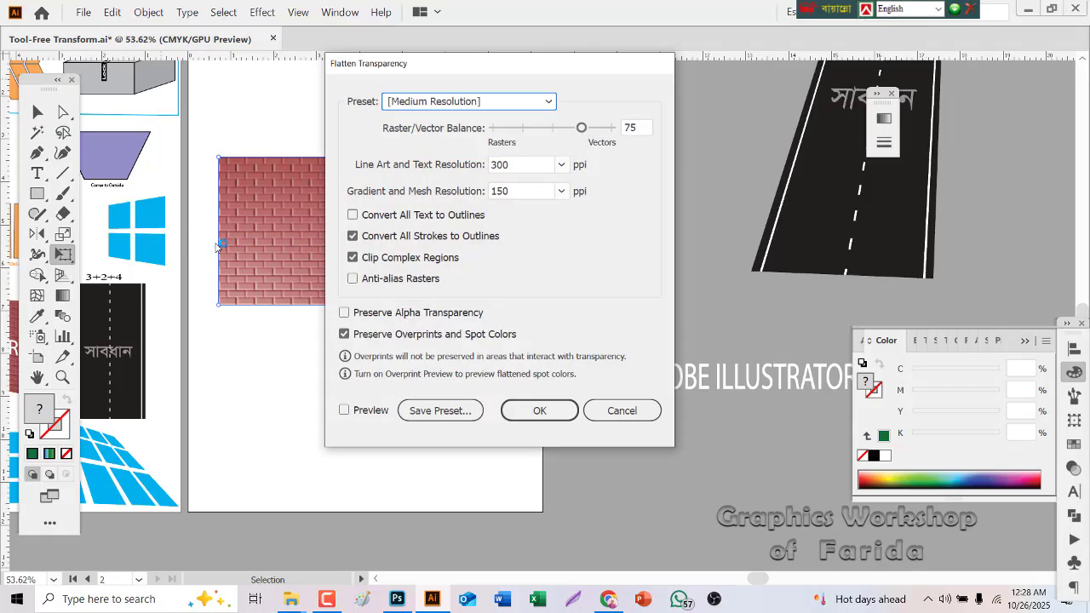
click(542, 410)
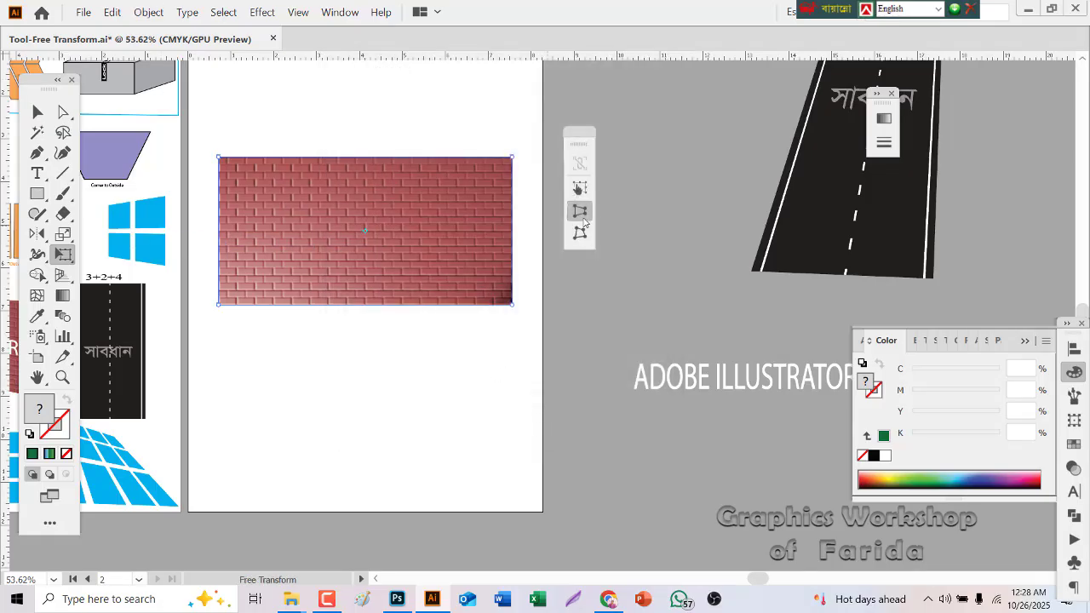
drag(220, 159, 219, 191)
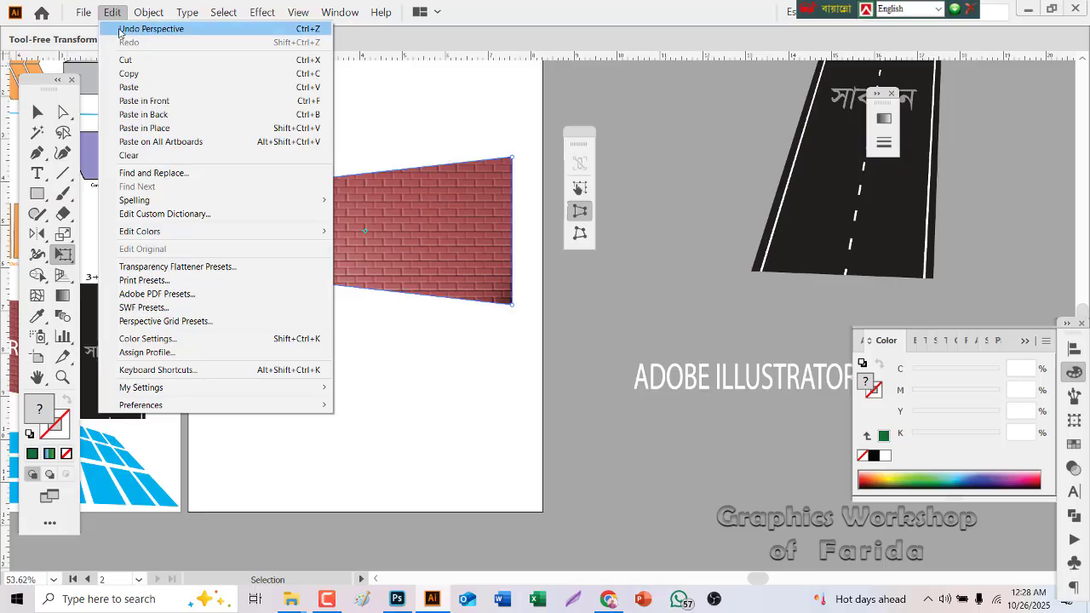
click(120, 28)
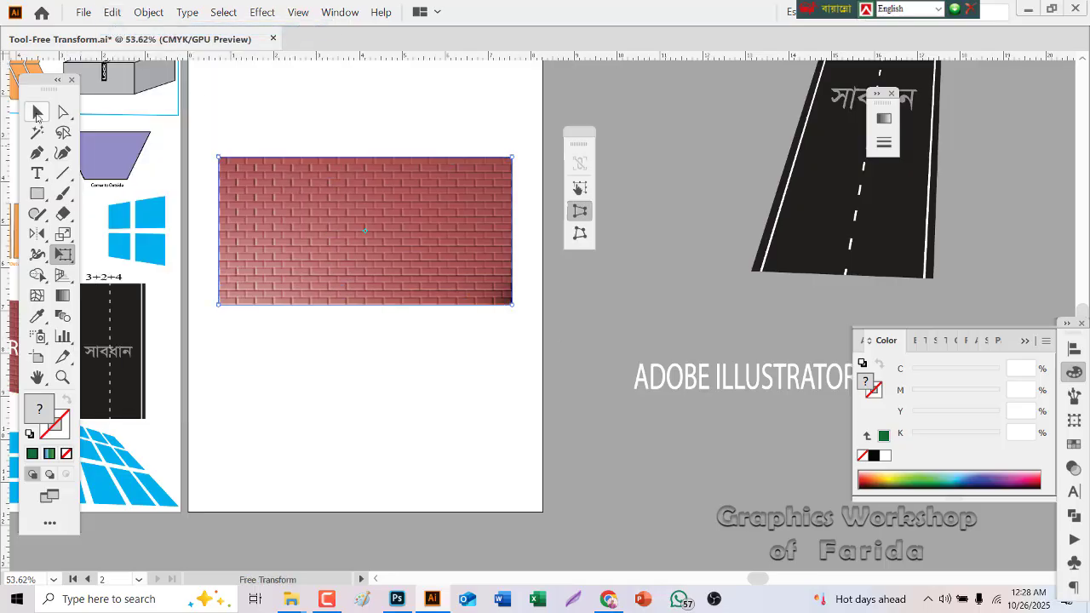
Step: Move the white ADOBE ILLUSTRATOR lettering onto the brick image and enlarge it, mainly in height
click(37, 112)
shift+click(647, 375)
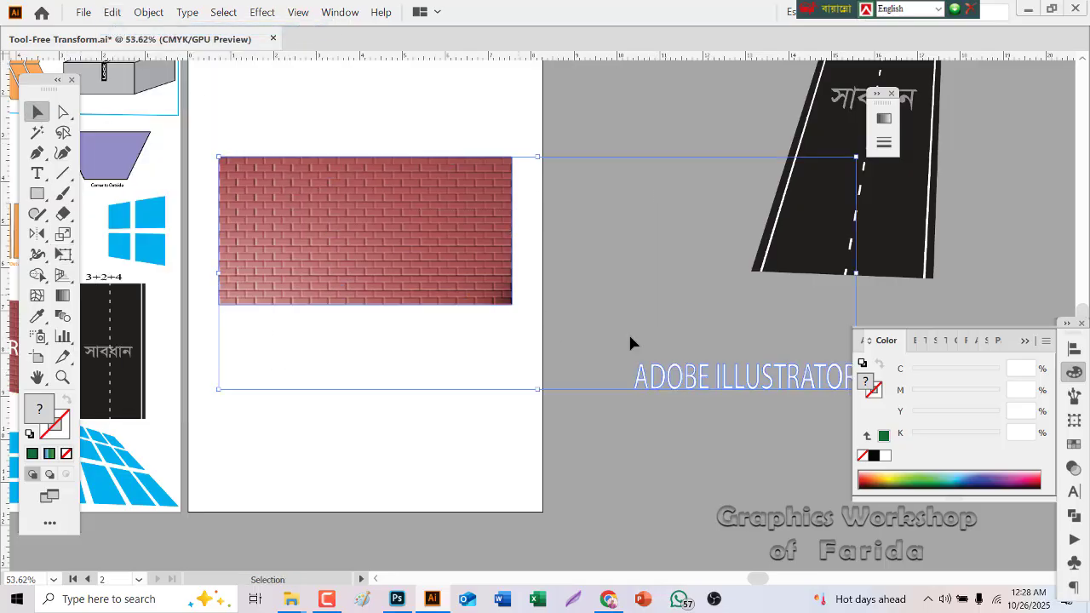
click(677, 385)
drag(661, 377, 253, 213)
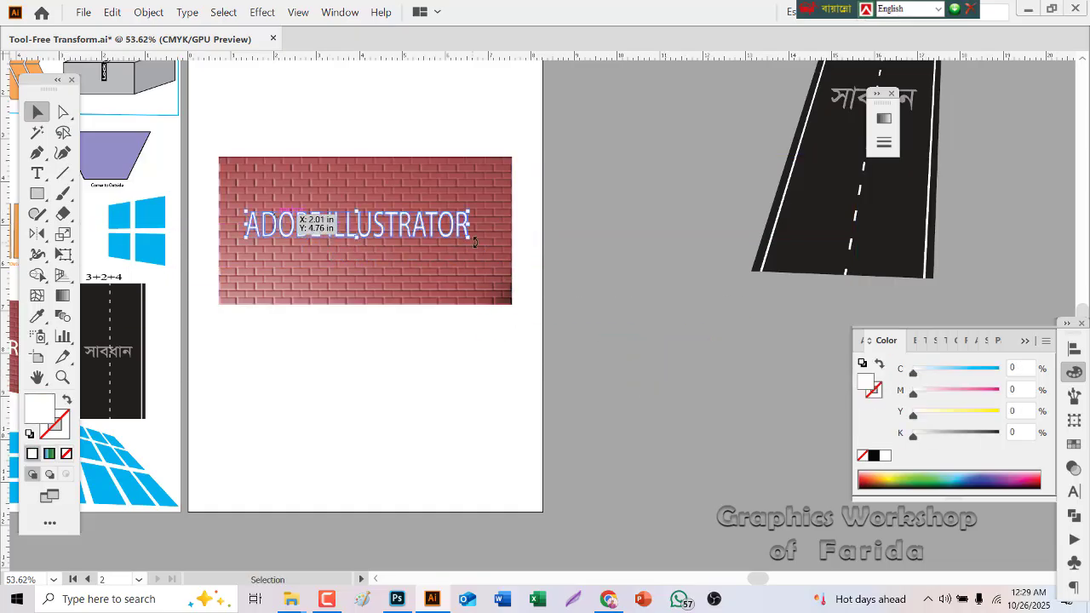
drag(469, 240, 484, 265)
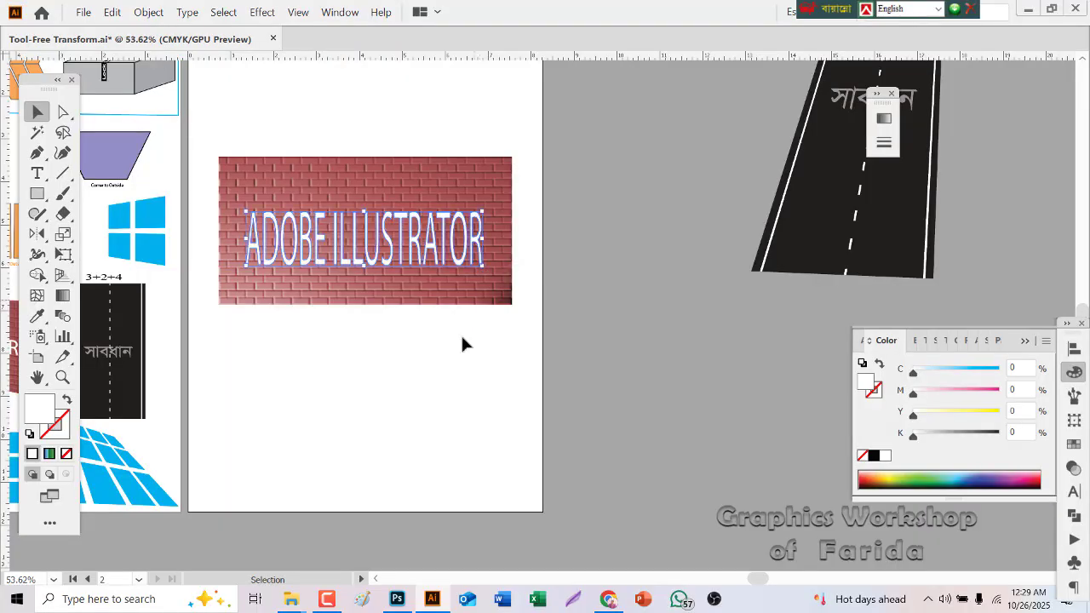
Step: Select the brick image together with its lettering and shorten their shared left edge with Perspective Distort
click(388, 308)
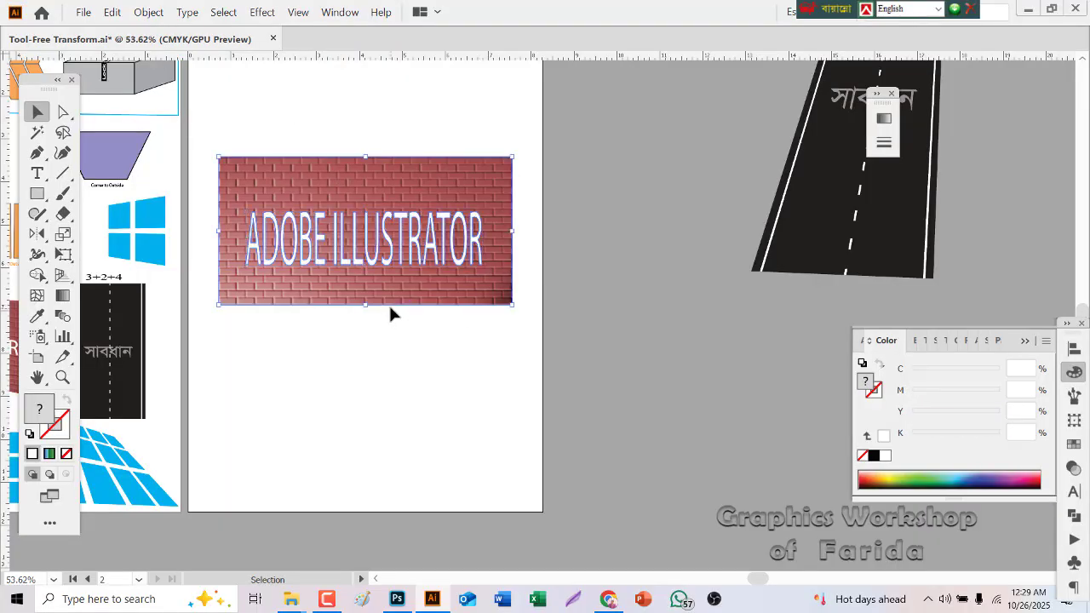
click(63, 254)
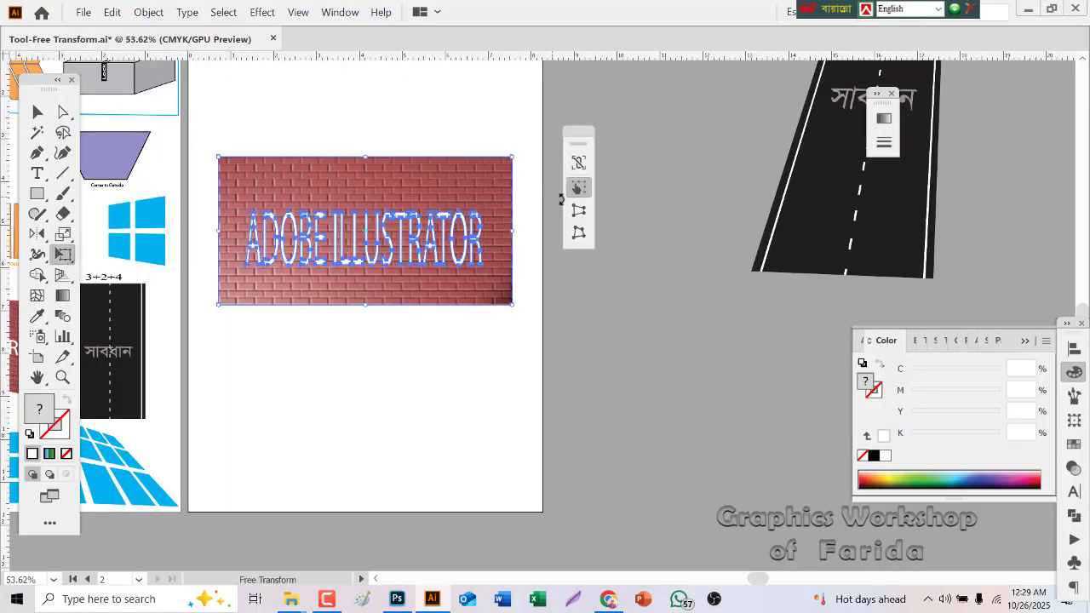
click(578, 211)
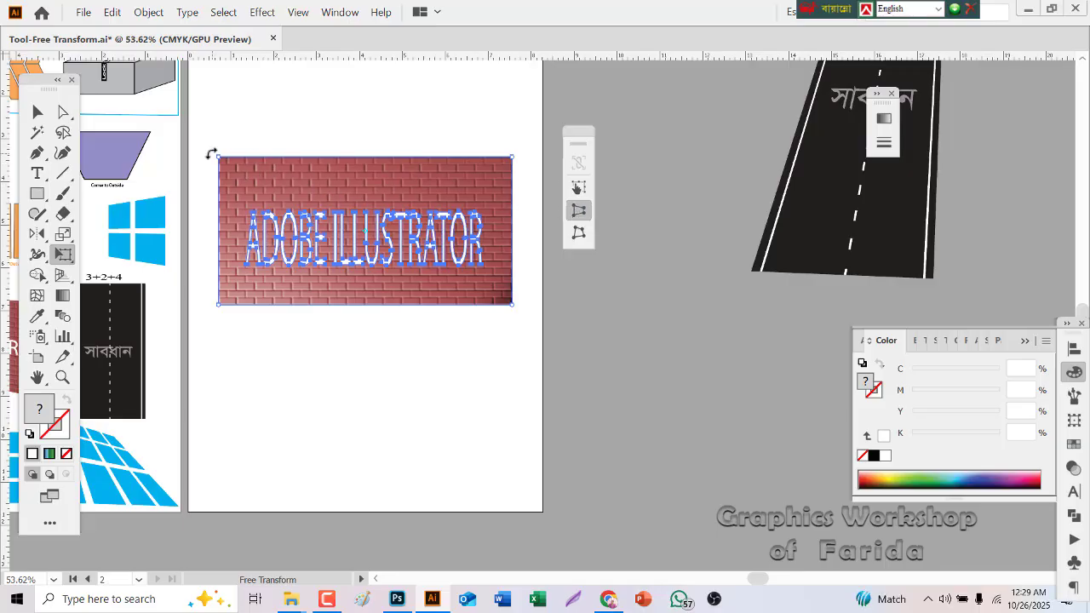
drag(219, 160, 219, 182)
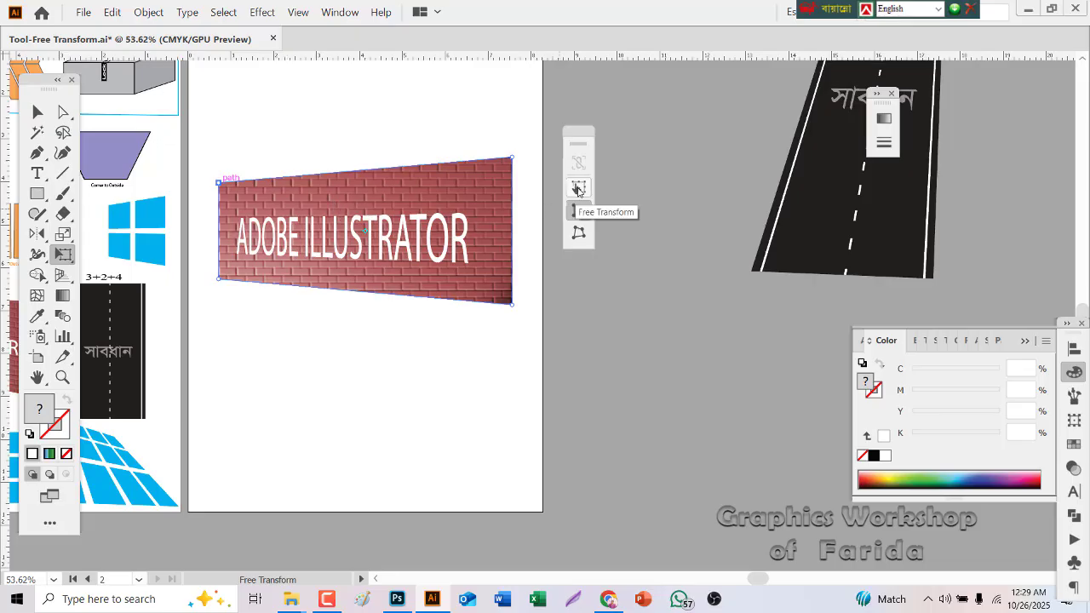
Step: Skew the brick wall and lettering with Free Transform by shifting the left edge upward until the top runs nearly level, and deselect
click(578, 189)
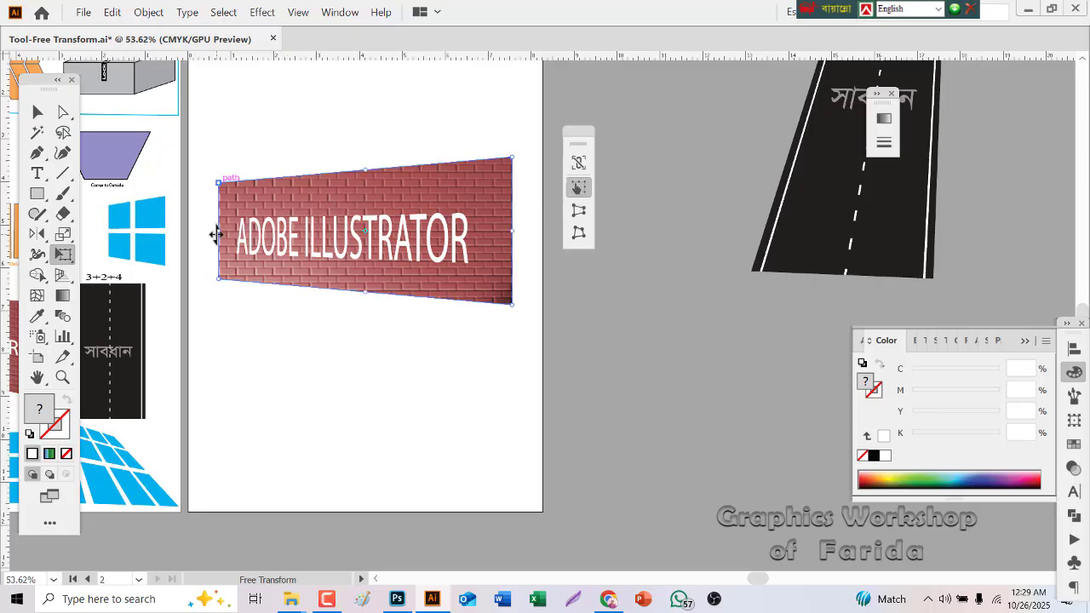
drag(216, 233, 223, 201)
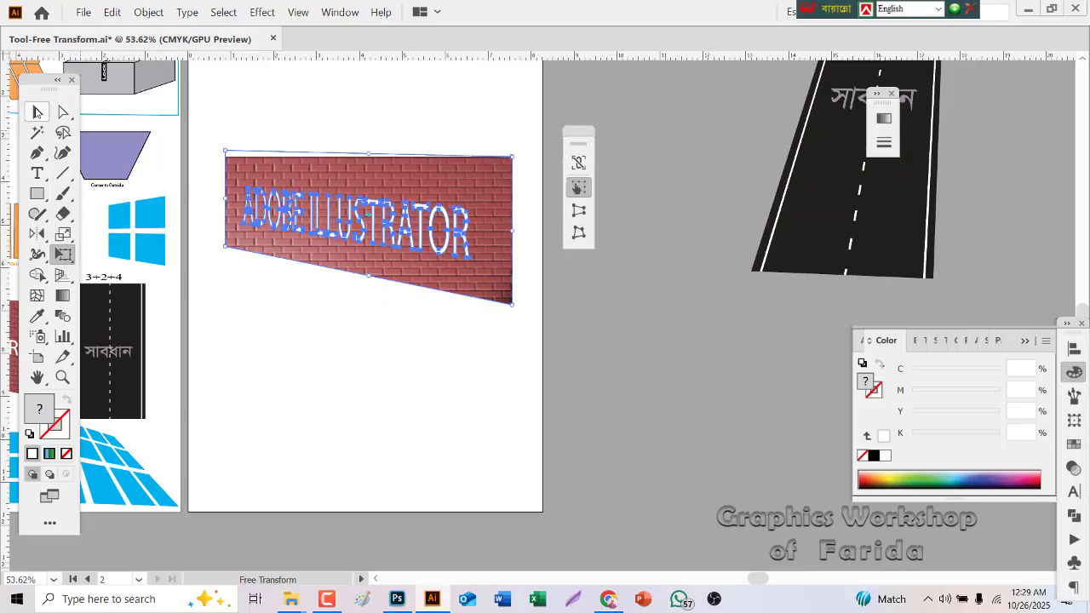
click(37, 112)
click(339, 359)
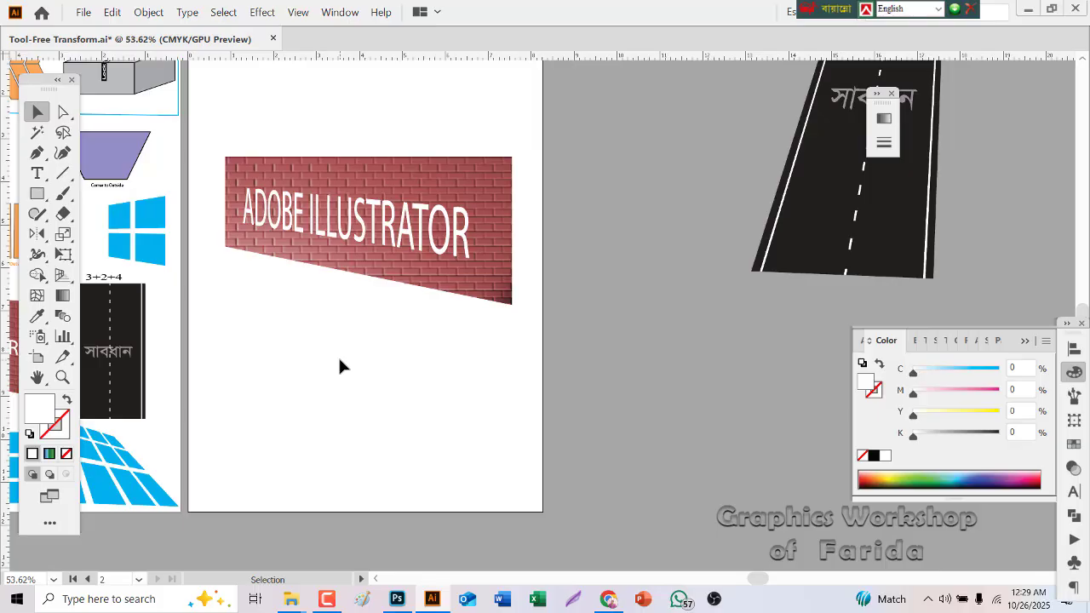
Step: Delete the distorted brick wall and its lettering from the second artboard
drag(269, 327, 387, 259)
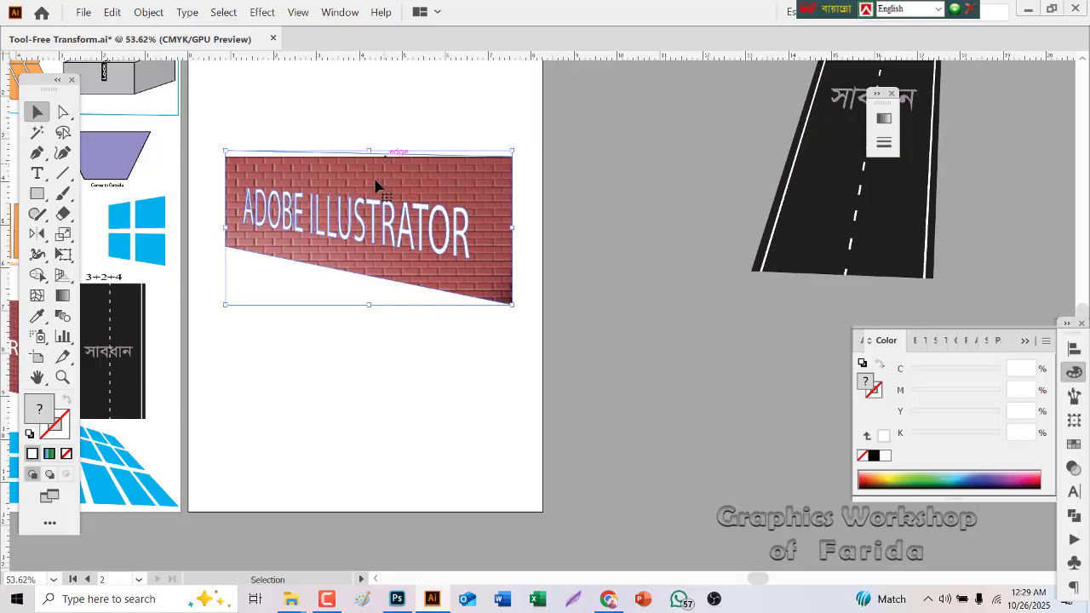
key(Delete)
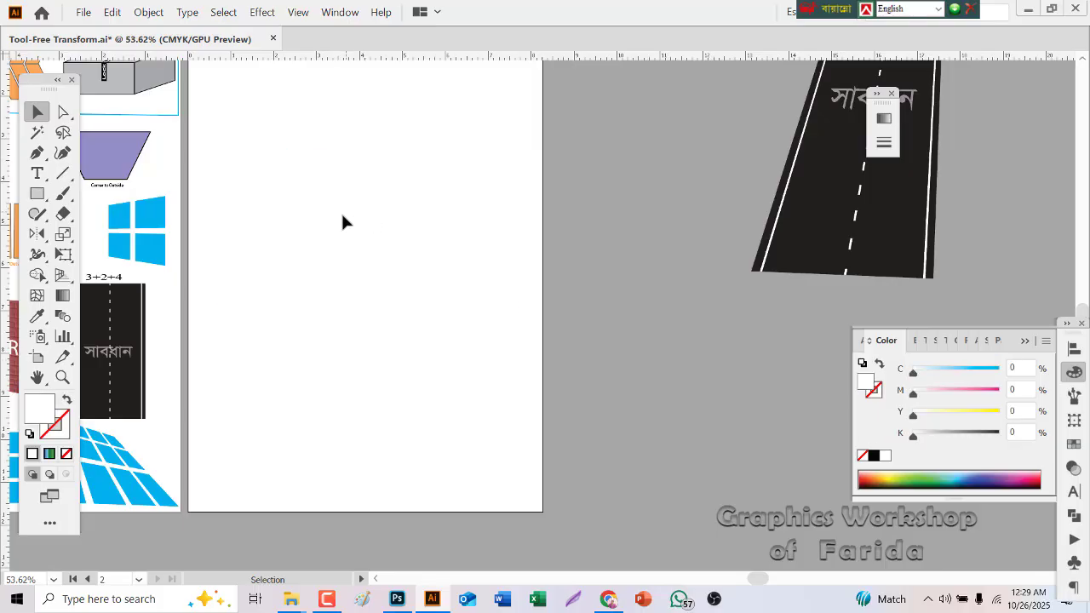
Step: Copy the orange square from sample 4 onto the blank second artboard
click(37, 377)
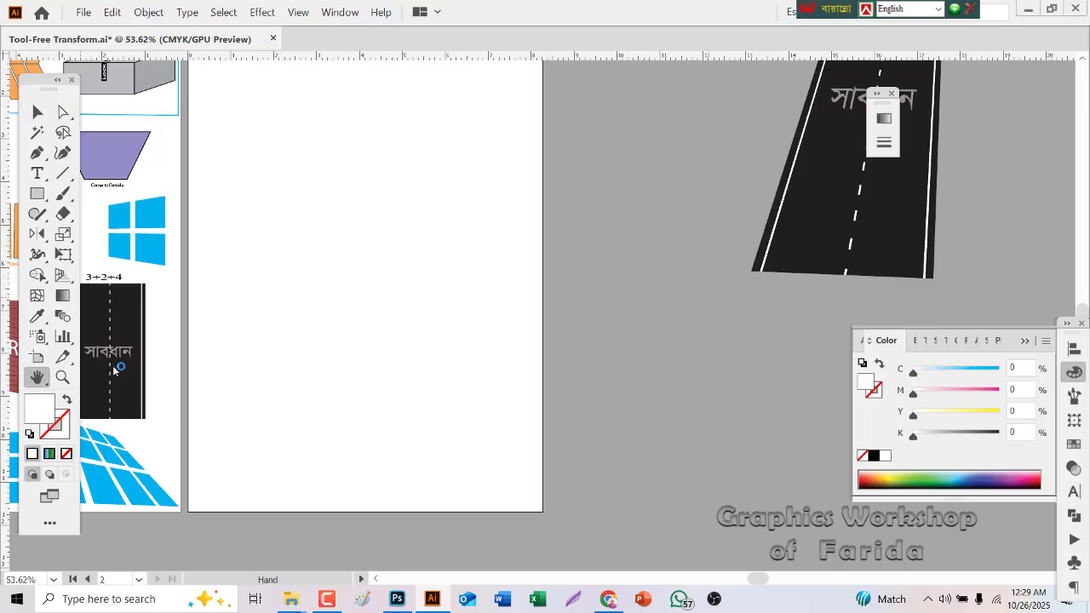
drag(215, 323, 425, 255)
drag(233, 281, 307, 271)
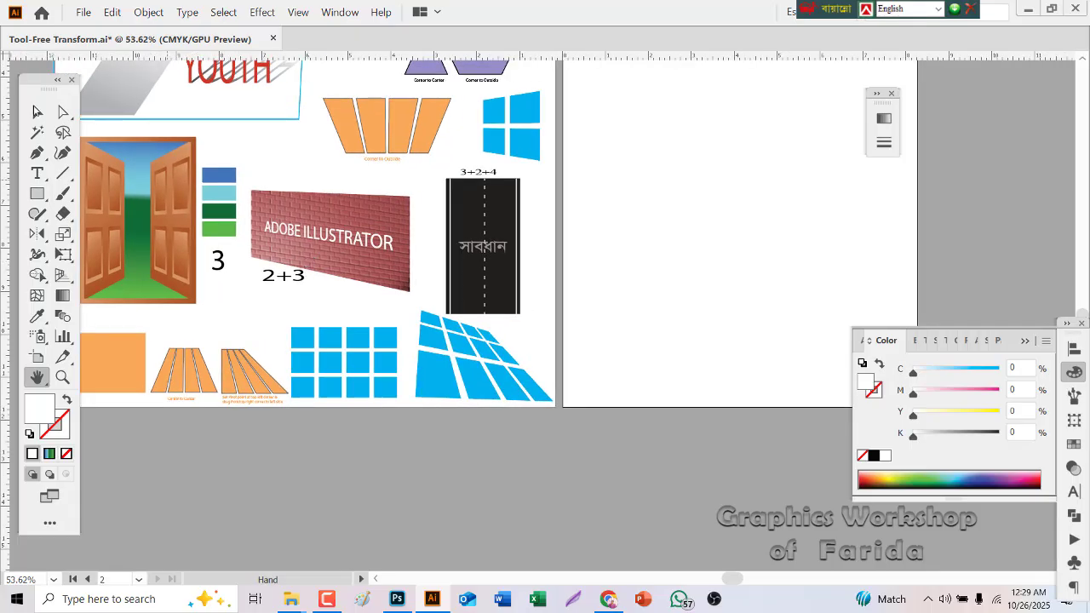
click(37, 111)
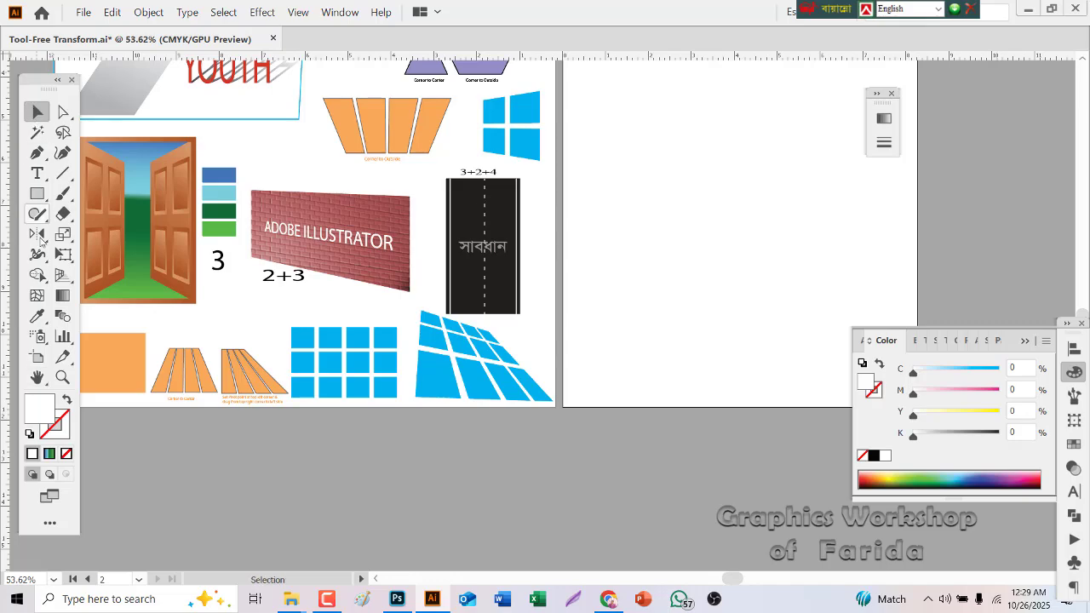
click(95, 353)
drag(95, 353, 691, 188)
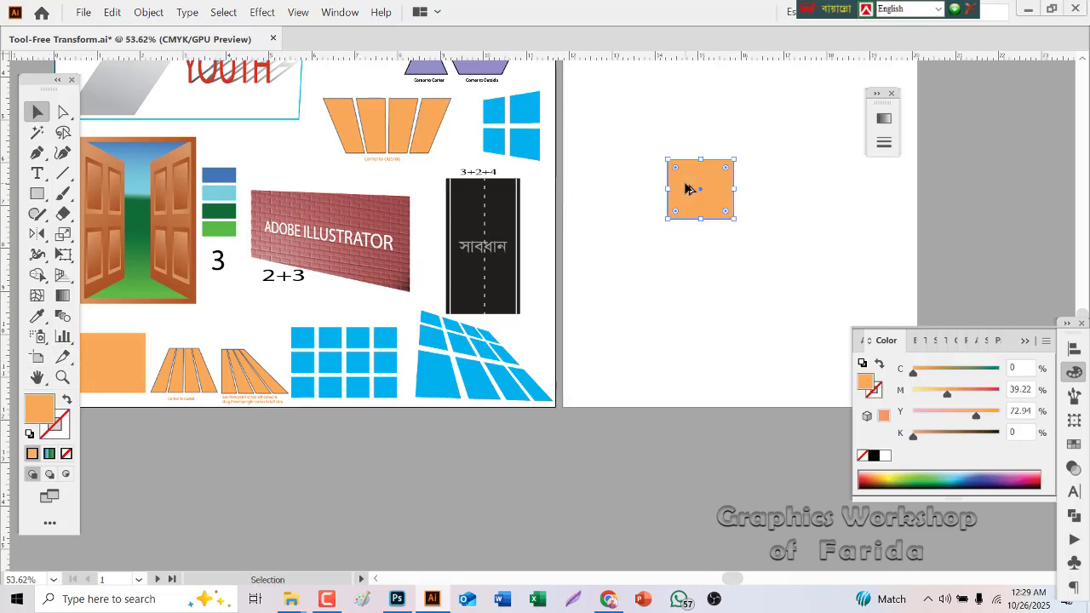
key(space)
drag(628, 272, 373, 270)
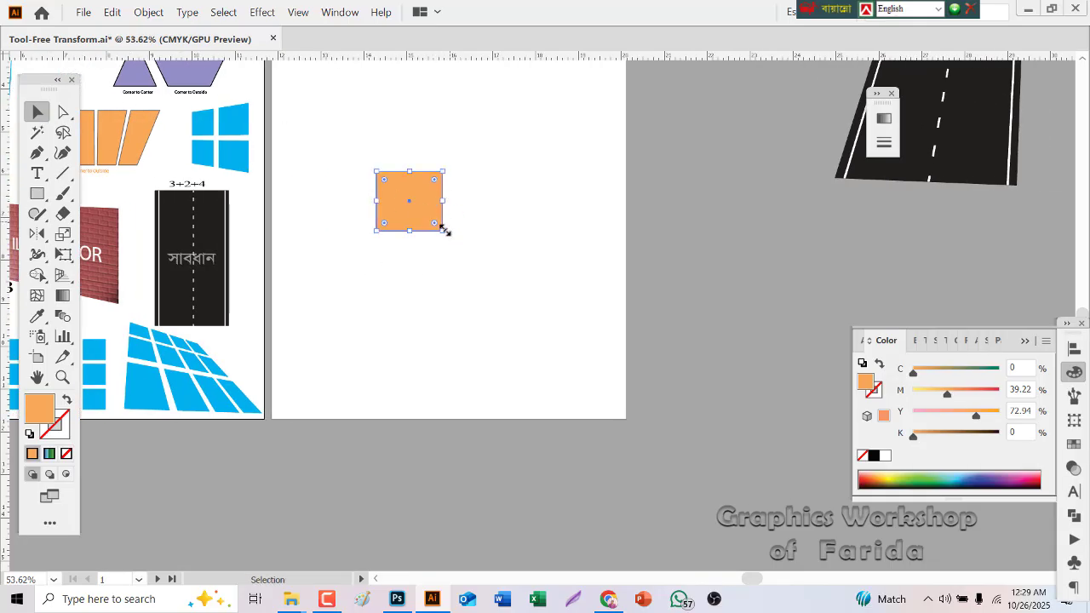
Step: Enlarge the orange square and use Free Distort to pull its upper-left corner inward to the diagonal, then up above its original height
drag(443, 228, 482, 264)
click(63, 254)
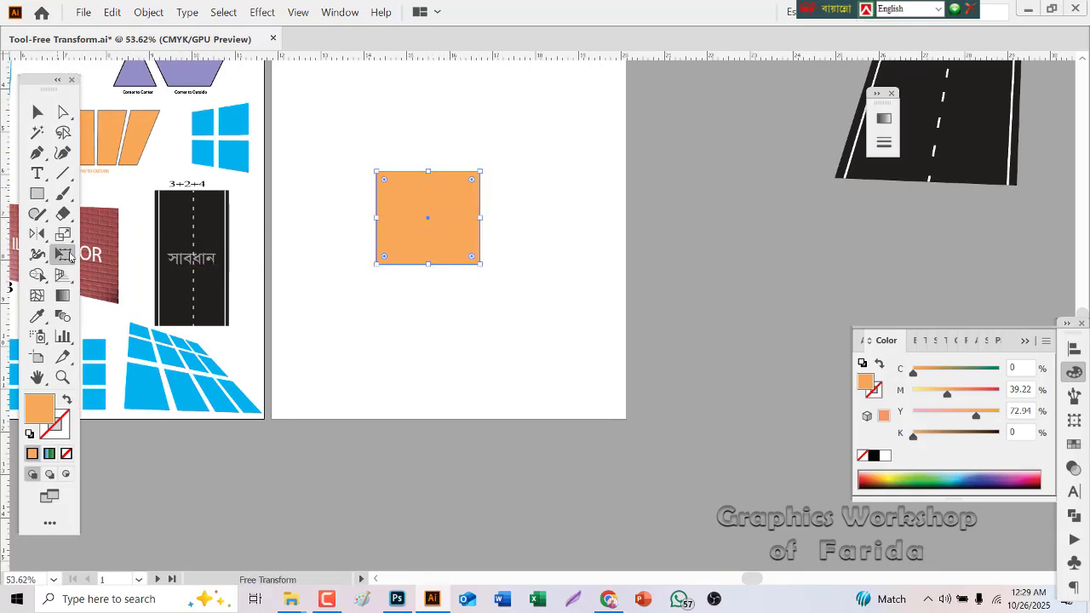
click(578, 233)
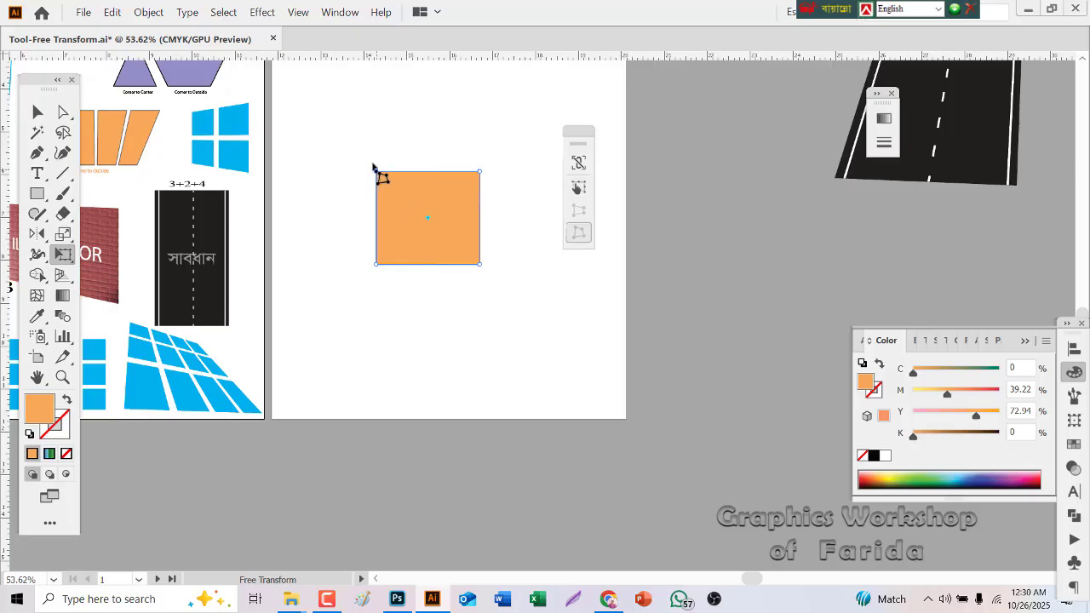
drag(377, 173, 420, 224)
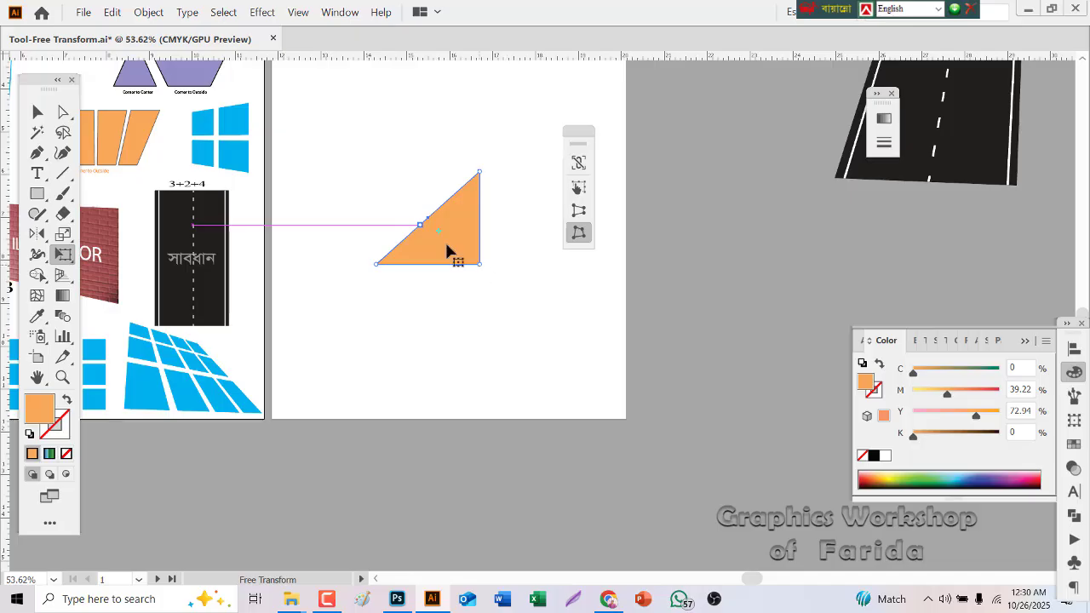
drag(421, 225, 378, 127)
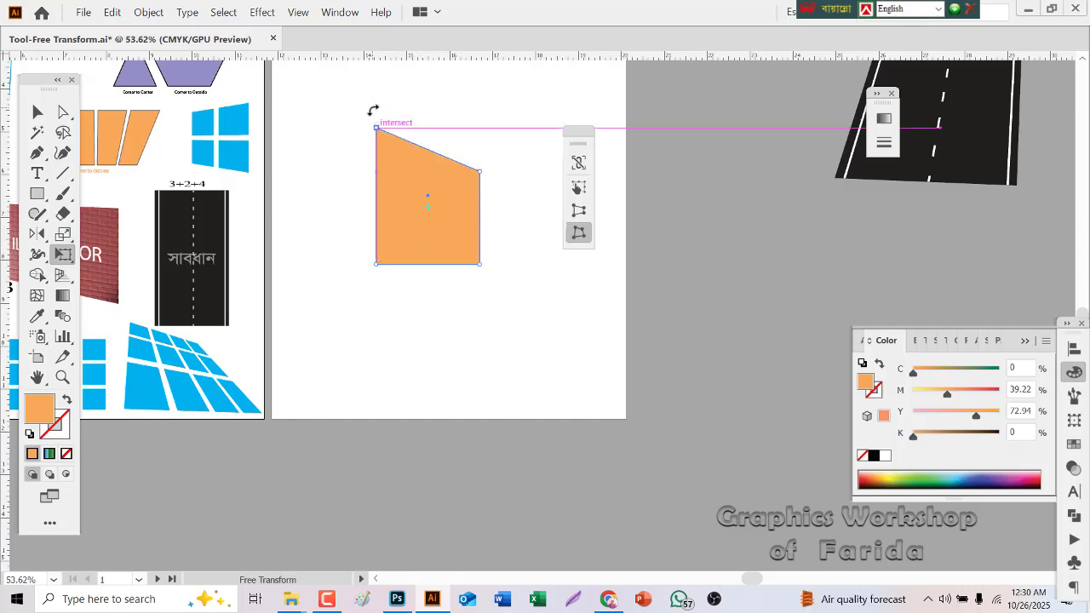
Step: Replace the distorted orange square on the second artboard with an enlarged copy of the four upright orange bars from the first artboard
key(Delete)
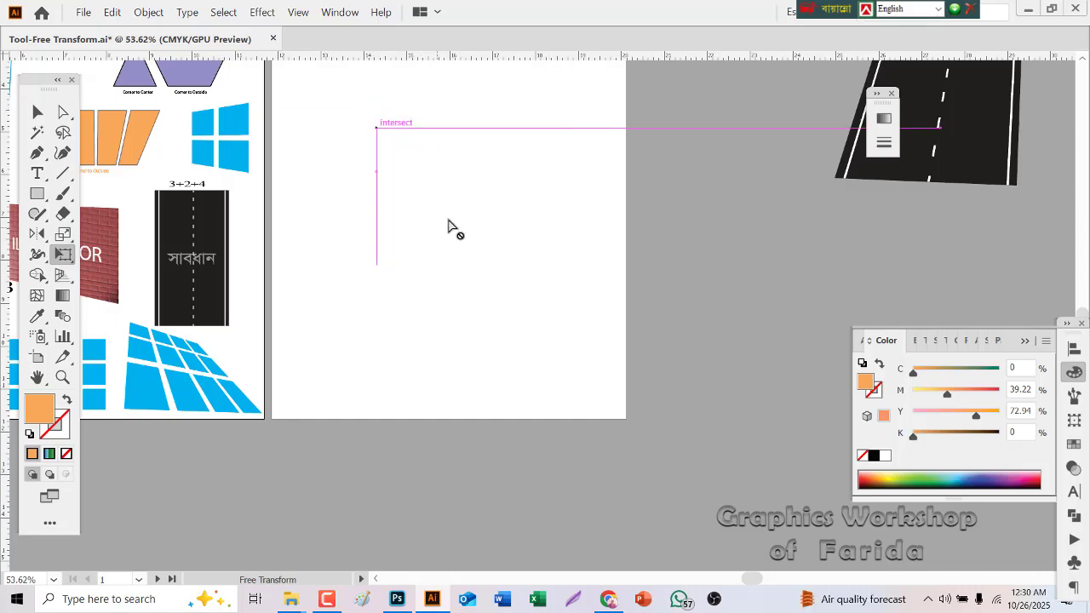
click(36, 377)
drag(127, 378, 322, 289)
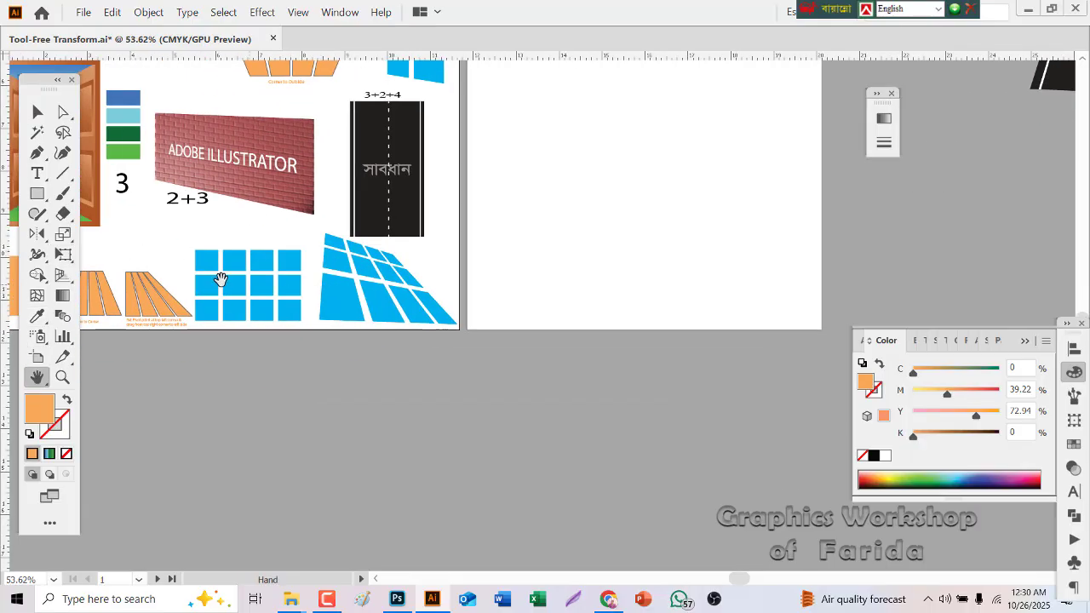
drag(276, 142, 235, 352)
drag(254, 308, 205, 367)
click(37, 114)
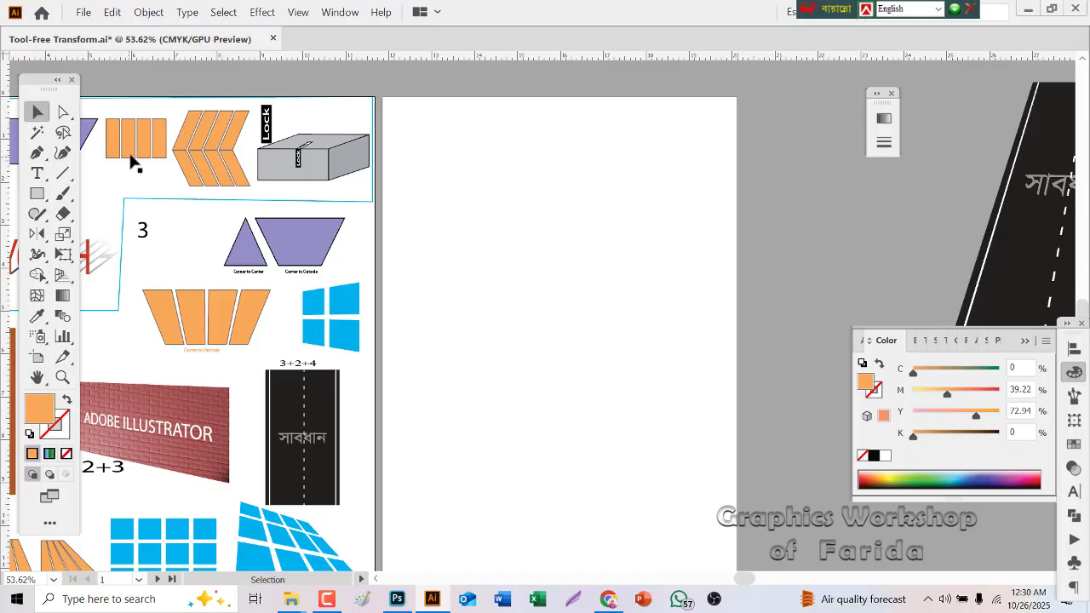
click(133, 156)
drag(133, 156, 705, 419)
drag(493, 273, 458, 340)
drag(546, 266, 521, 276)
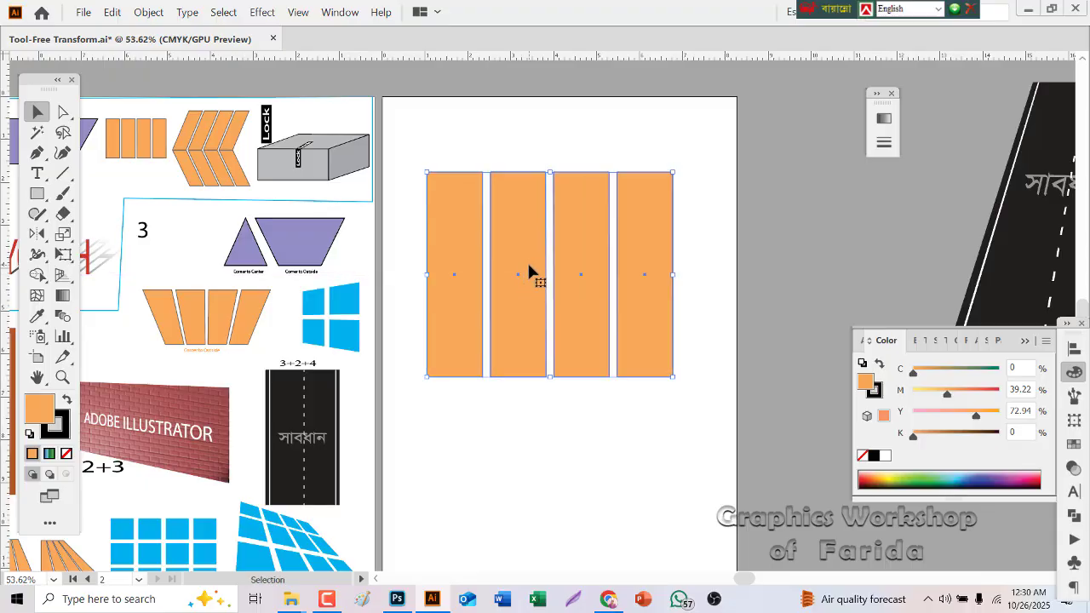
Step: Free Distort the four orange bars, raising the upper-right corner and lowering the lower-right corner so they widen toward the right
click(64, 254)
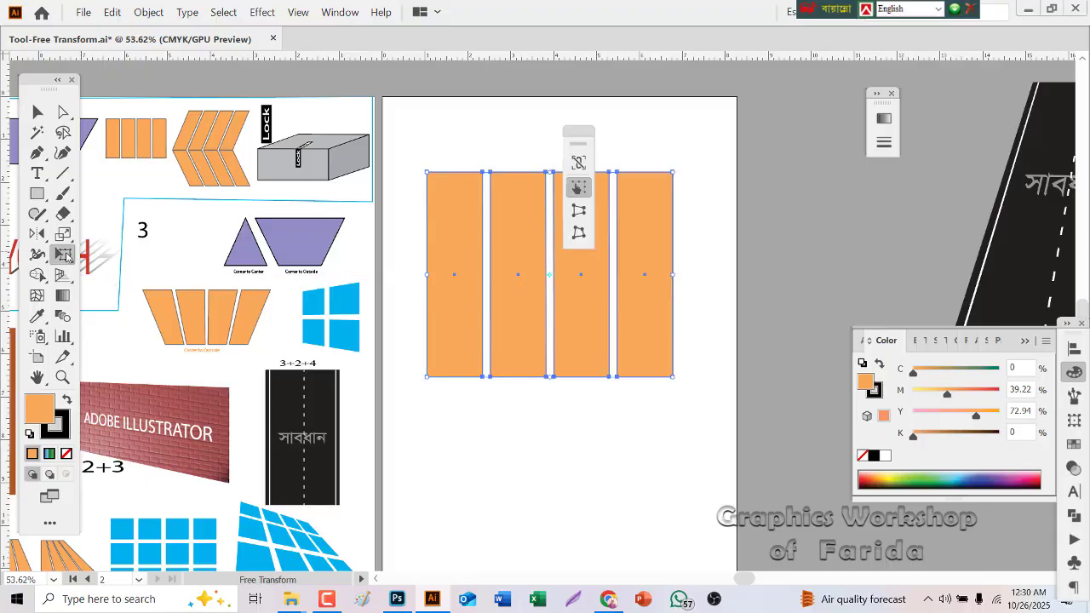
click(576, 237)
drag(568, 143, 773, 138)
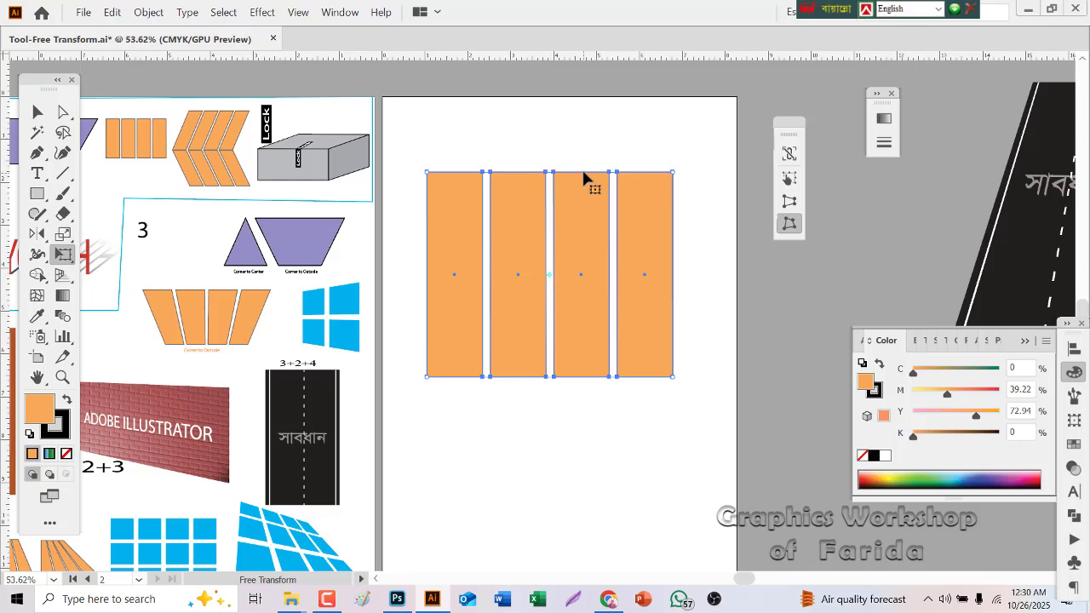
mouse_move(675, 176)
mouse_down()
mouse_move(591, 175)
mouse_move(739, 193)
mouse_move(606, 182)
mouse_move(673, 184)
mouse_up()
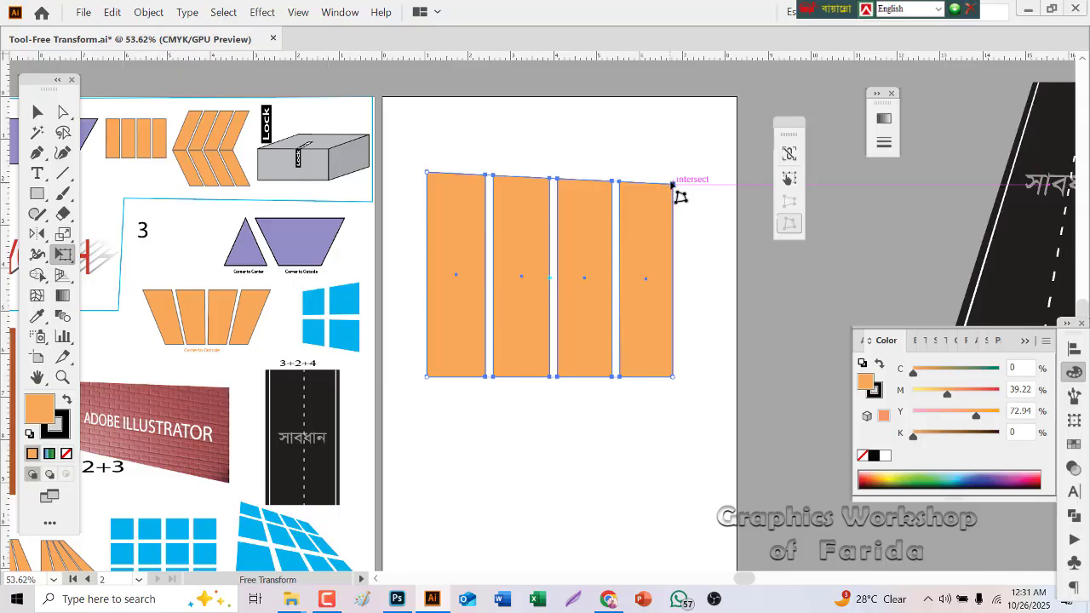
drag(671, 184, 666, 108)
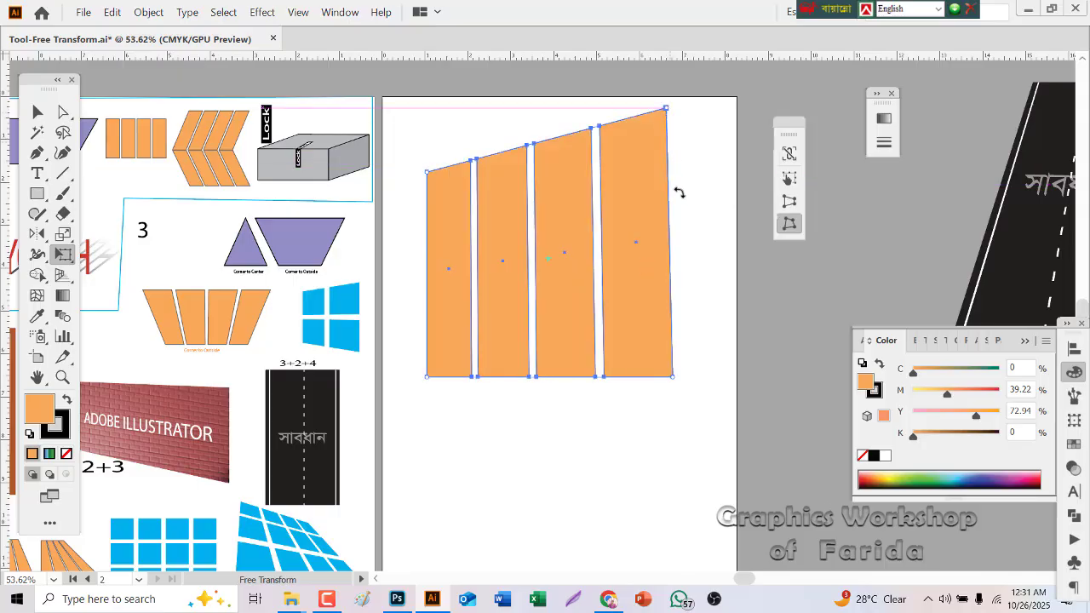
drag(673, 376, 679, 439)
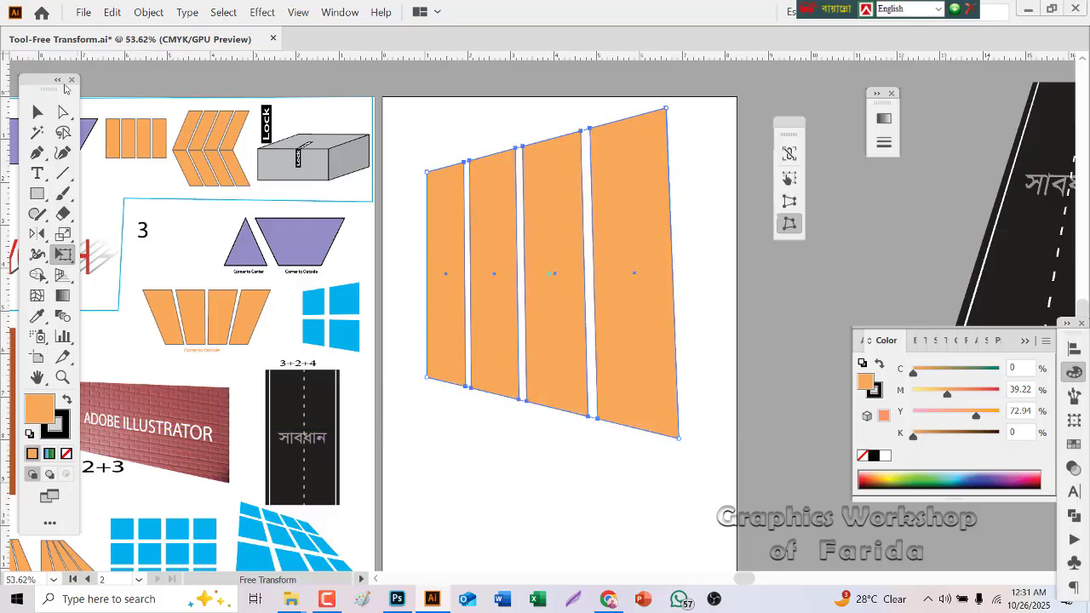
Step: Replace the distorted orange bars on the second artboard with an enlarged copy of the flat blue grid of twelve squares
click(37, 111)
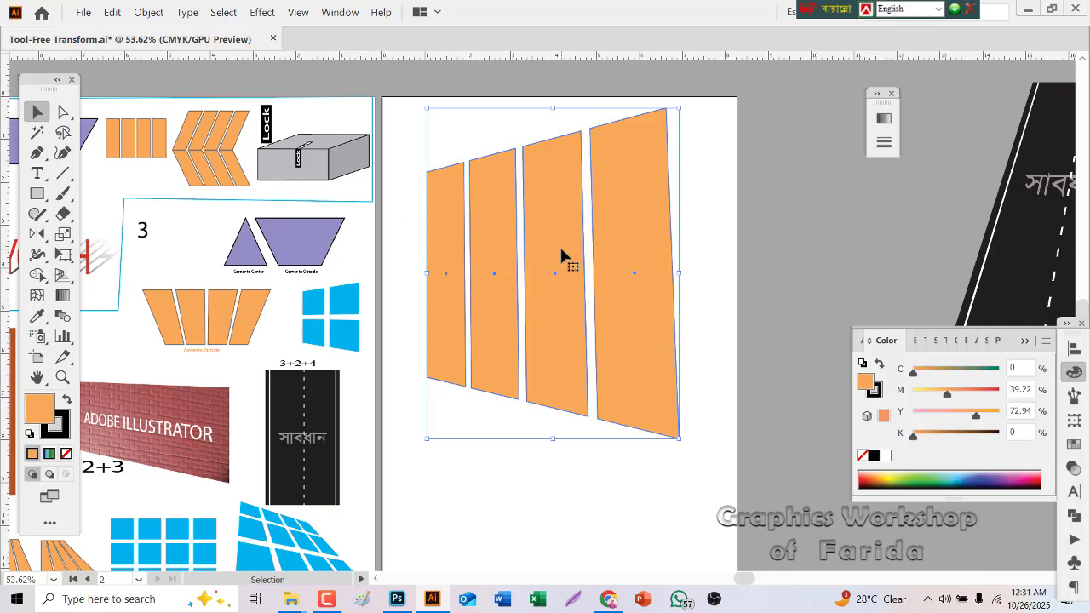
key(Delete)
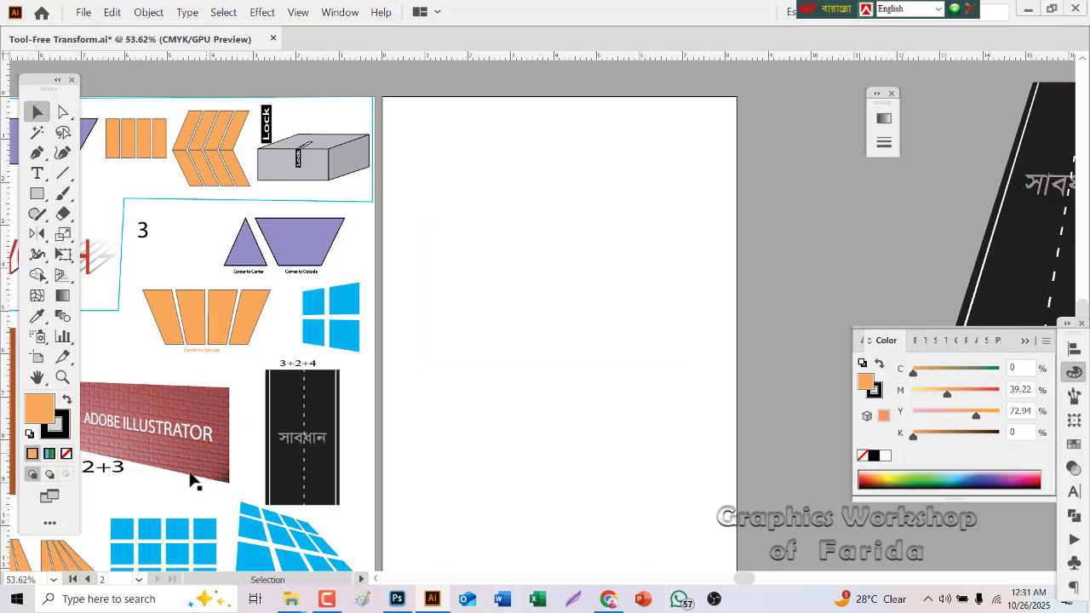
scroll(163, 520, down, 3)
scroll(163, 521, left, 1)
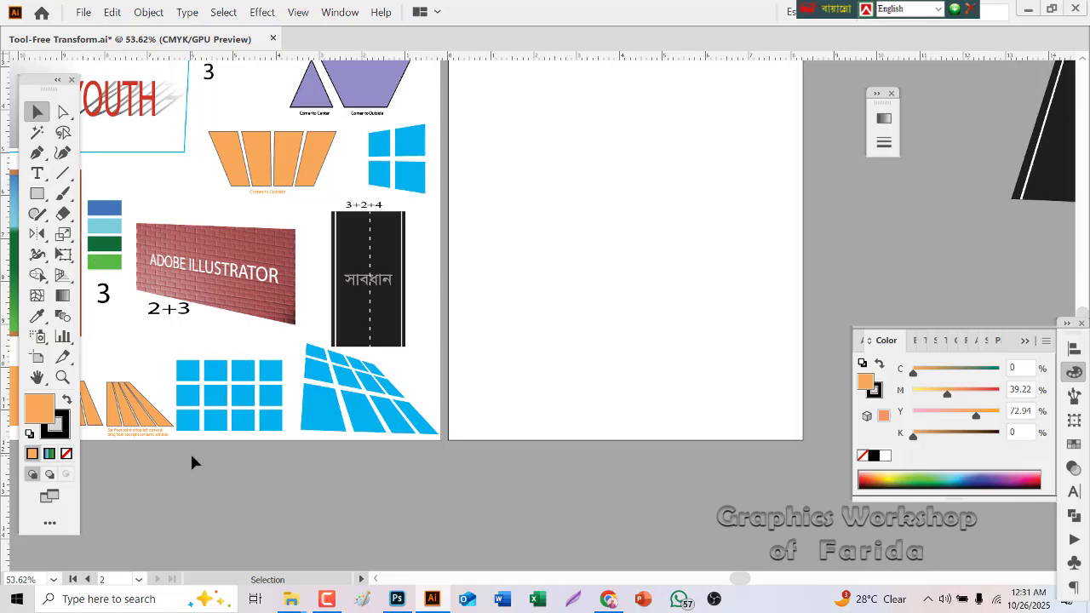
click(274, 365)
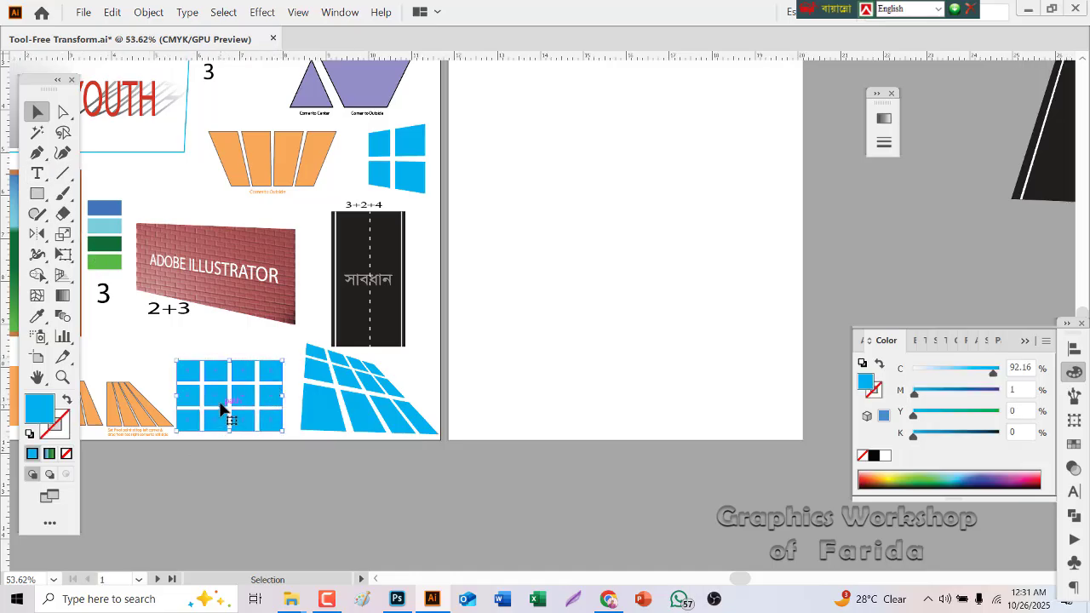
drag(220, 407, 571, 236)
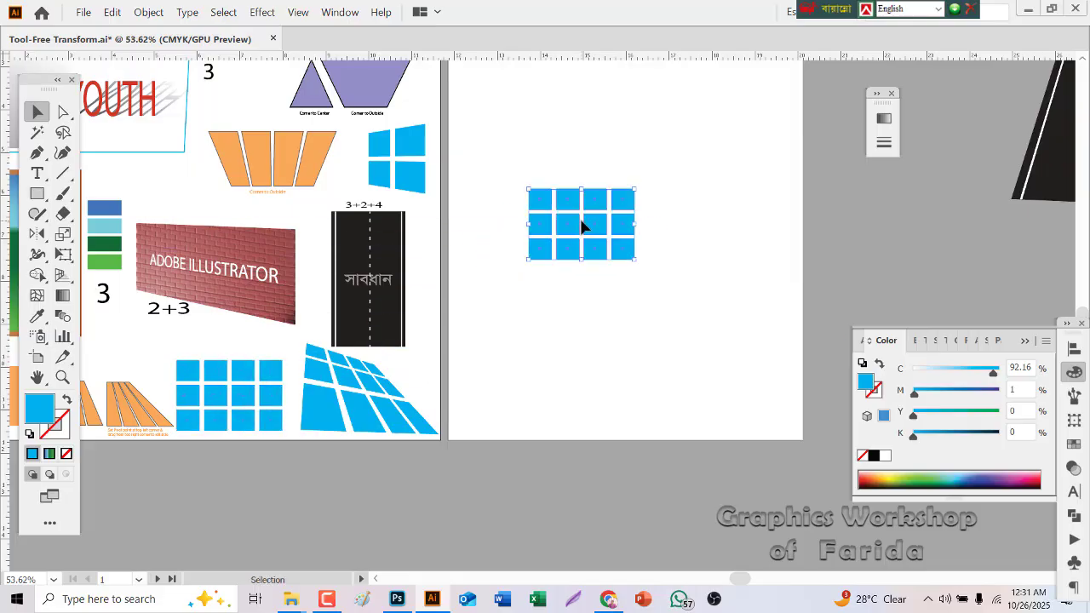
drag(635, 260, 730, 418)
drag(529, 189, 503, 102)
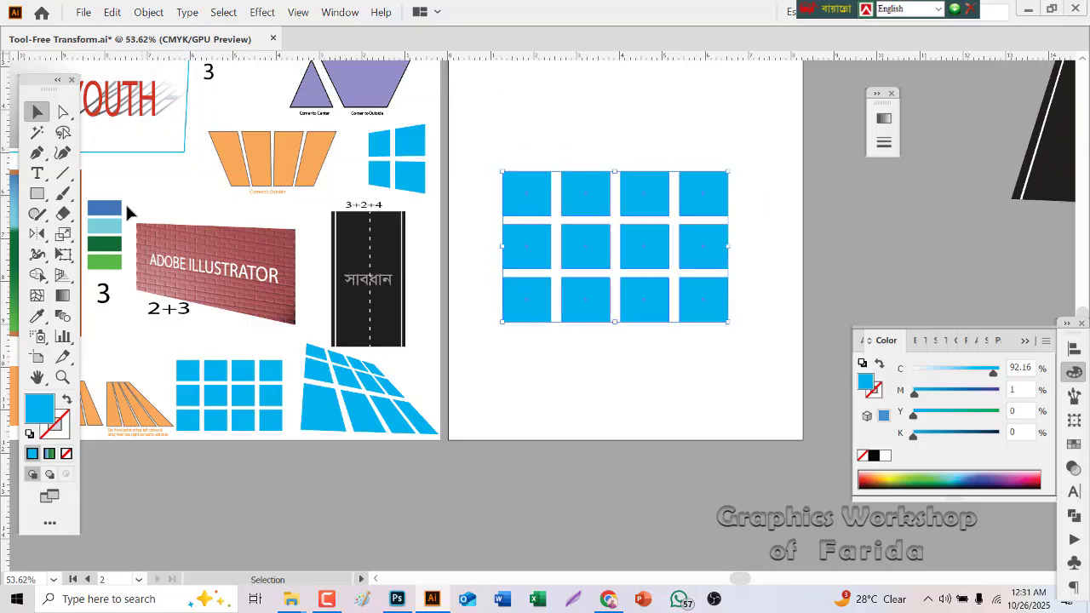
Step: Free Distort the blue grid by moving its upper-right corner inward, lower-left corner outward and upper-left corner upward, and deselect it
click(63, 254)
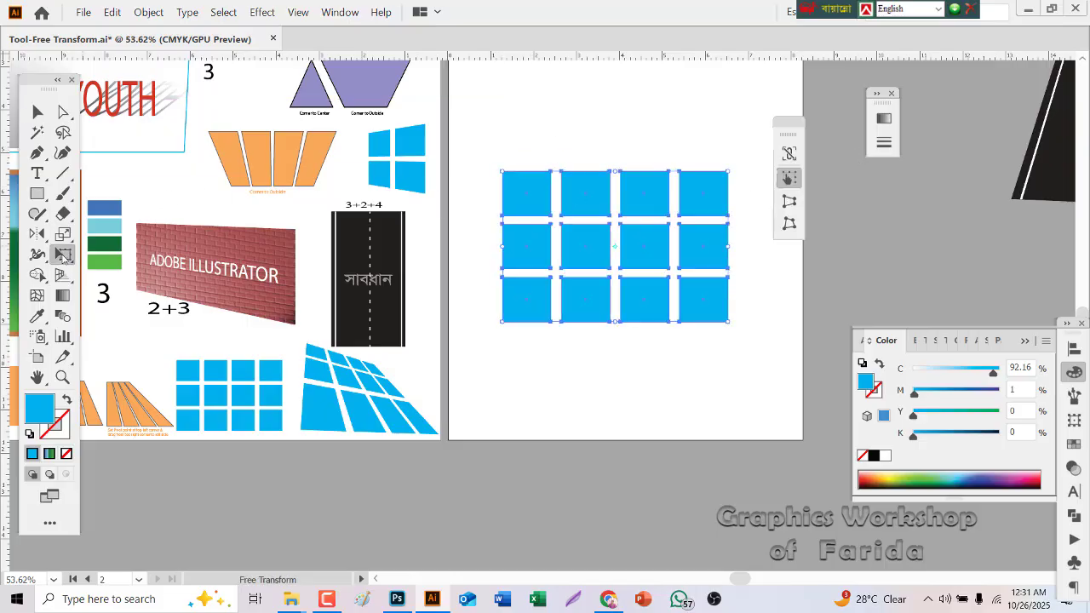
click(789, 223)
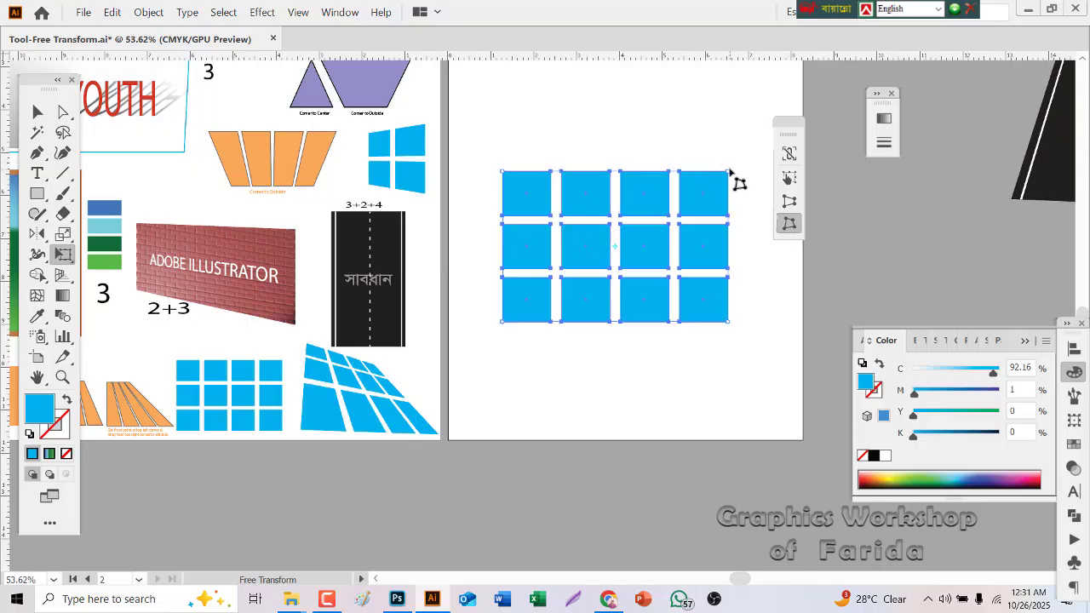
drag(728, 172, 644, 199)
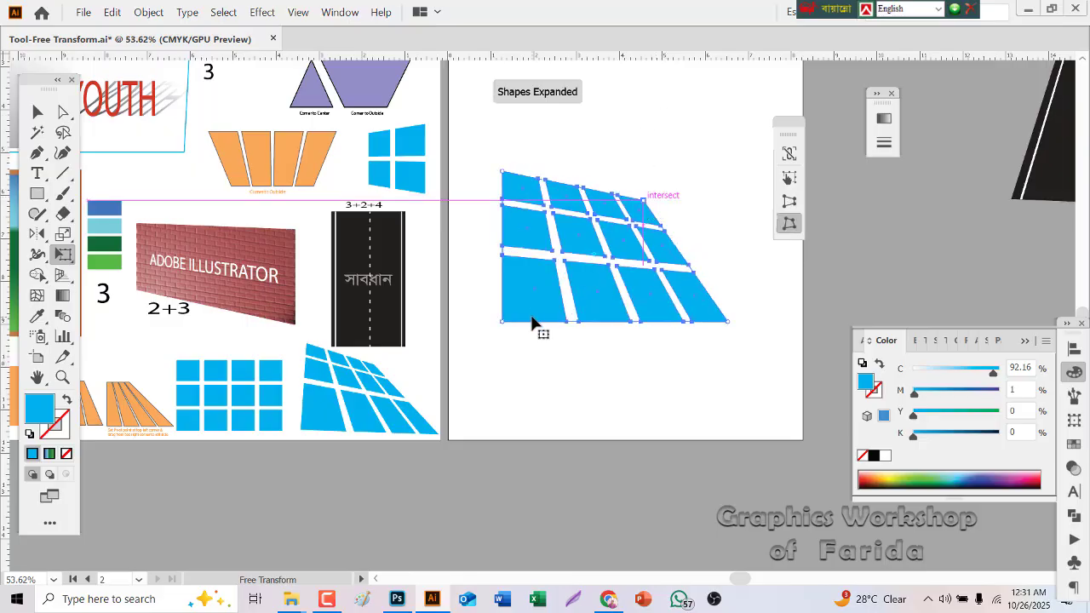
drag(502, 321, 484, 344)
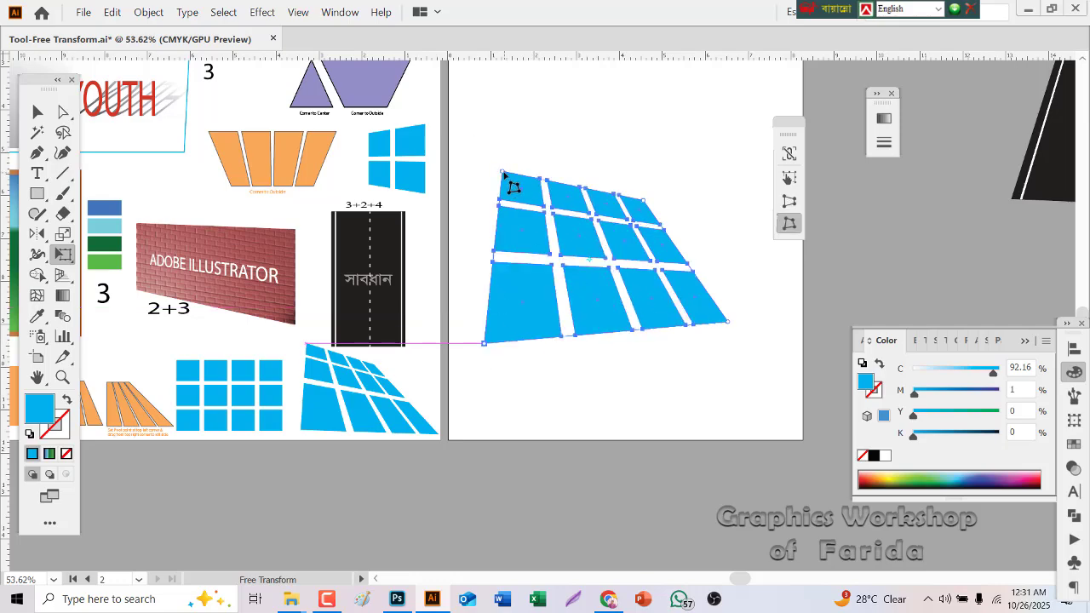
drag(504, 173, 505, 144)
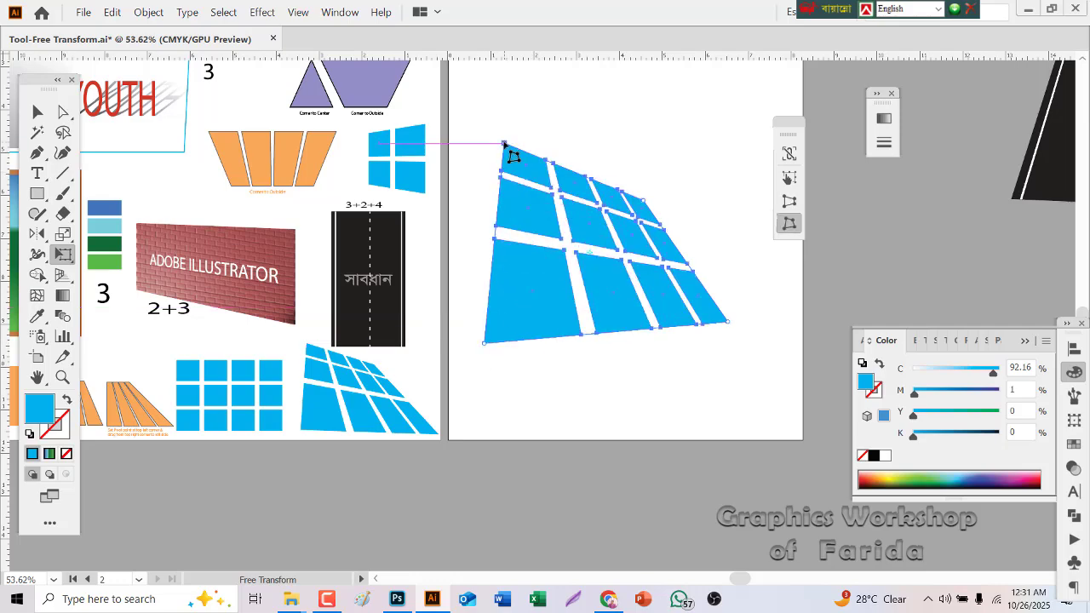
click(707, 140)
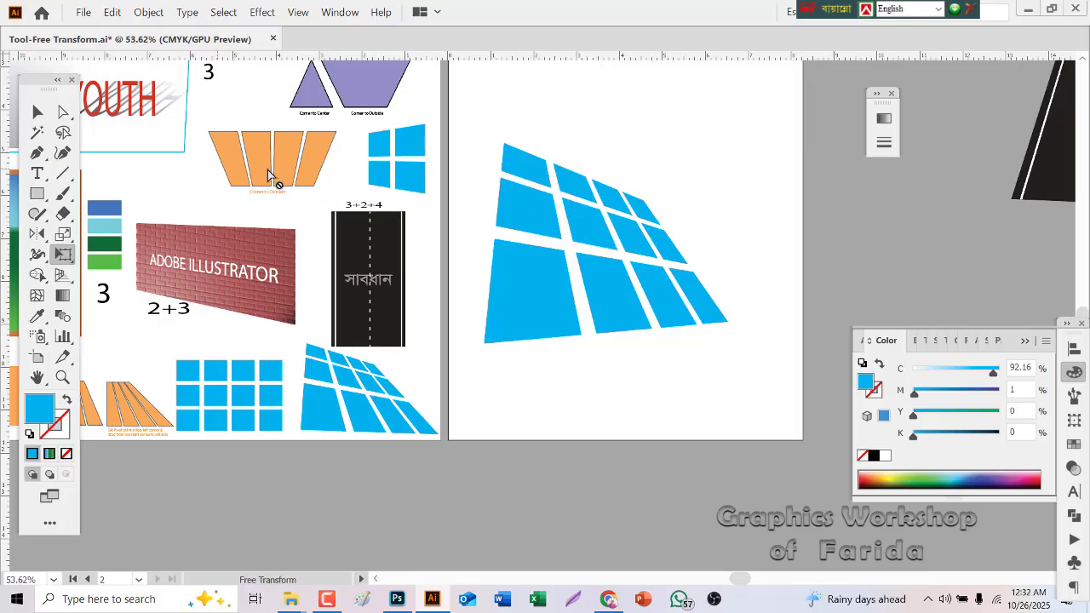
Step: Delete the distorted blue grid from the second artboard
click(38, 114)
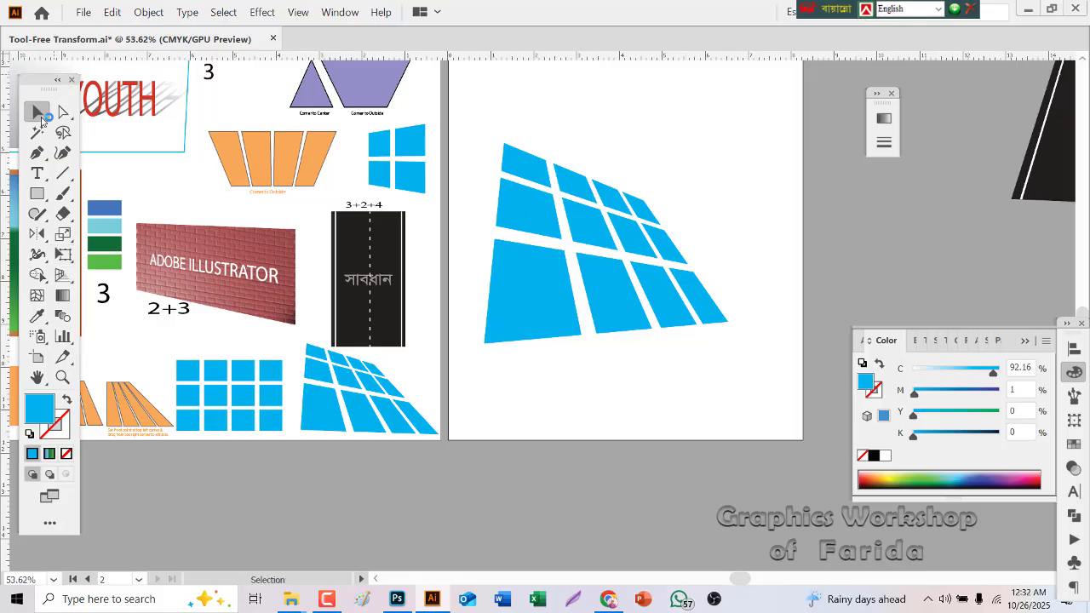
click(517, 273)
key(Delete)
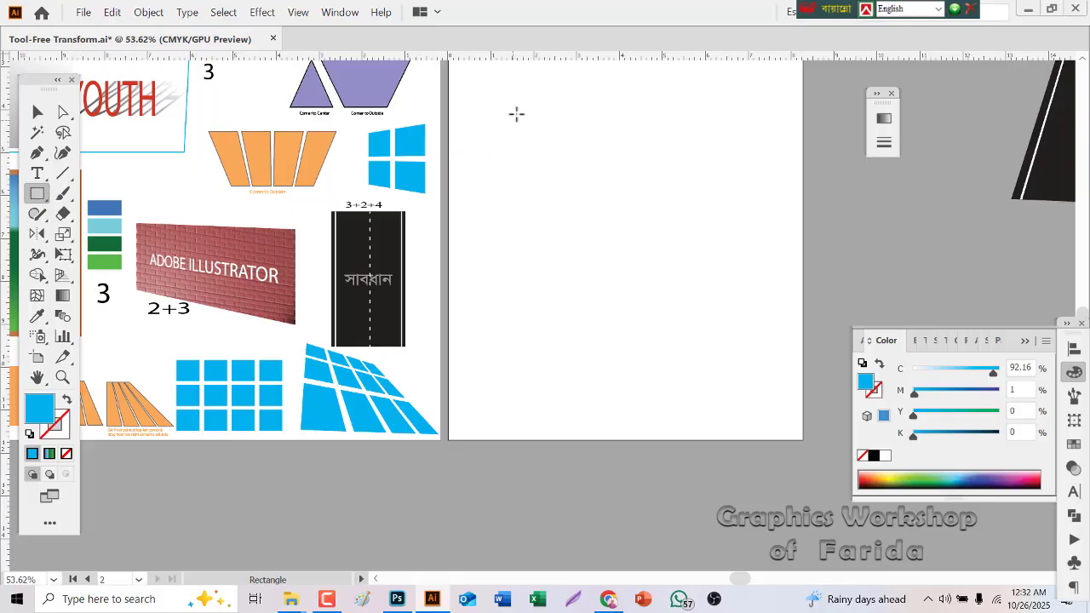
Step: Draw a tall rectangle on the second artboard and fill it with the near-black colour sampled from the road sample
drag(519, 112, 664, 376)
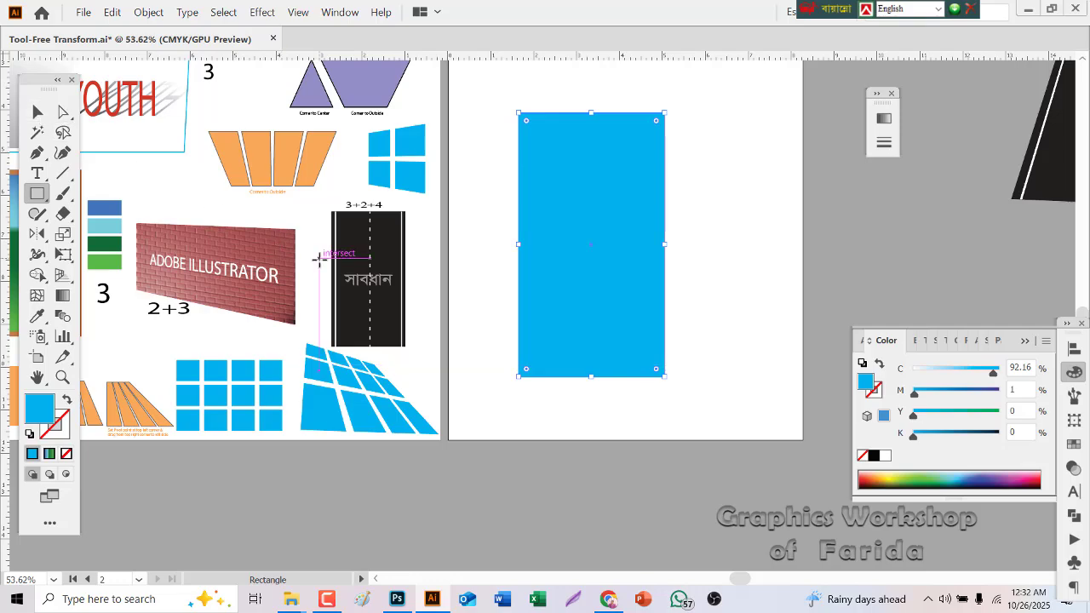
click(37, 317)
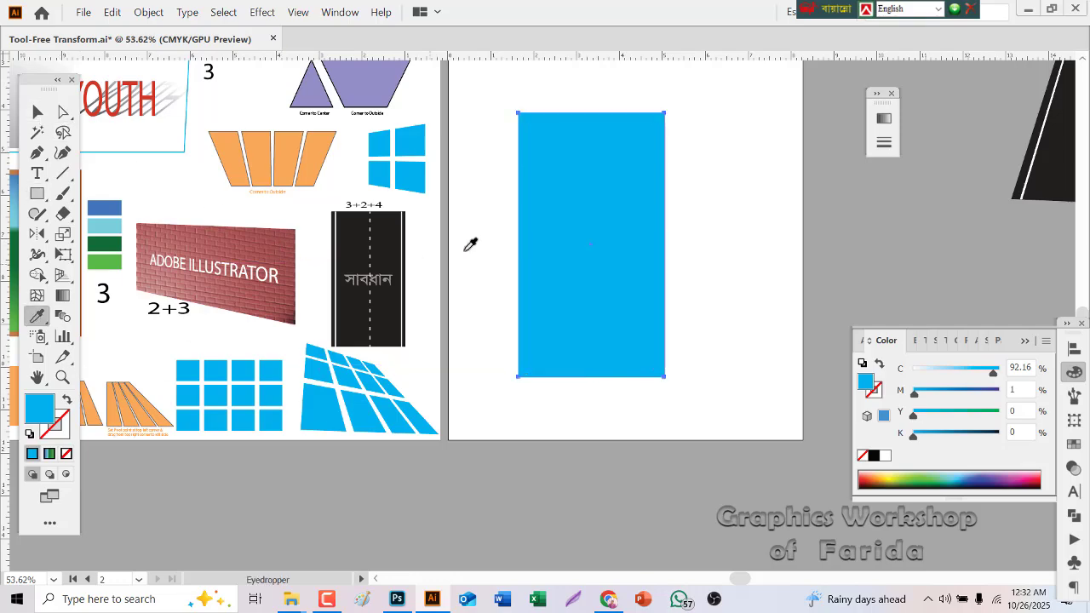
click(393, 240)
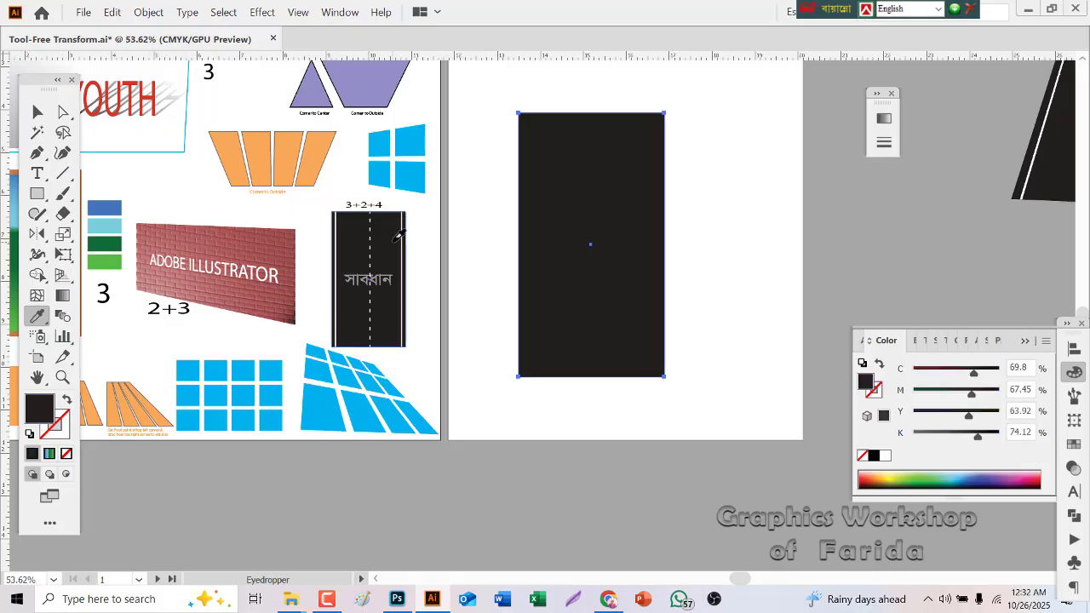
Step: Delete the near-black rectangle from the second artboard and open the stroke settings for the road sample's white centre dashes
click(36, 132)
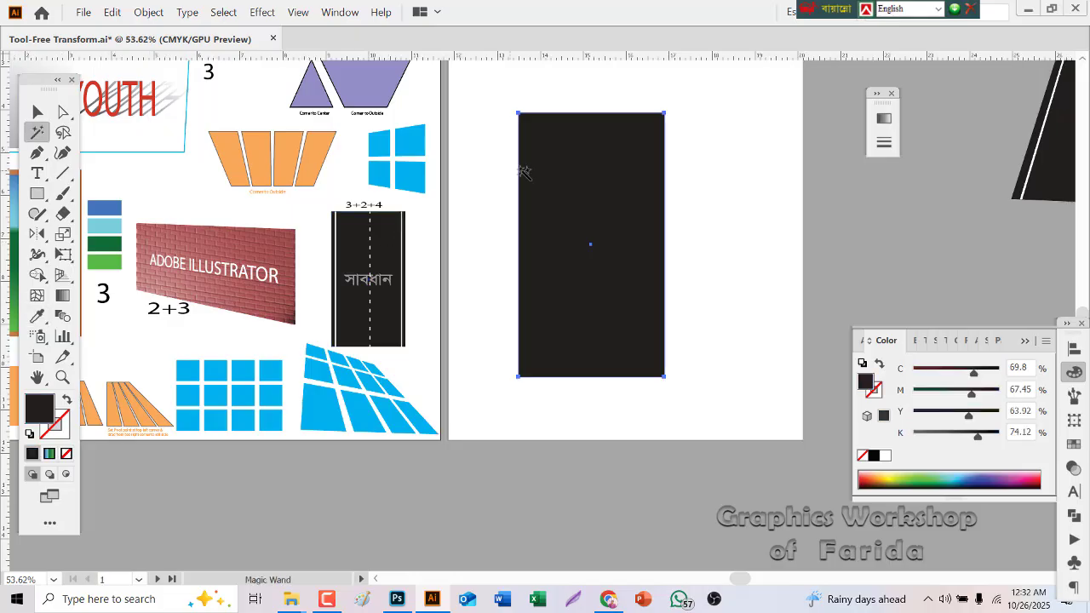
click(356, 252)
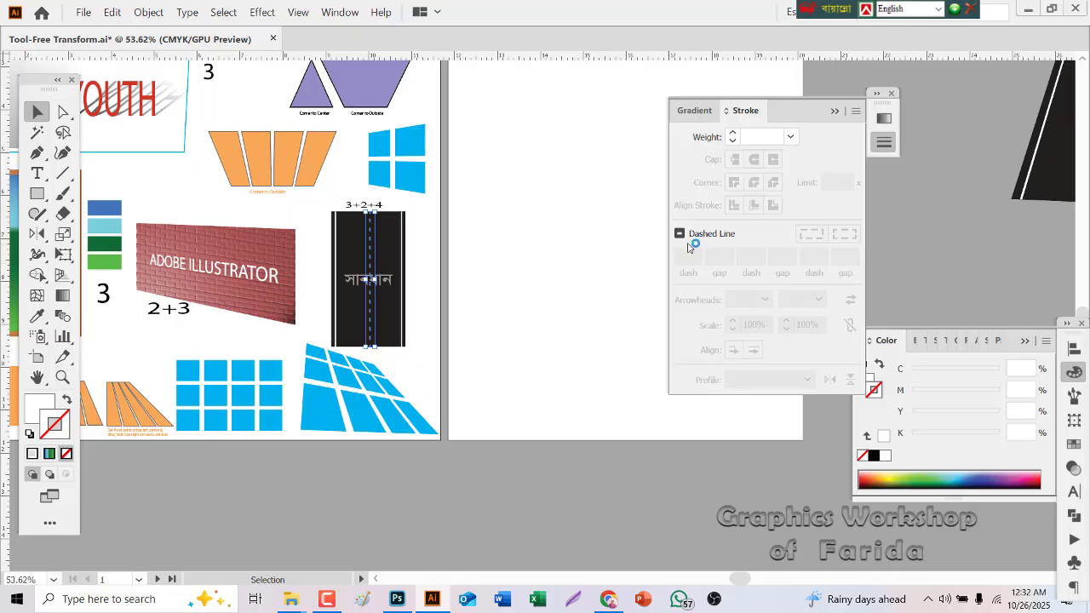
click(537, 251)
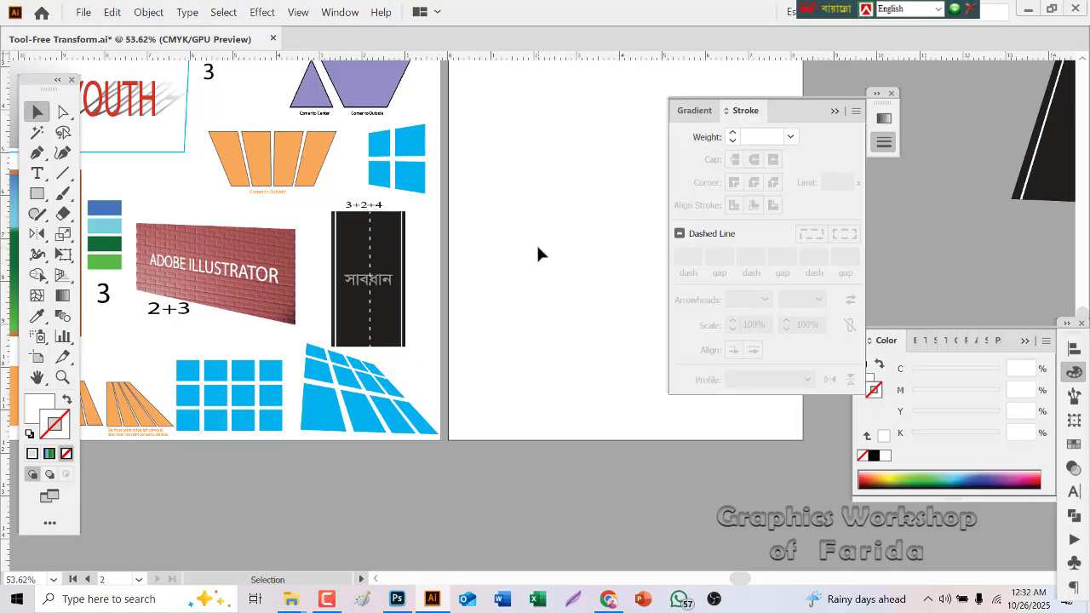
Step: Try applying a dashed stroke to the road sample's centre dashes, undo it and close the stroke settings
click(368, 255)
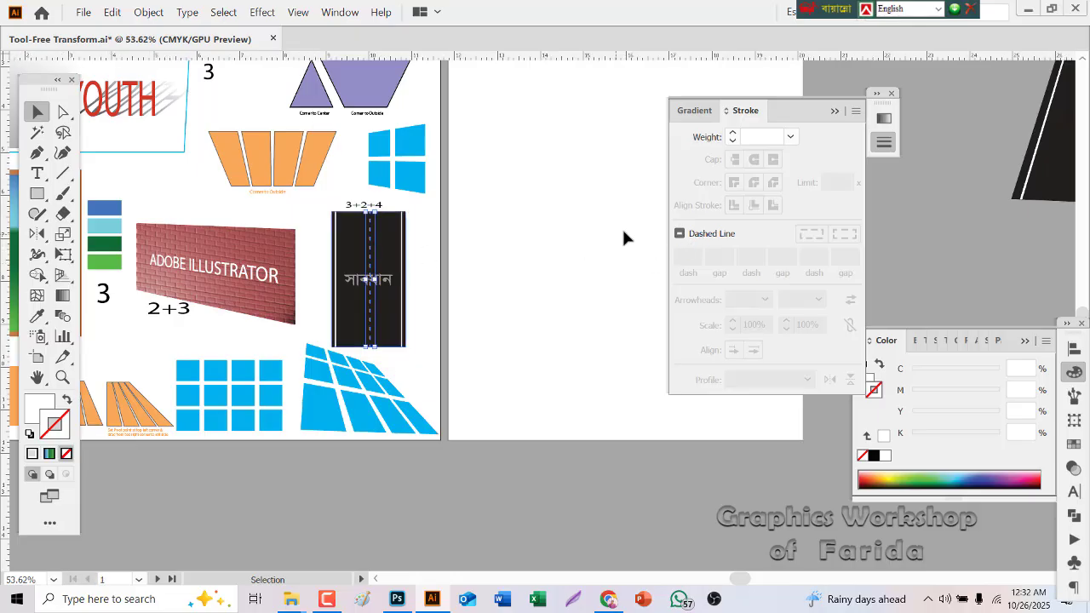
click(680, 234)
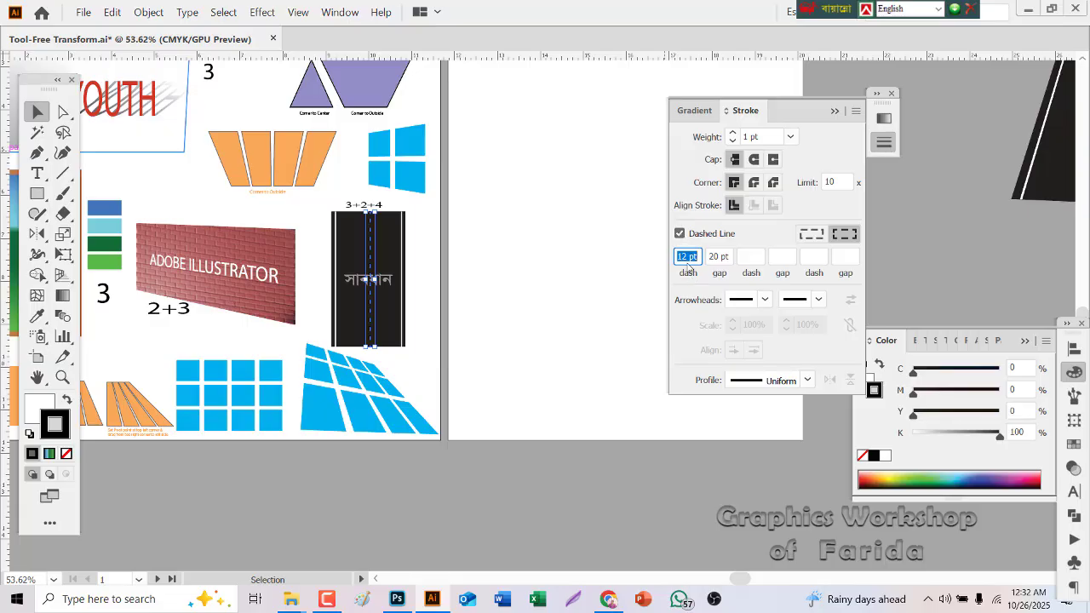
click(602, 241)
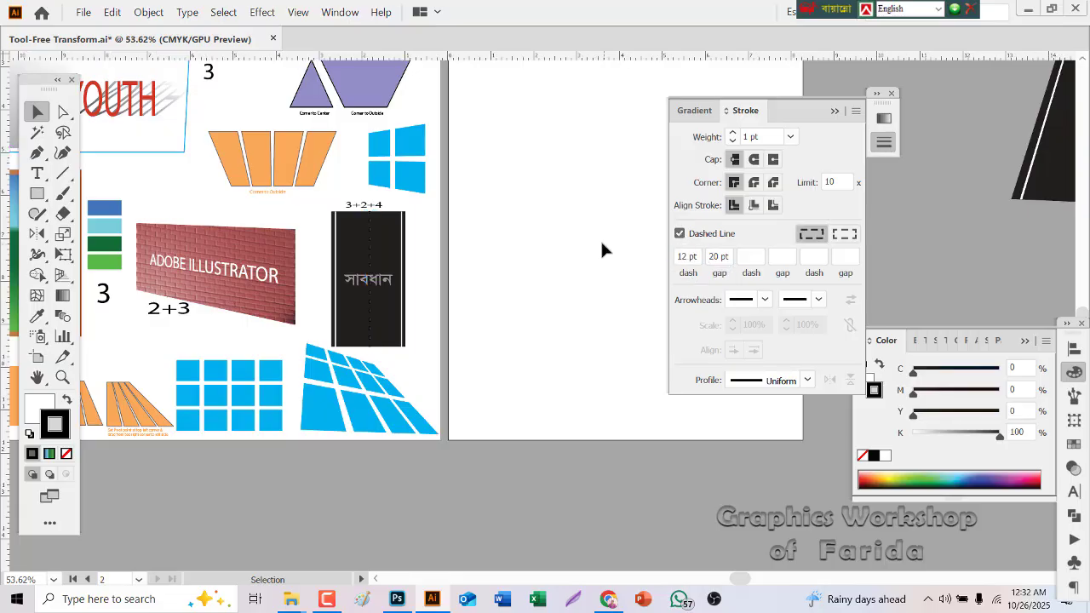
click(112, 12)
click(112, 28)
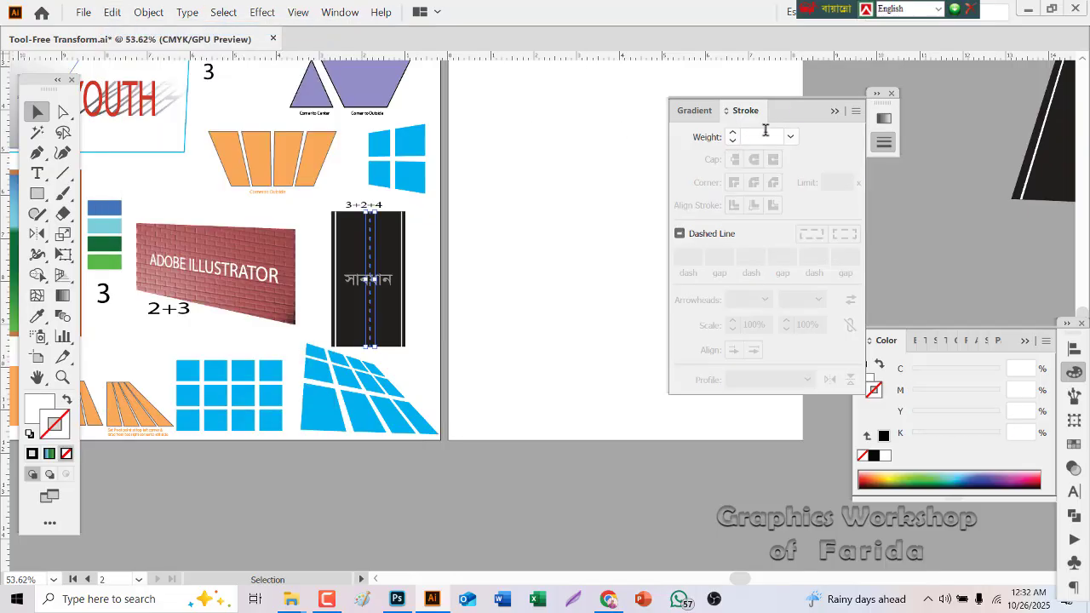
click(835, 111)
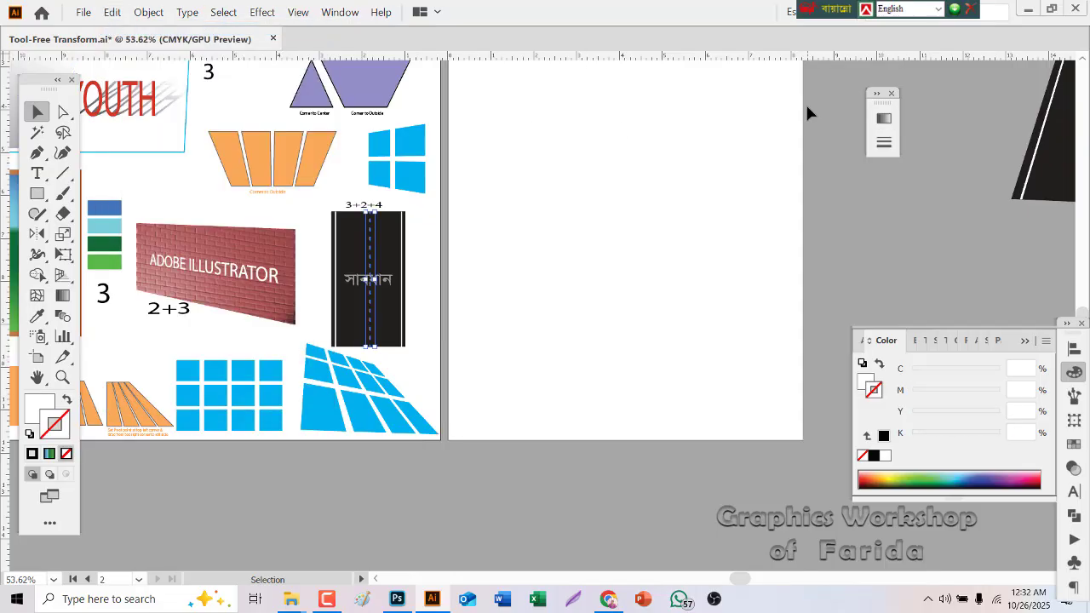
Step: Copy the road sample with its lettering onto the second artboard and stretch the copy taller and wider to nearly fill the artboard's height
click(362, 311)
drag(362, 311, 580, 264)
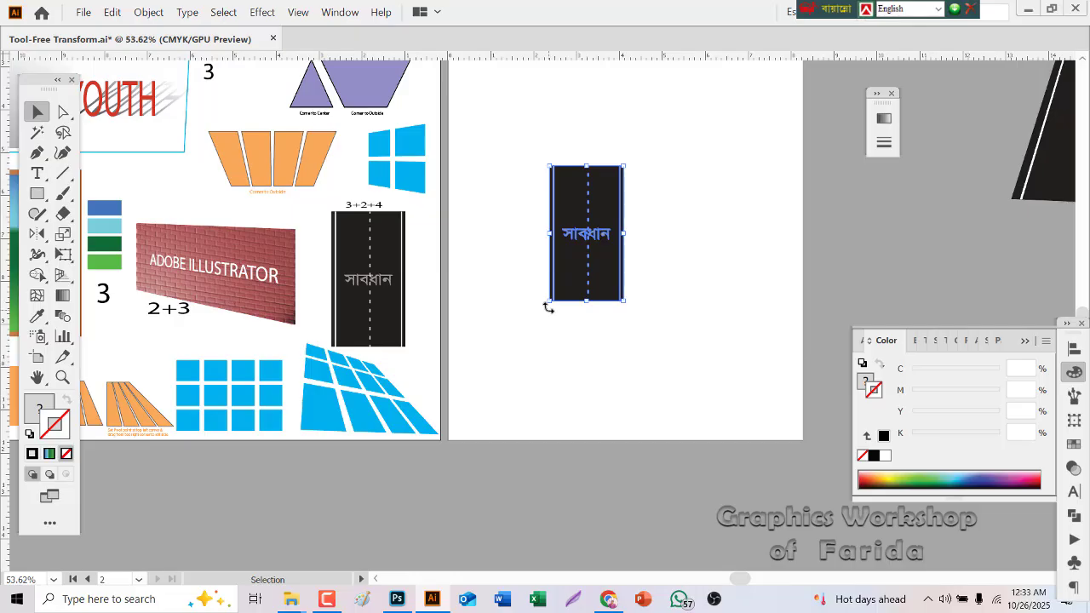
drag(549, 302, 527, 413)
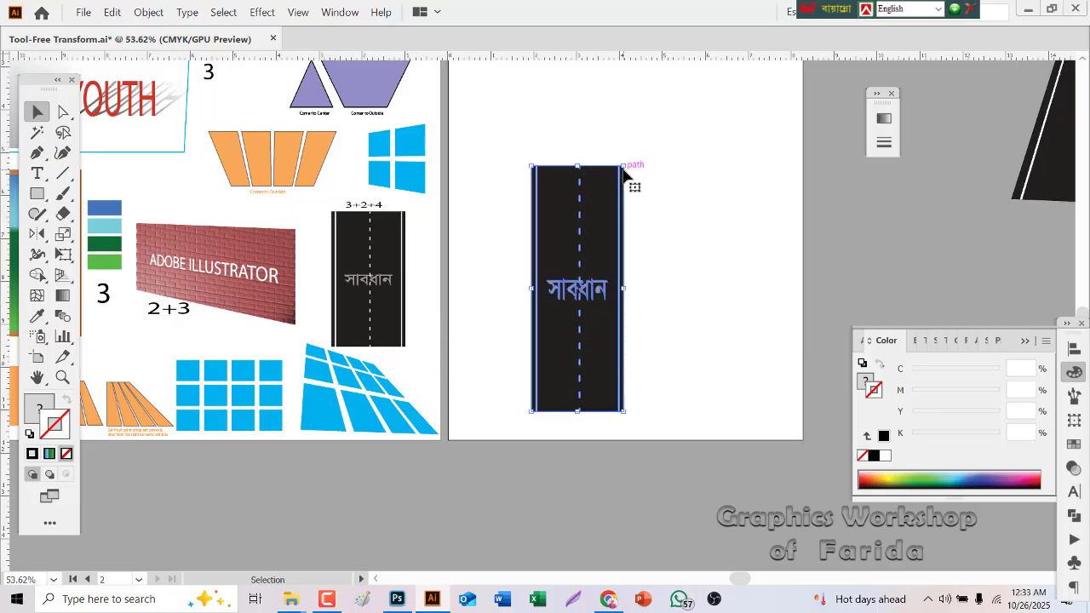
drag(626, 167, 644, 132)
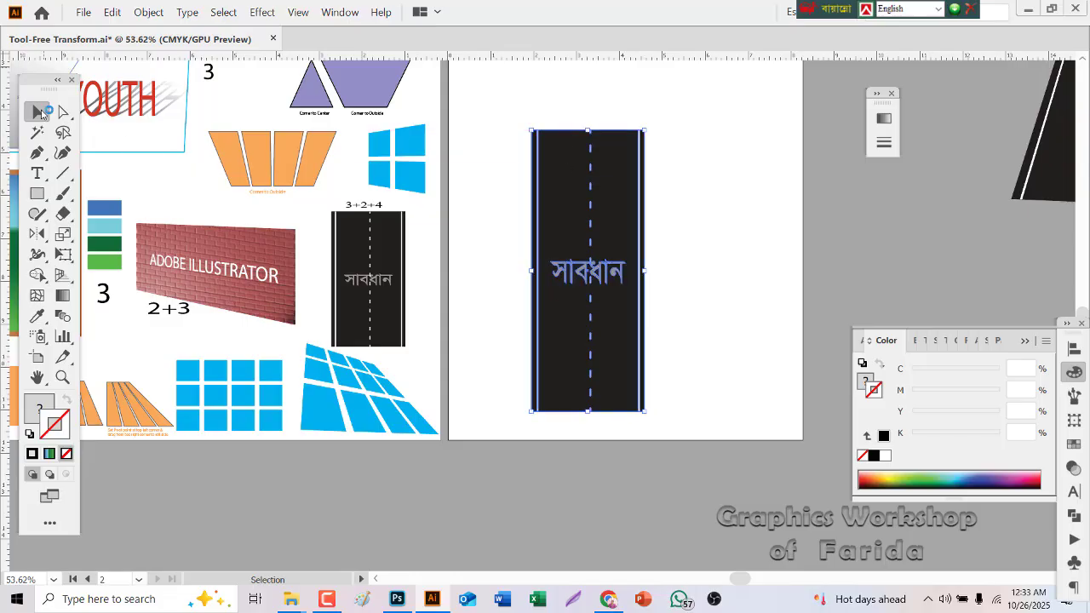
Step: Perspective Distort the road copy to narrow its far end to about half width, and Free Transform that end sideways to slant the road rightward
click(63, 254)
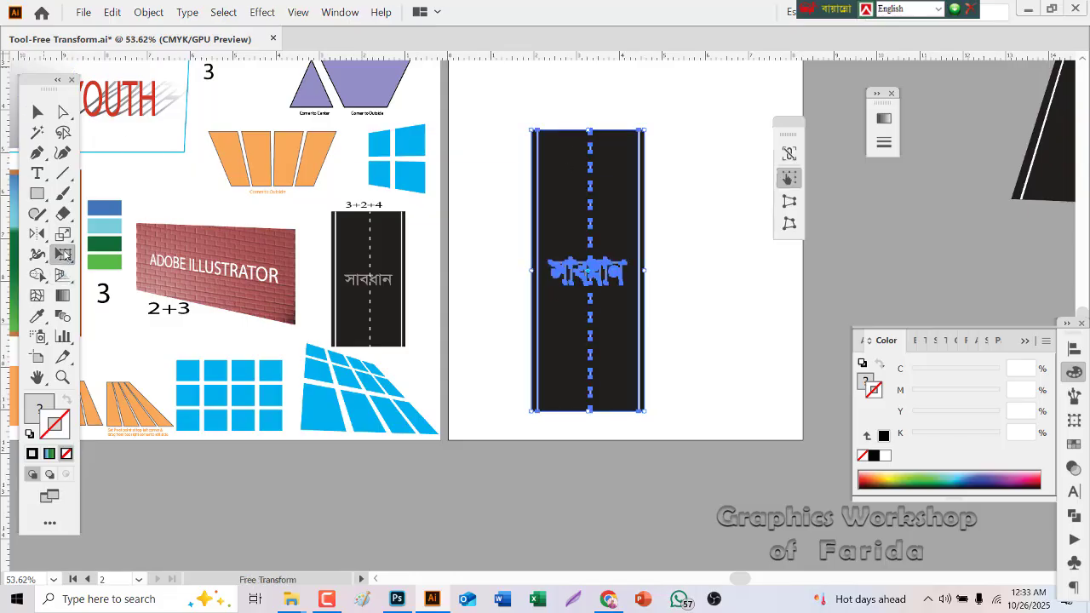
click(789, 202)
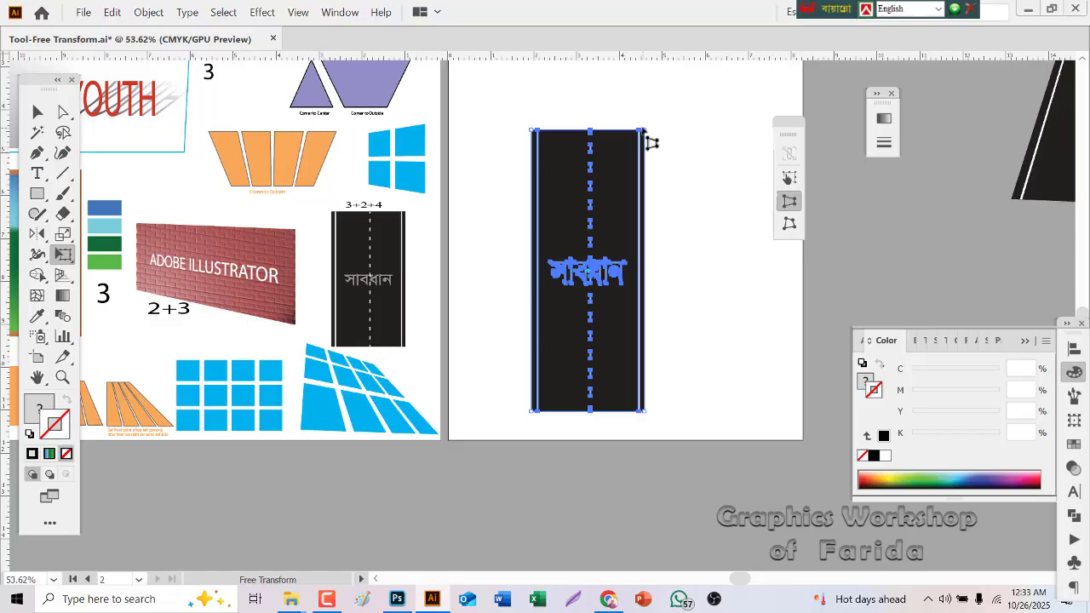
drag(645, 131, 618, 129)
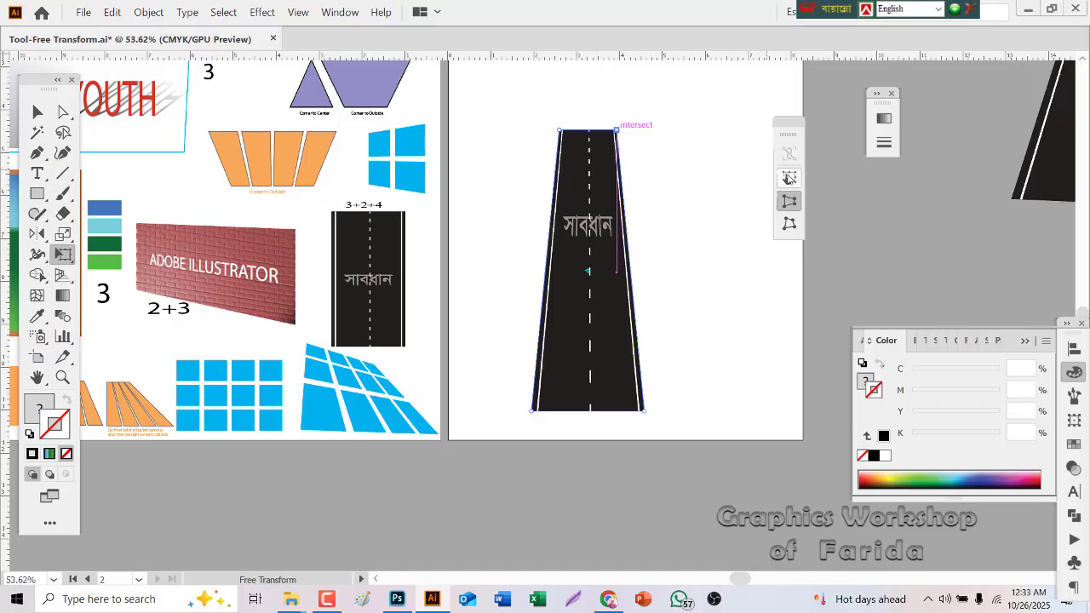
click(789, 177)
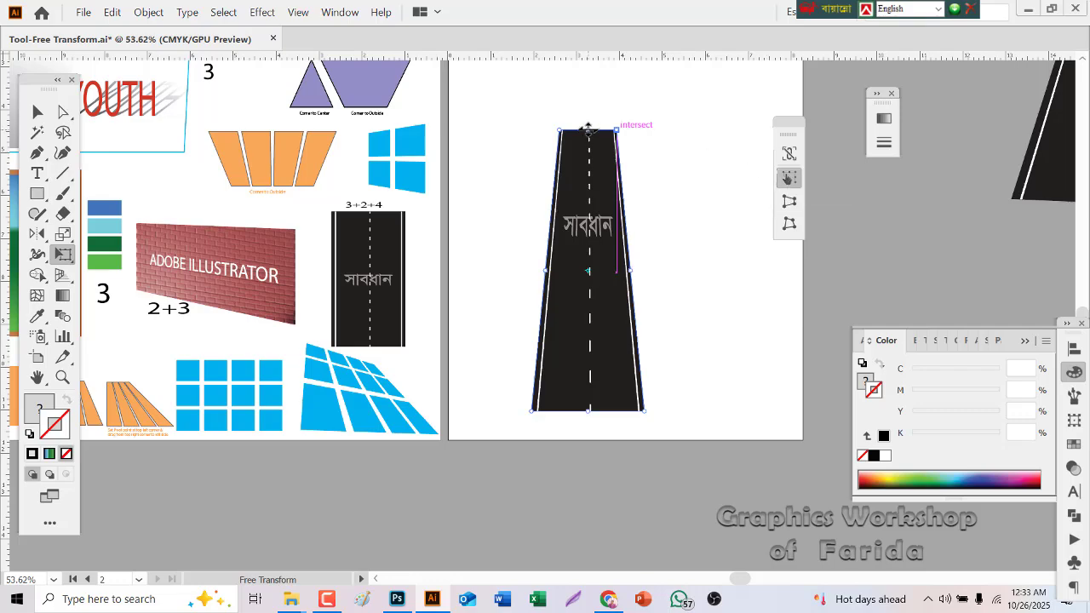
drag(594, 129, 656, 126)
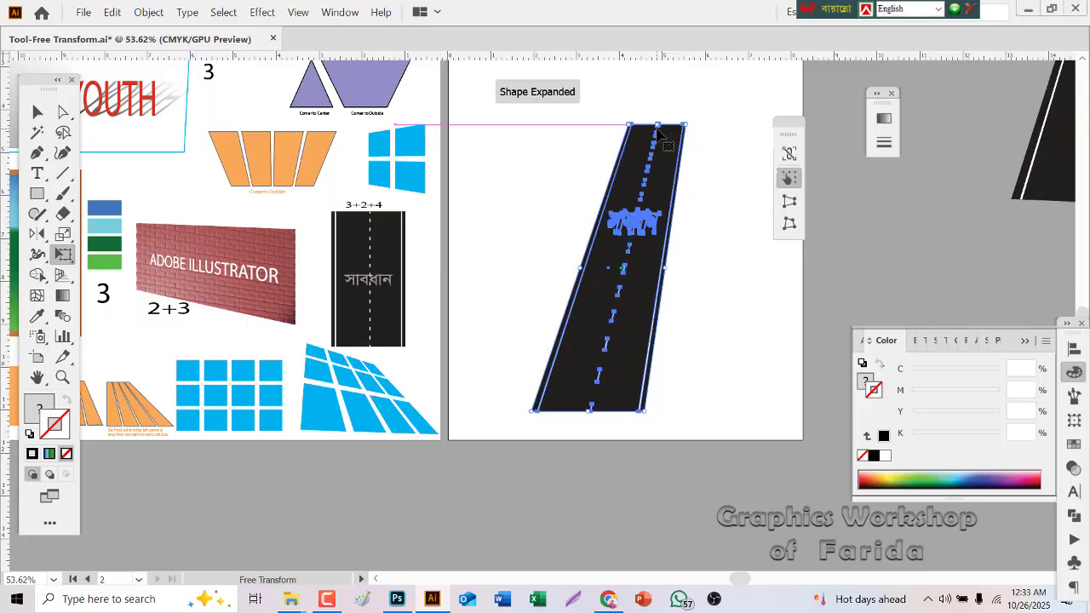
Step: Activate Free Distort on the slanted road copy
click(791, 225)
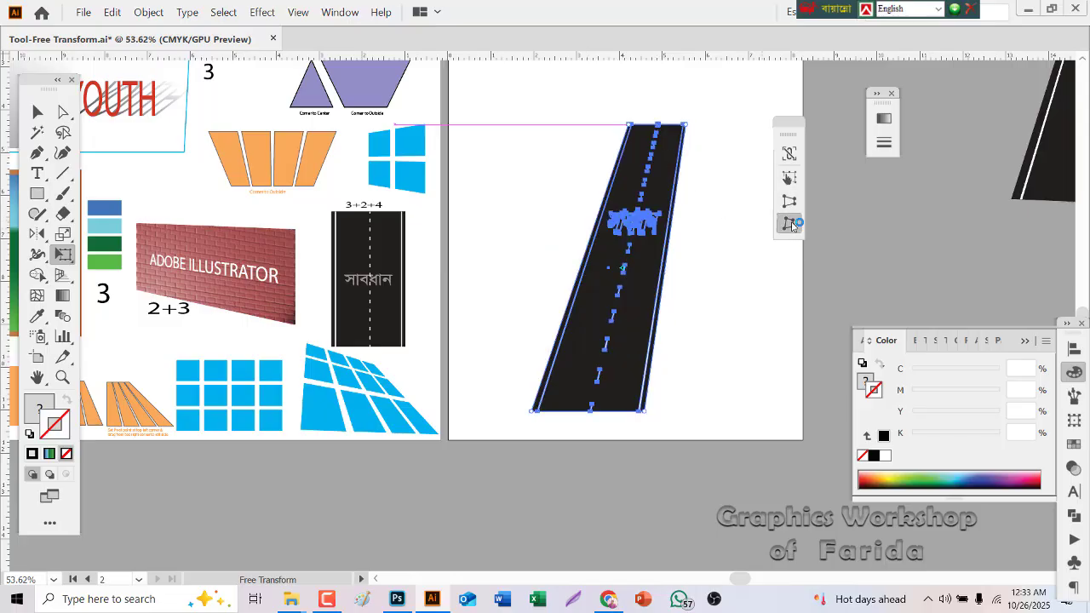